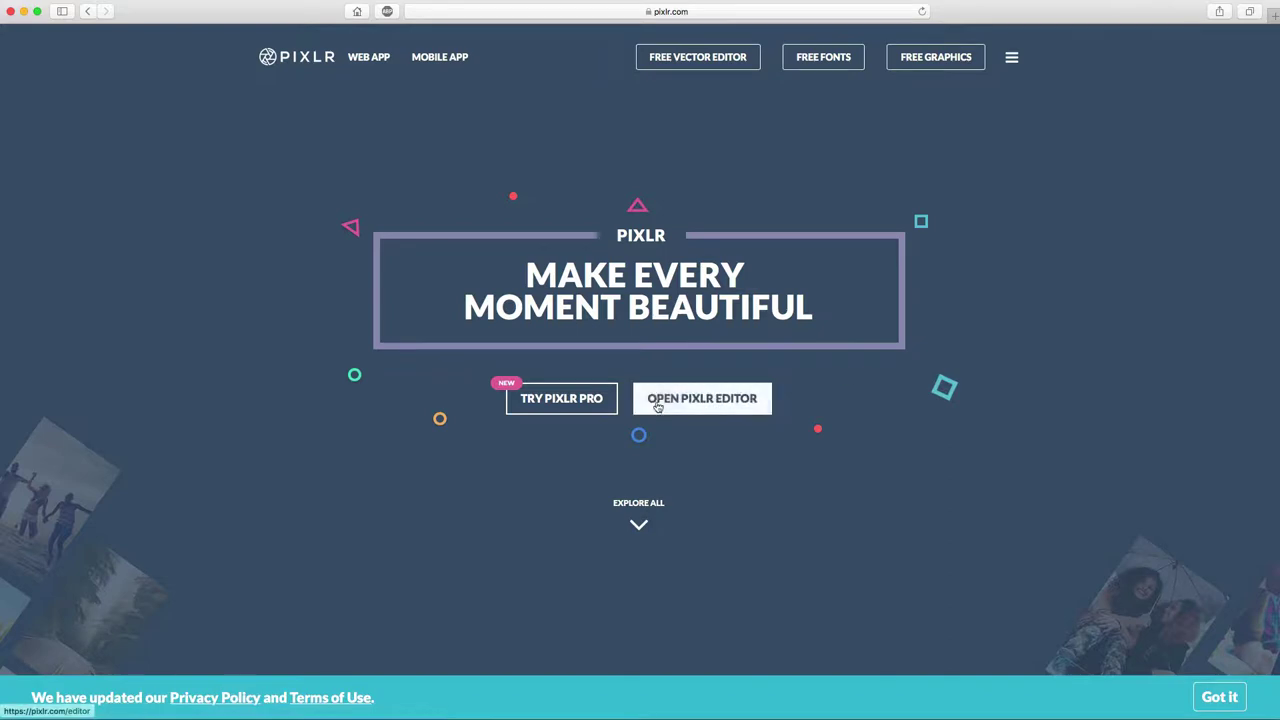
- Open Pixlr Editor from the Pixlr home page, dismissing the notice and start dialog, and change the interface language to Swedish
left_click(697, 404)
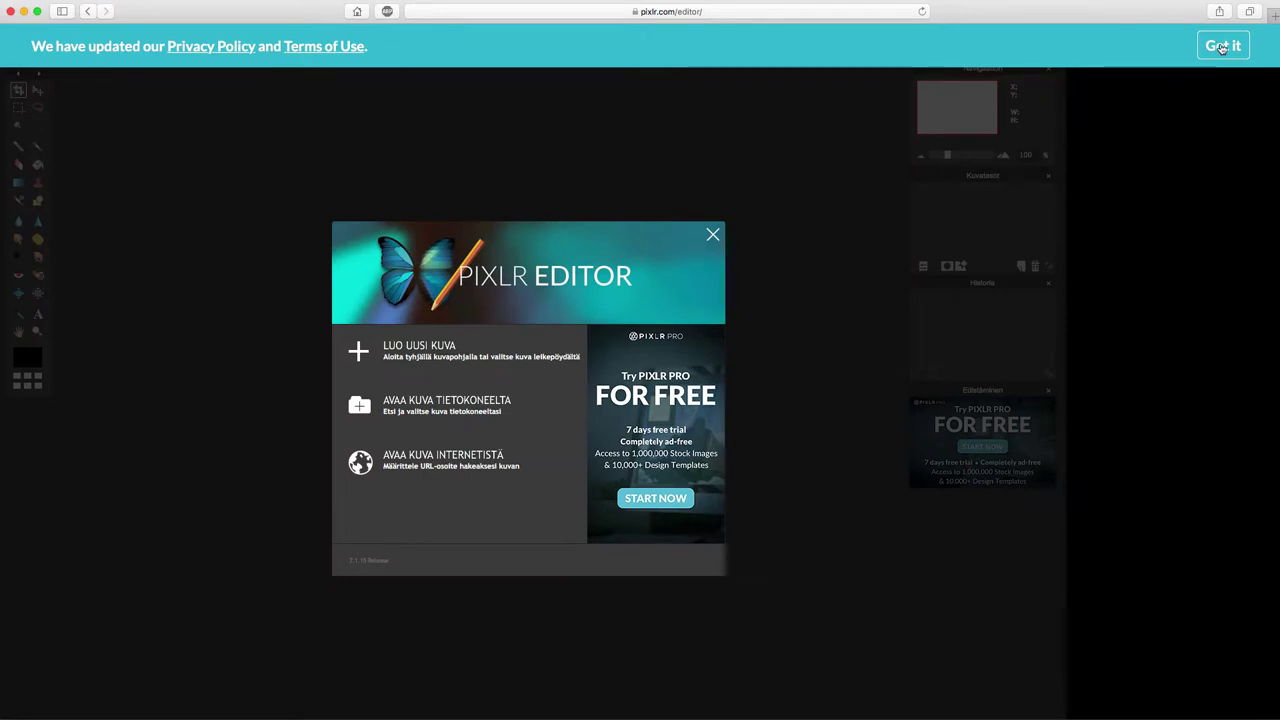
left_click(1222, 47)
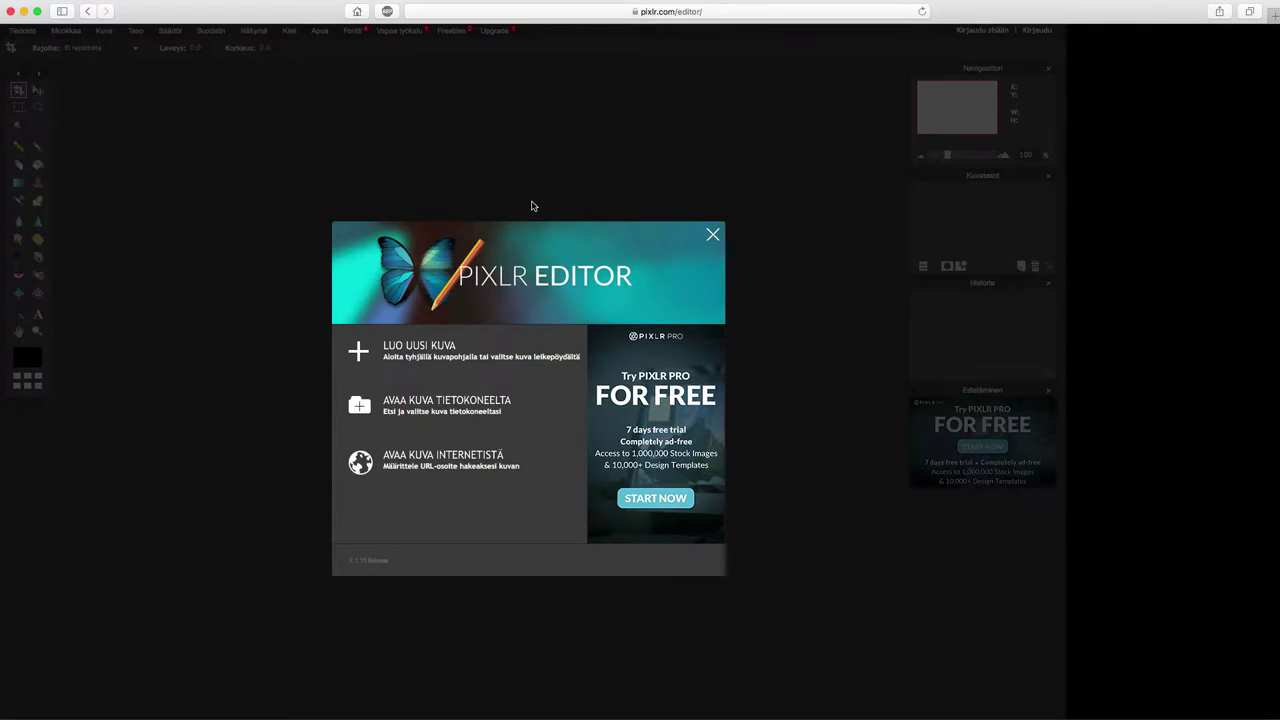
left_click(712, 236)
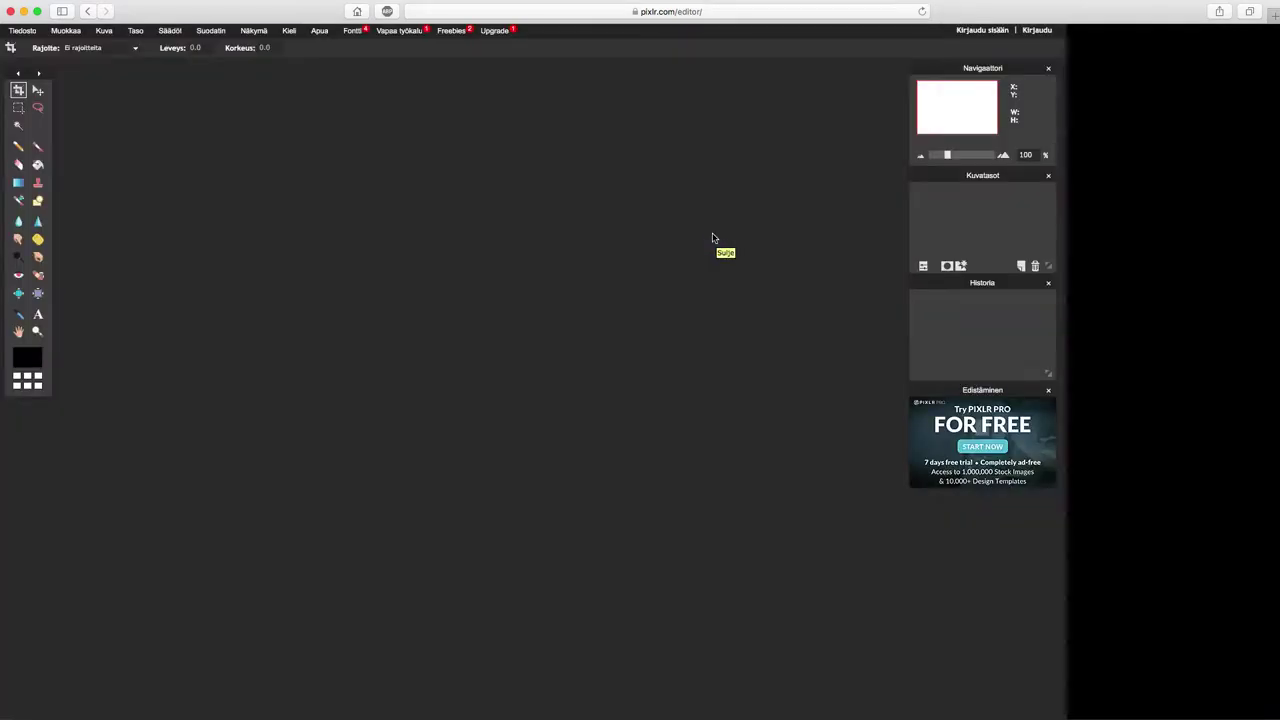
left_click(289, 31)
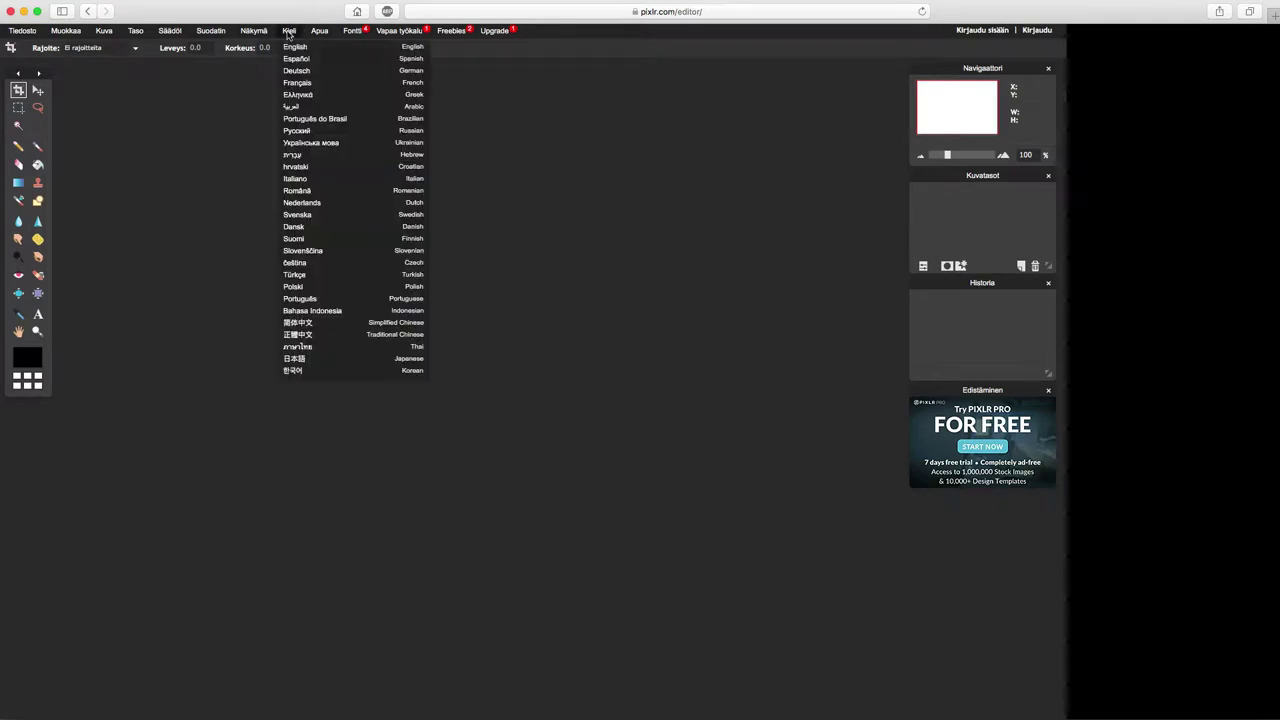
left_click(300, 218)
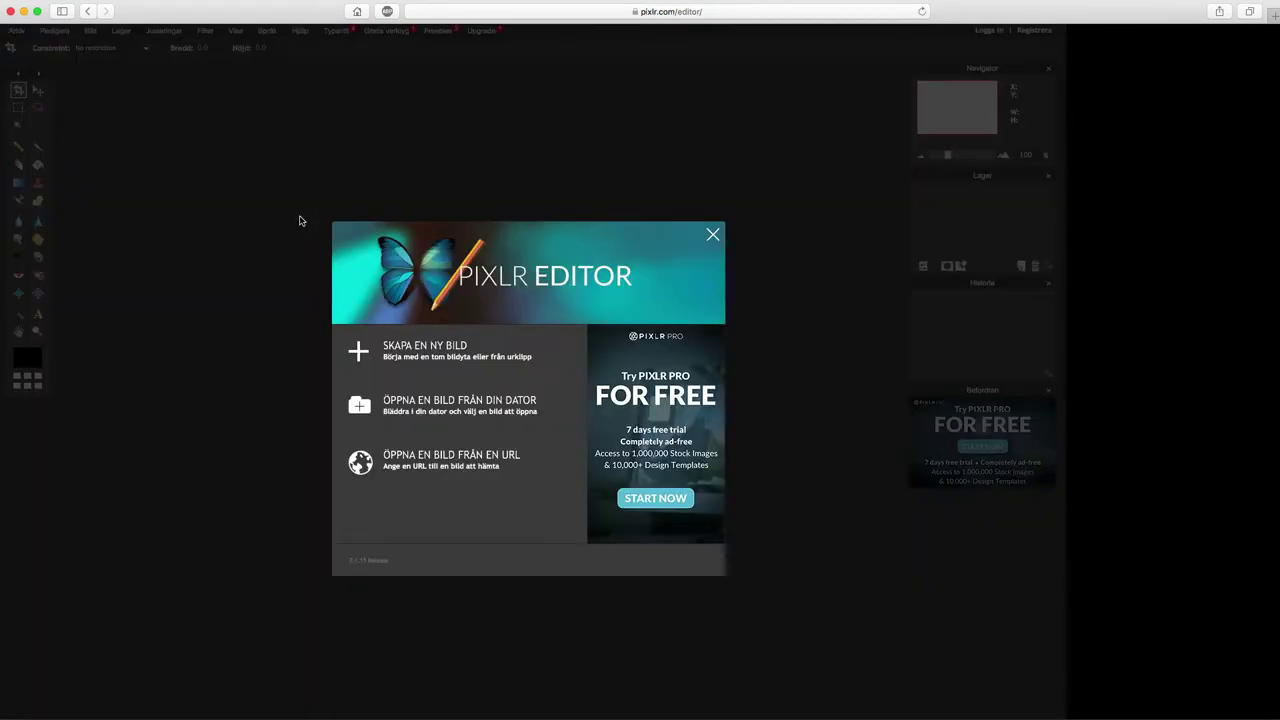
- Create a new non-transparent 1400 × 1200 px image and move the toolbox onto the canvas
left_click(446, 349)
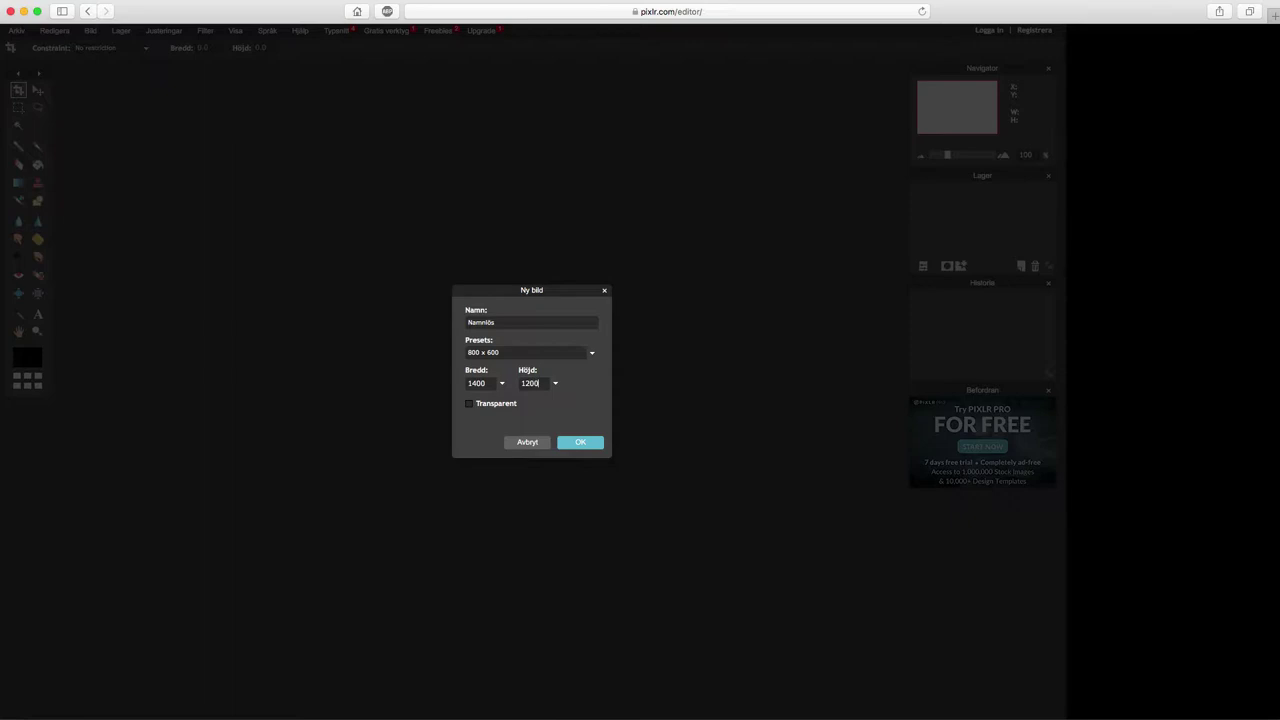
left_click(581, 442)
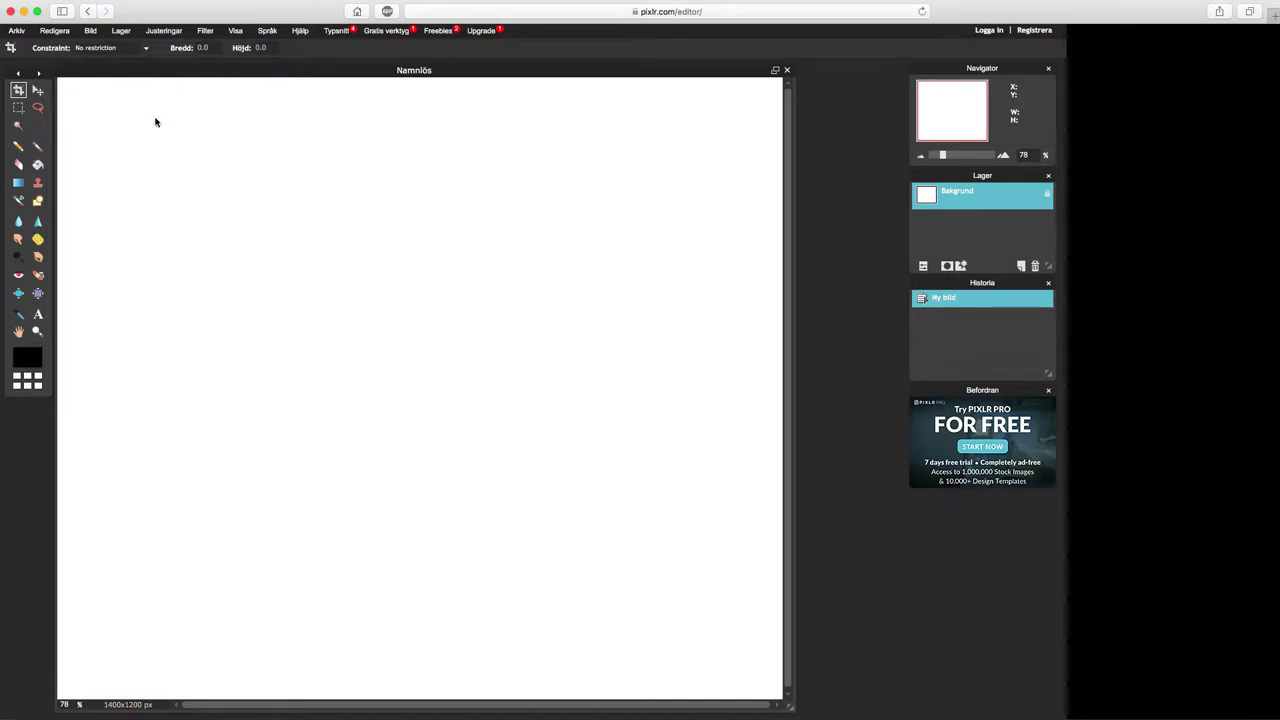
left_click_drag(28, 73, 294, 188)
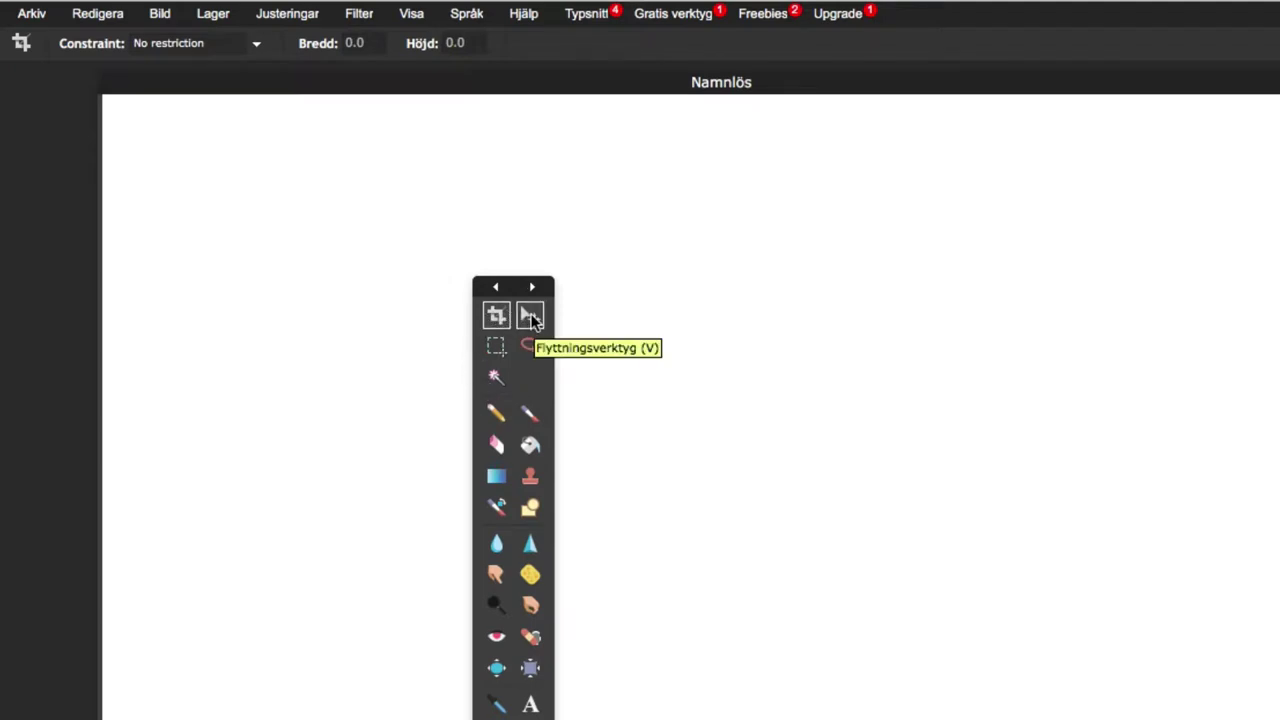
- Build a marquee selection from a large rectangle plus two overlapping ellipses on its left side, with an ellipse subtracted from its upper edge
left_click(493, 348)
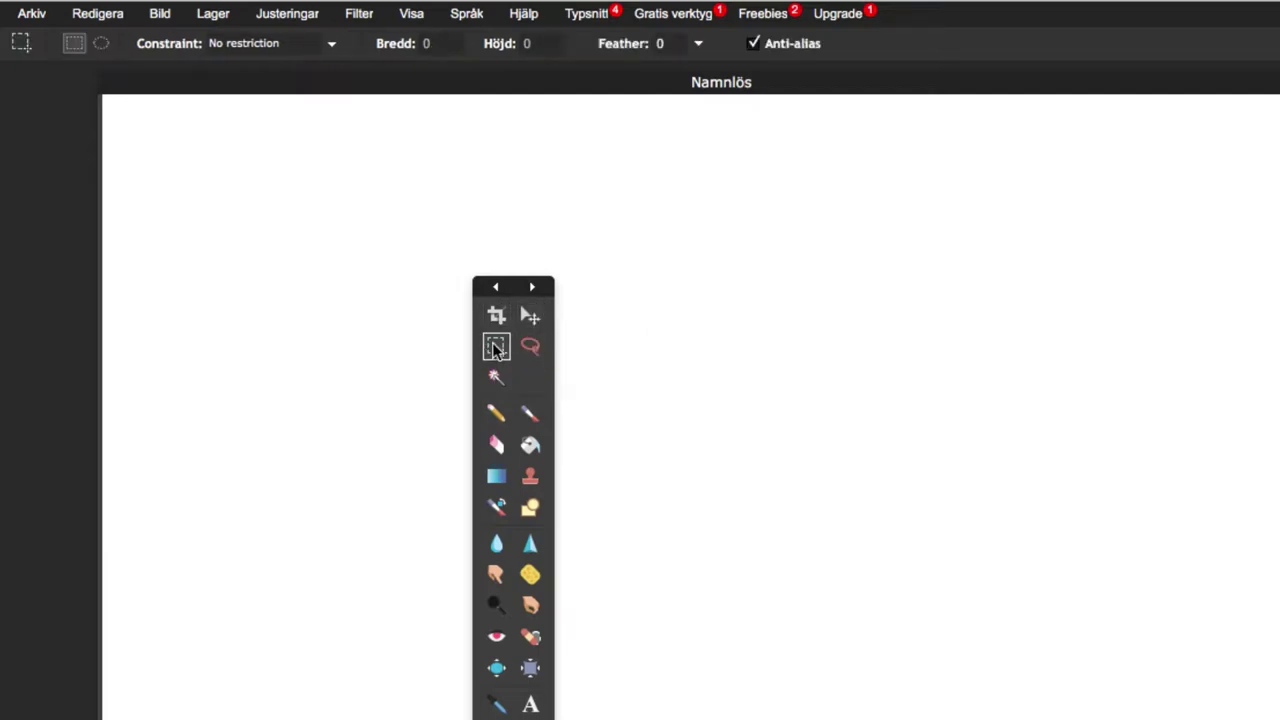
left_click_drag(678, 316, 1203, 702)
left_click(99, 47)
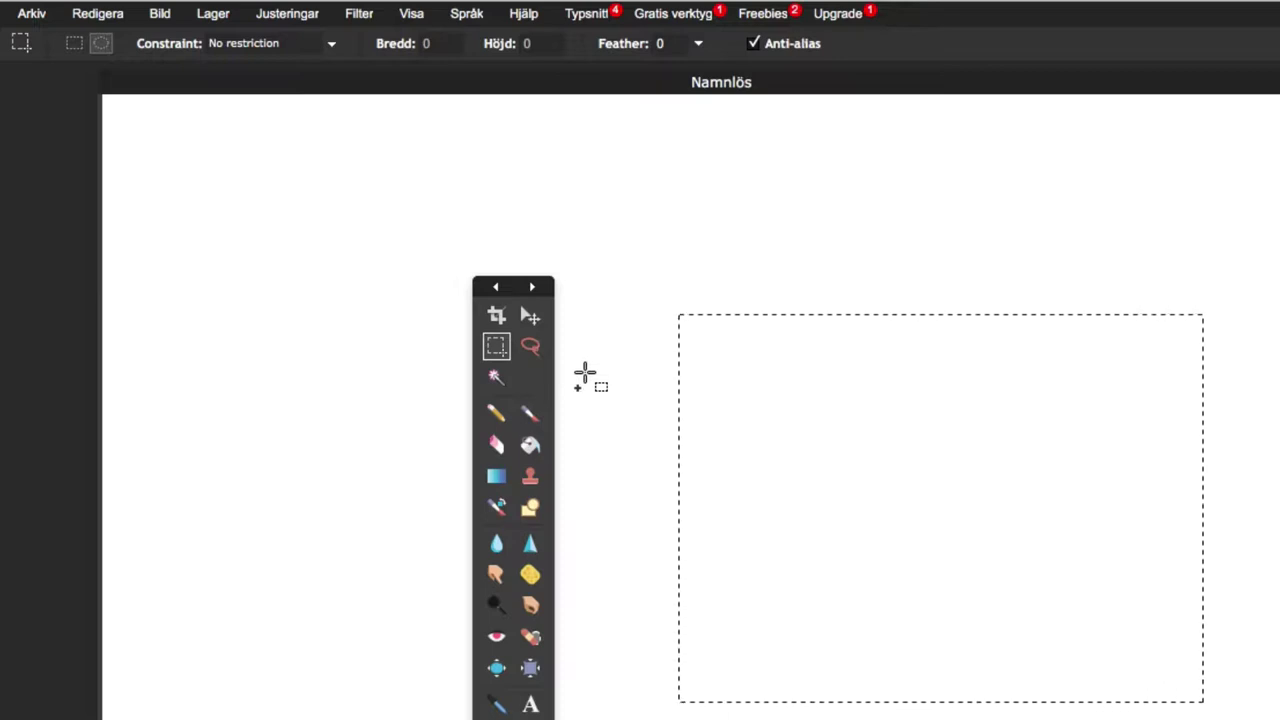
left_click_drag(585, 374, 783, 700)
left_click_drag(875, 507, 621, 279)
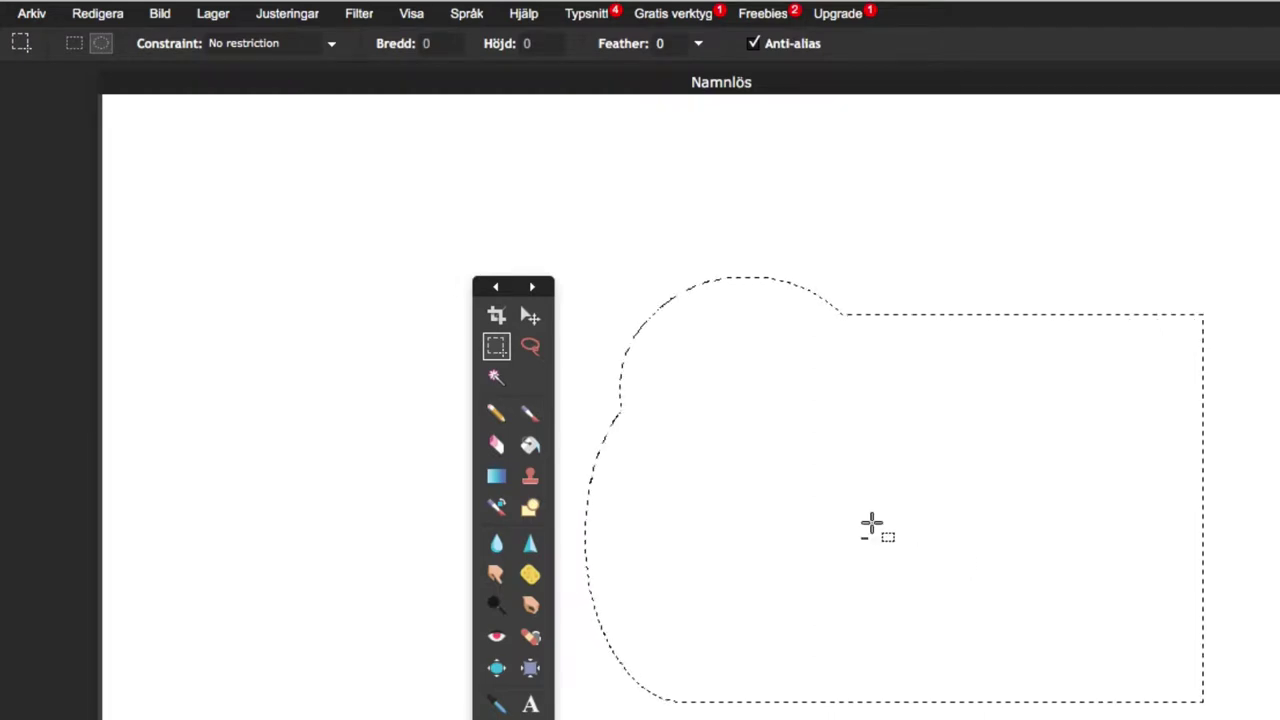
left_click_drag(906, 249, 1075, 388)
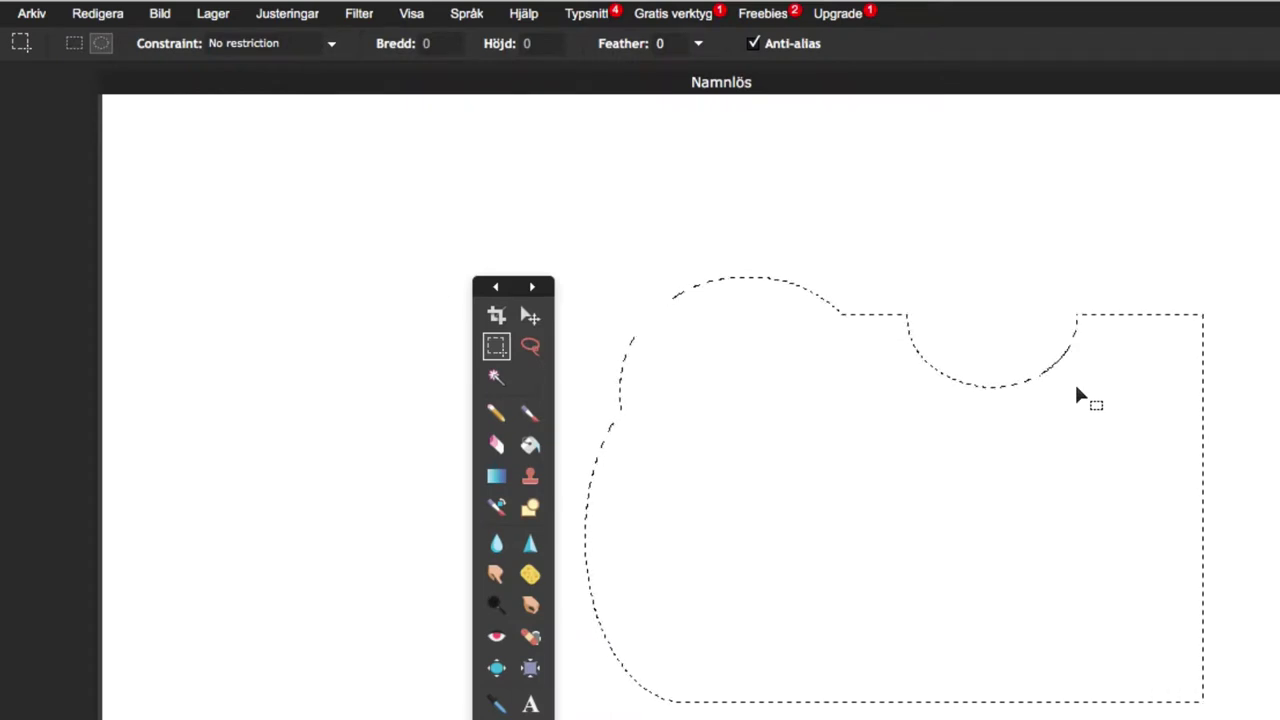
- Subtract a small freehand lasso shape from the selection's upper-left part and a pointed star from its middle with the polygonal lasso
left_click(537, 344)
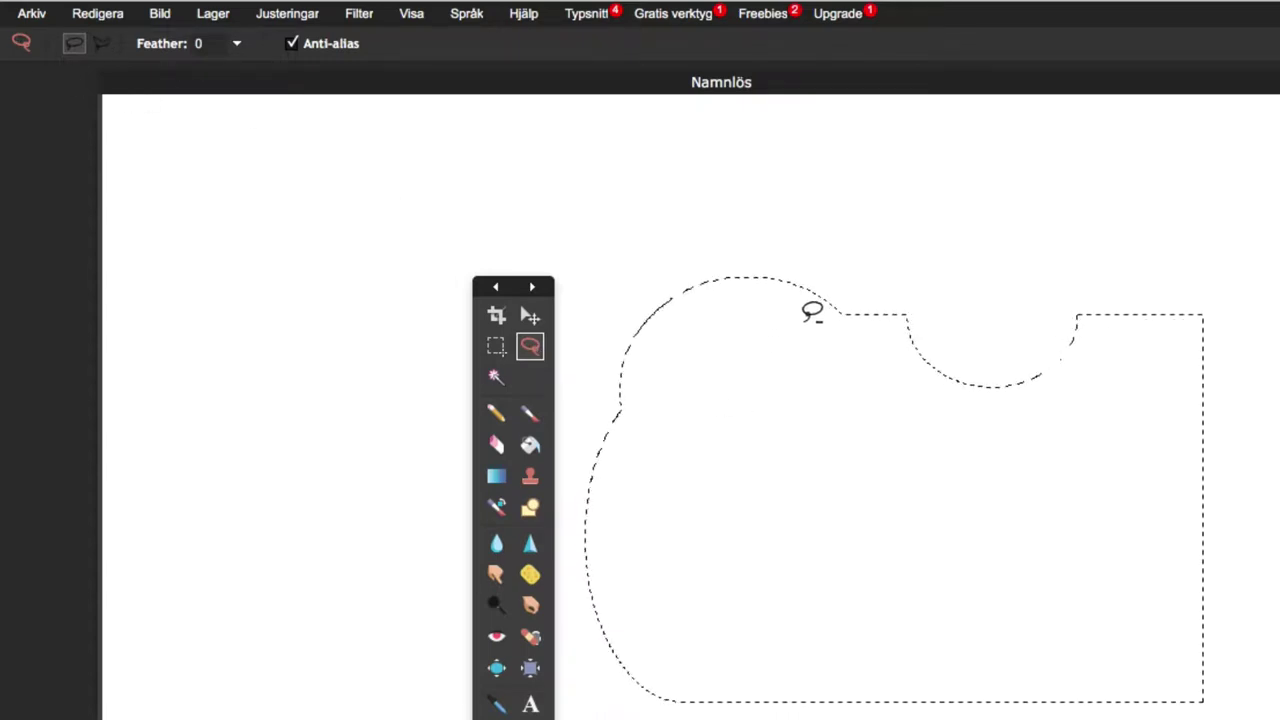
mouse_move(812, 312)
left_mouse_down()
mouse_move(760, 294)
mouse_move(689, 314)
mouse_move(660, 397)
mouse_move(800, 366)
mouse_move(806, 326)
left_mouse_up()
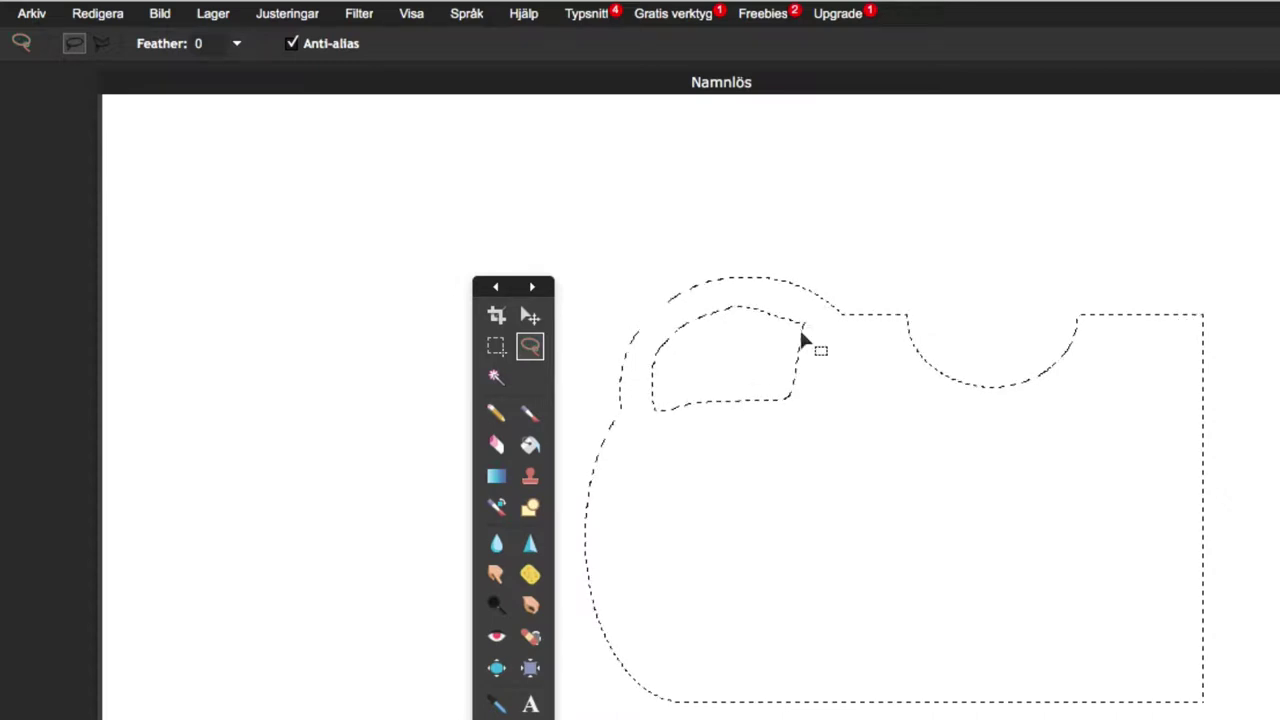
left_click(95, 46)
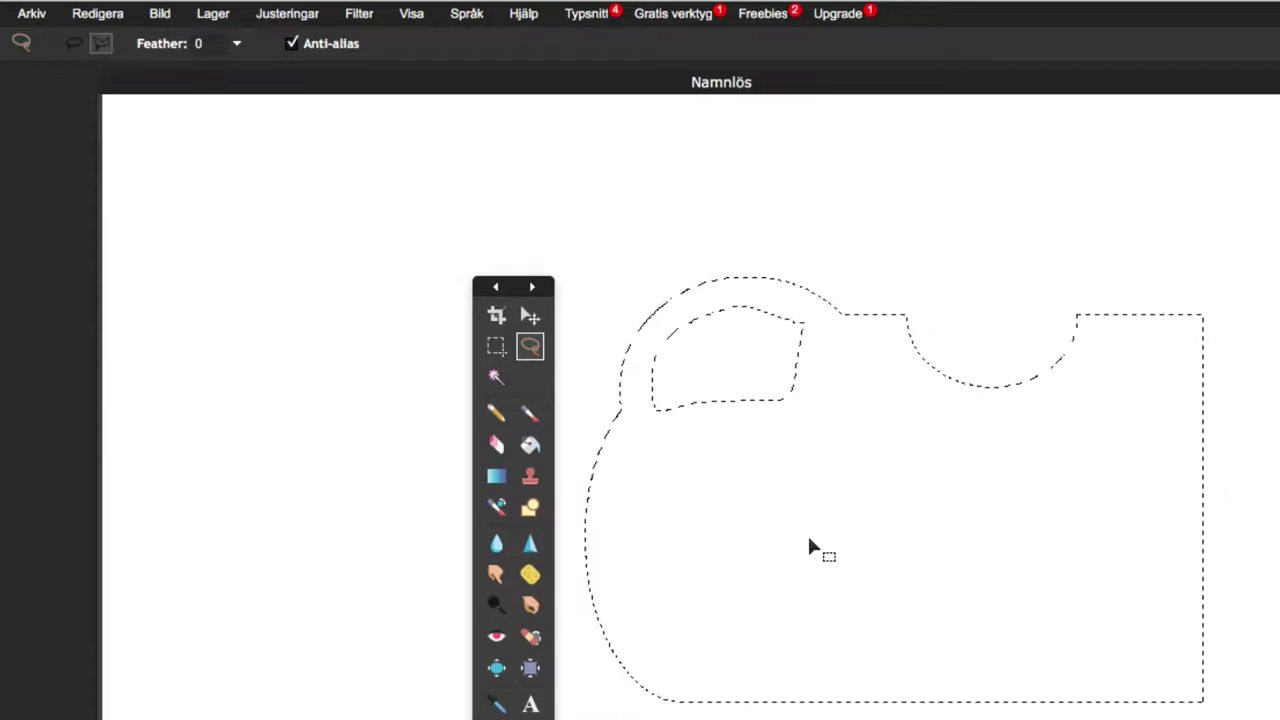
left_click(655, 463)
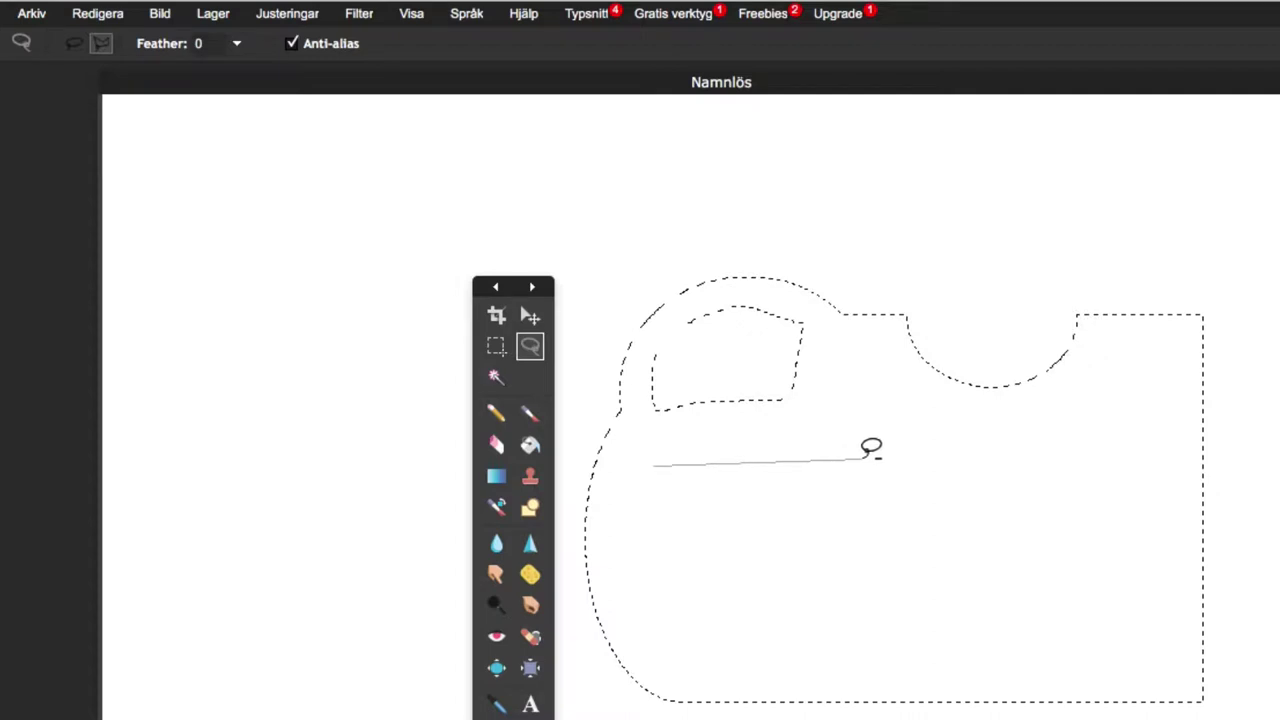
left_click(863, 458)
left_click(851, 372)
left_click(964, 475)
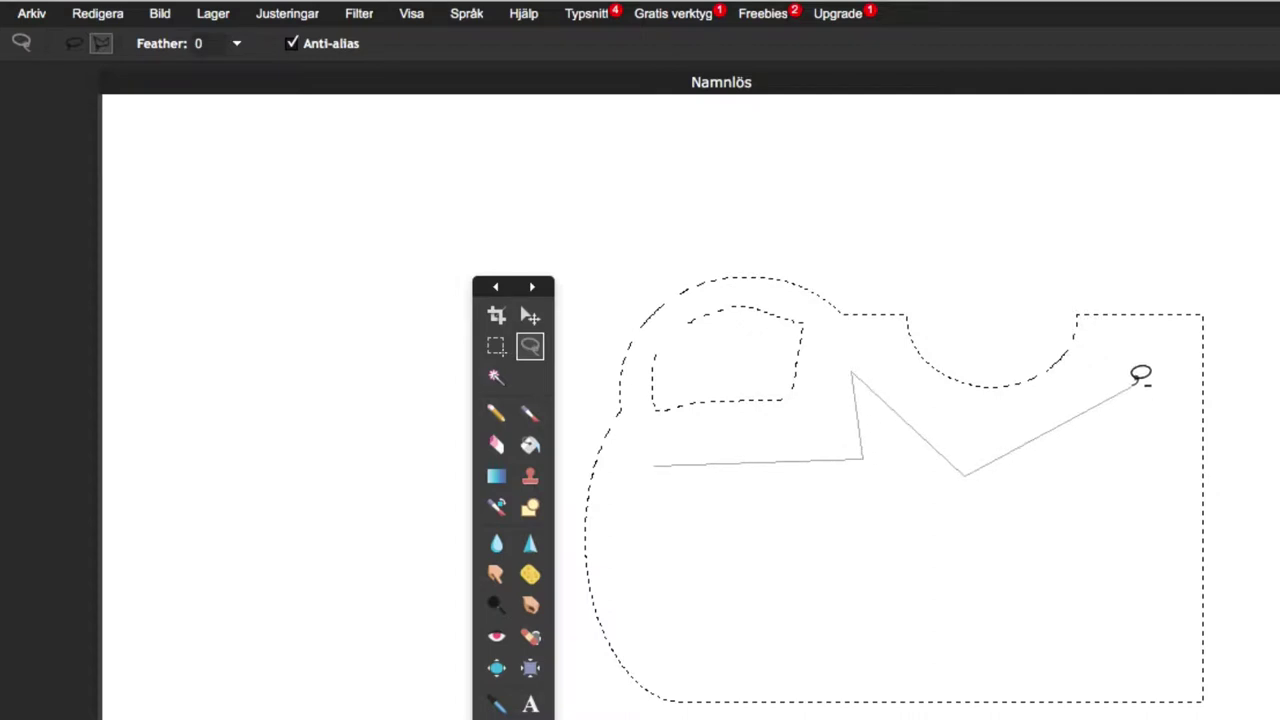
left_click(1132, 387)
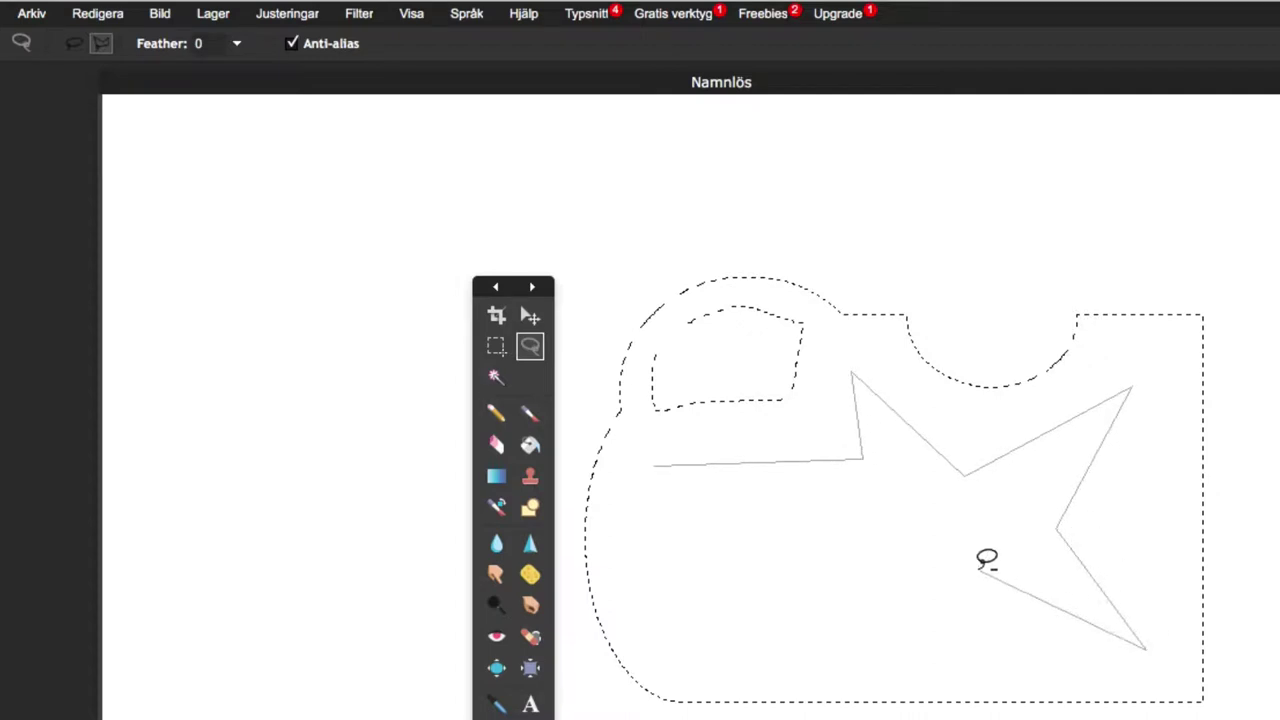
left_click(853, 537)
left_click(653, 466)
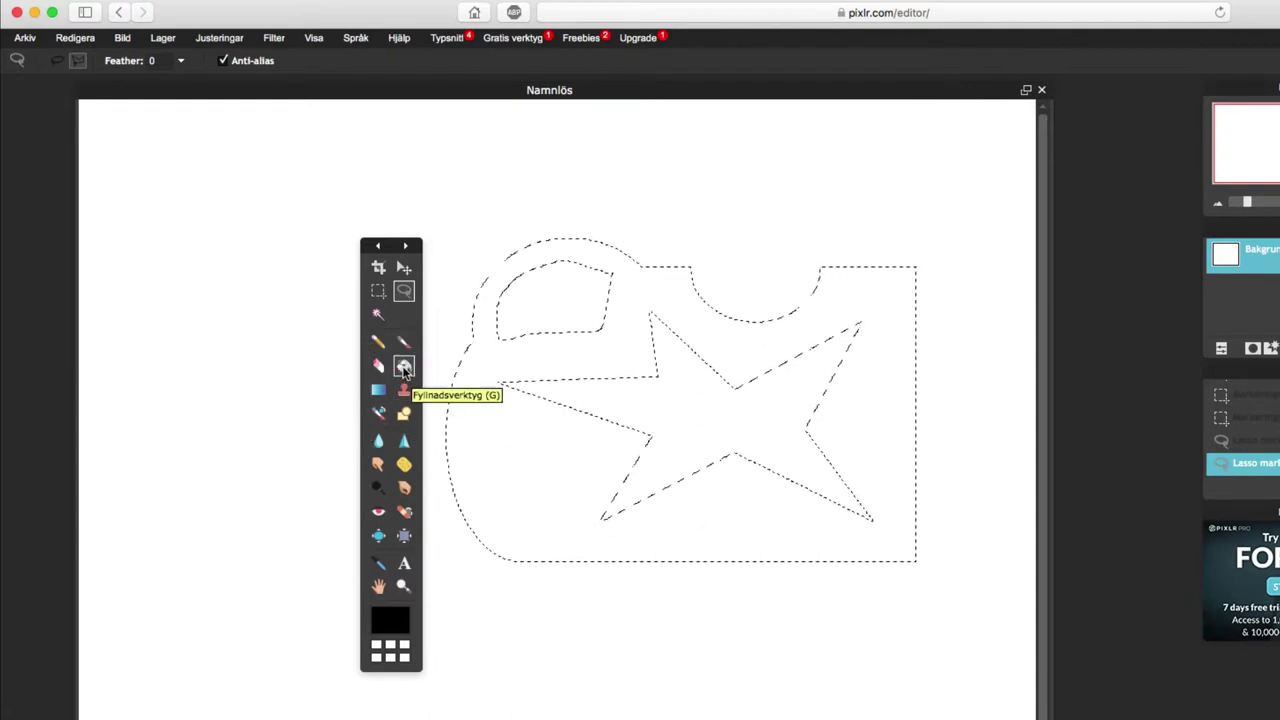
- Set the main color to a pale yellow and fill the selected area with the paint bucket
left_click(404, 368)
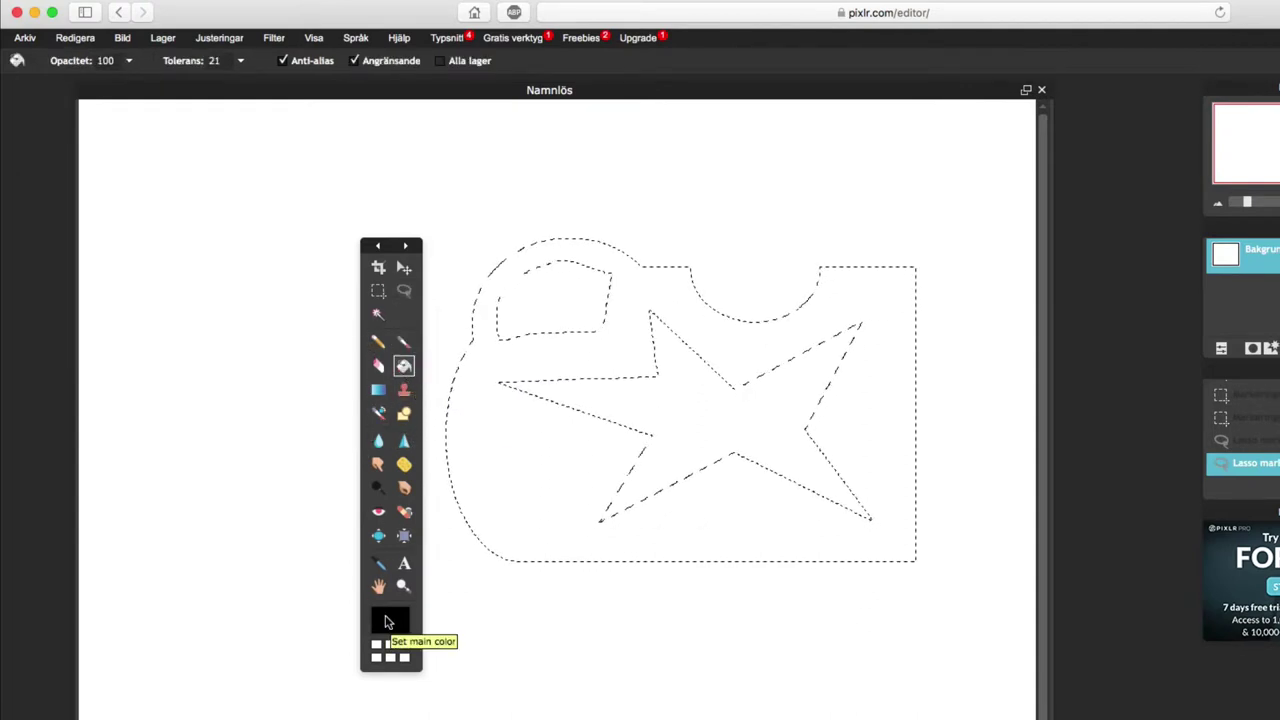
left_click(388, 622)
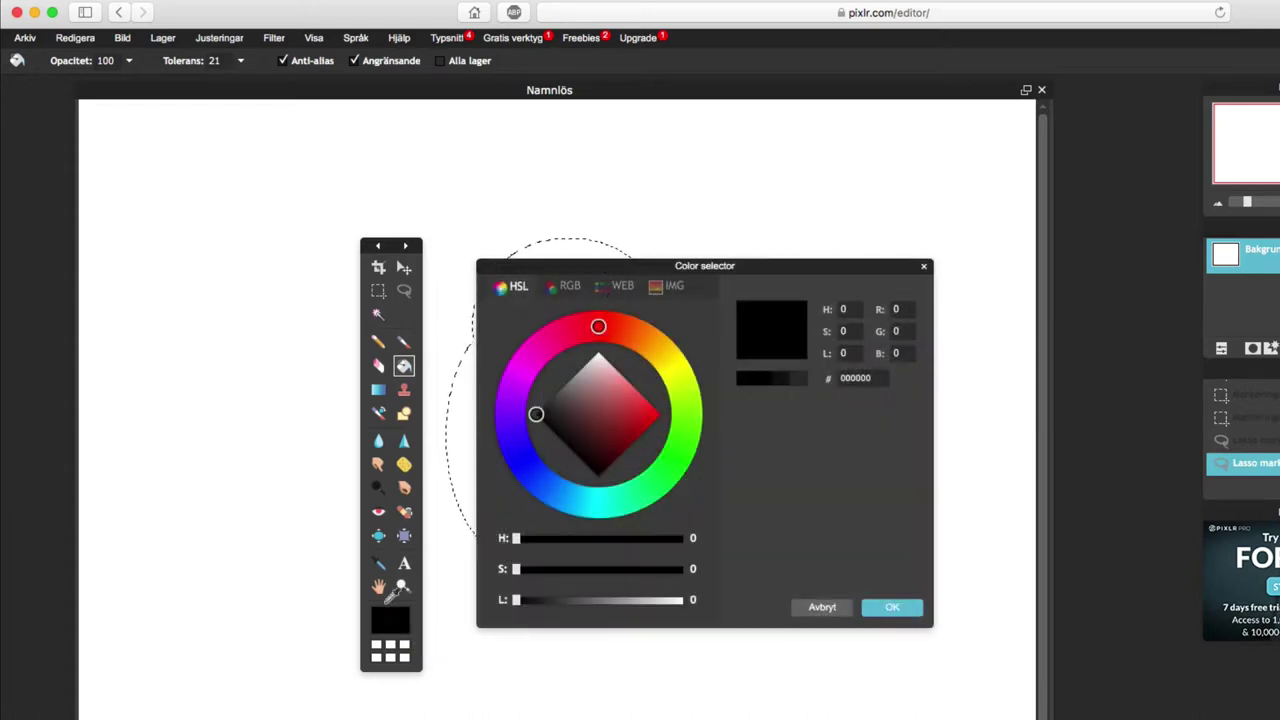
left_click(667, 360)
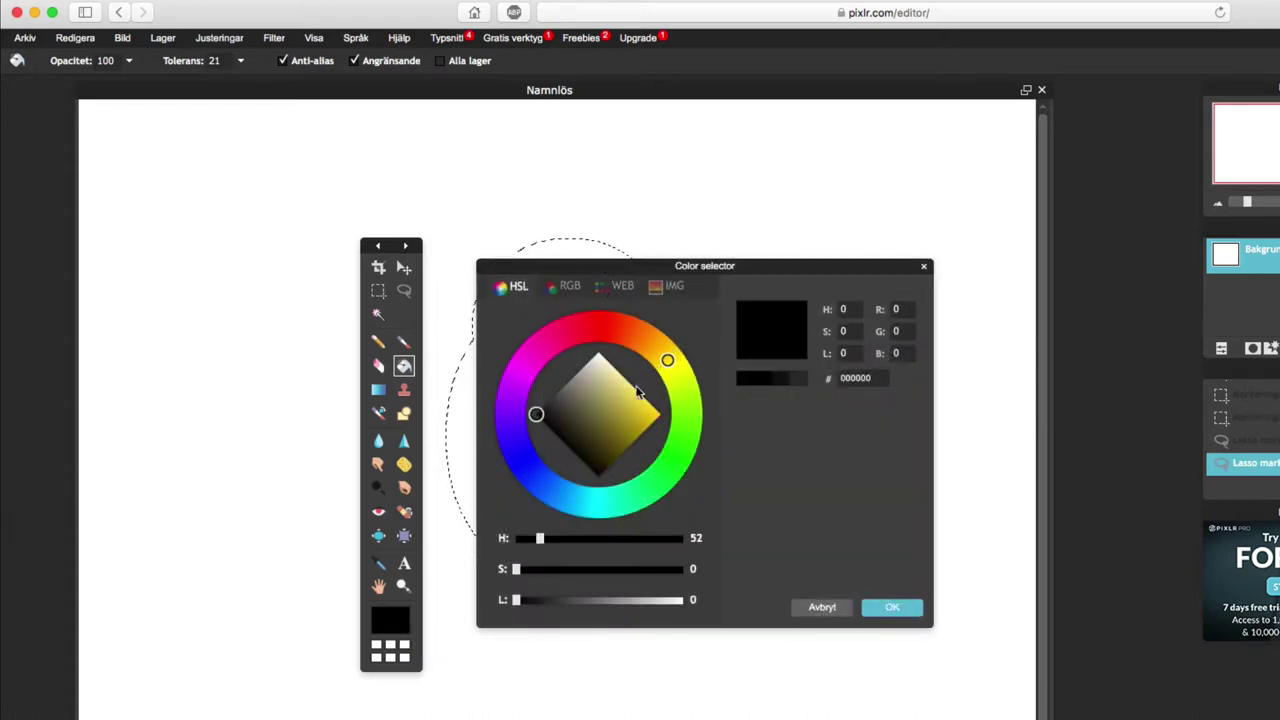
left_click_drag(638, 392, 623, 380)
left_click(893, 607)
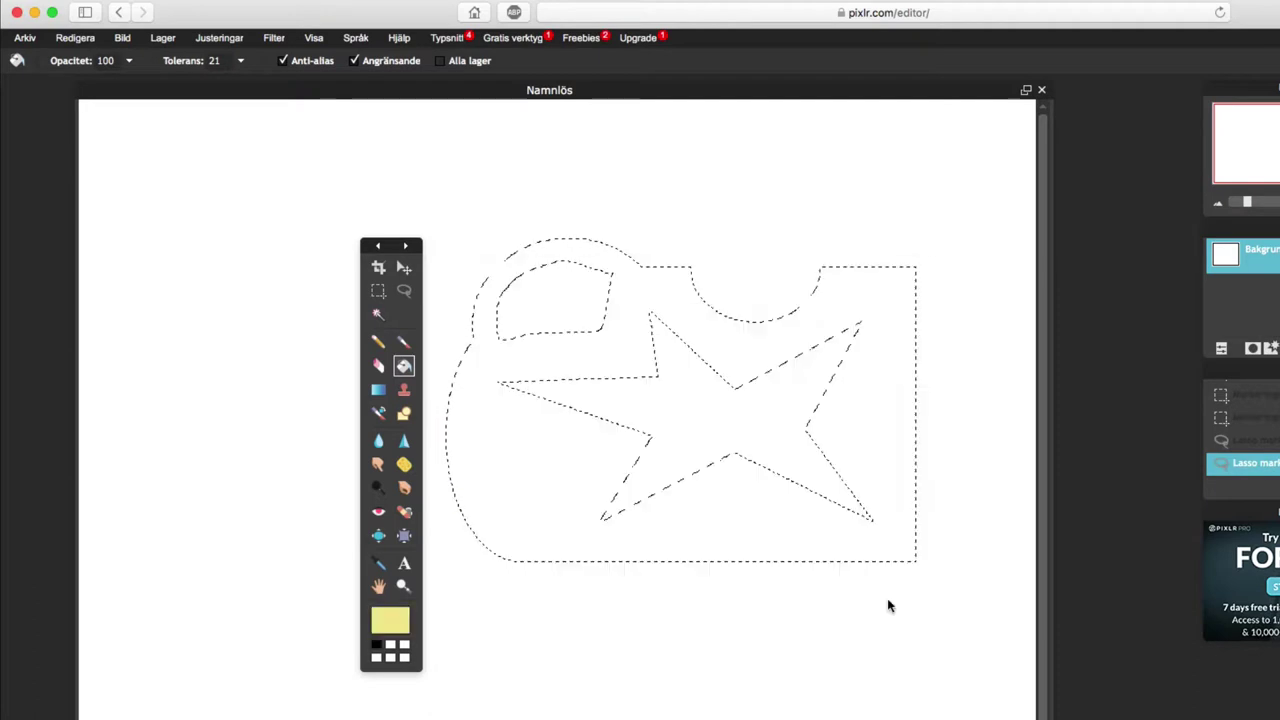
left_click(509, 421)
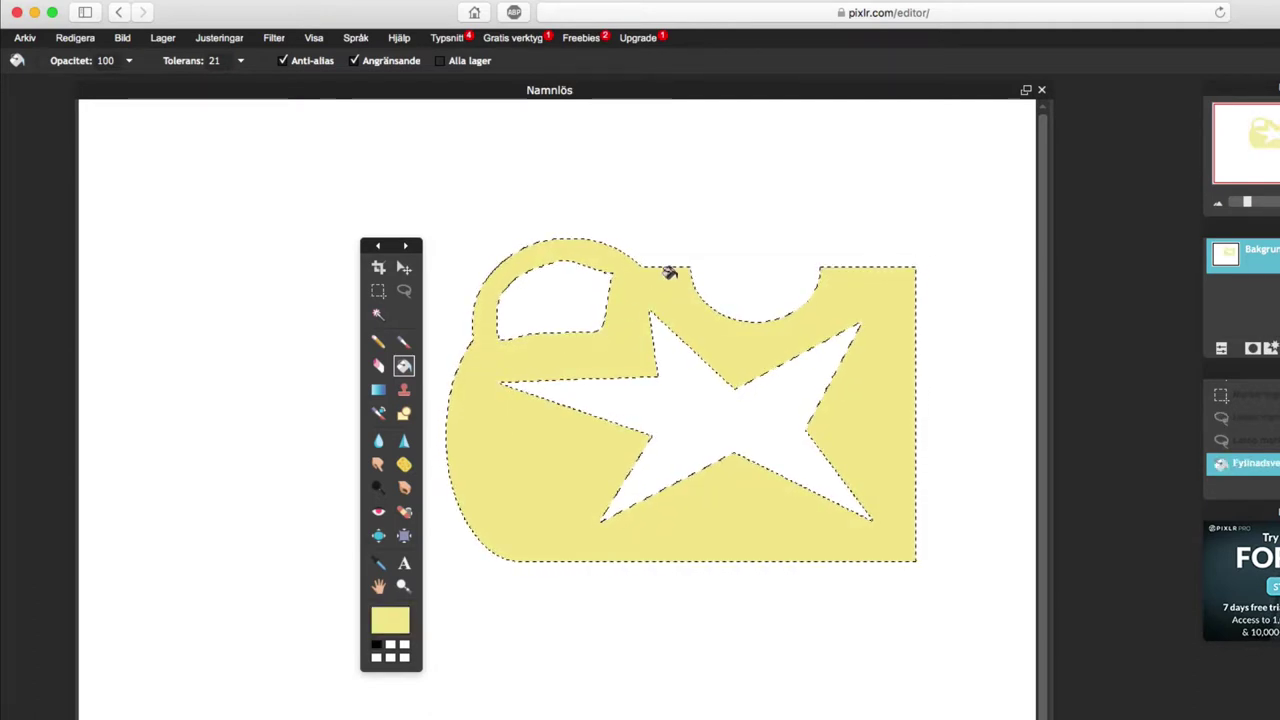
- Draw a black zigzag line with the Sketchy pencil across the lower-left part of the yellow shape
left_click(378, 344)
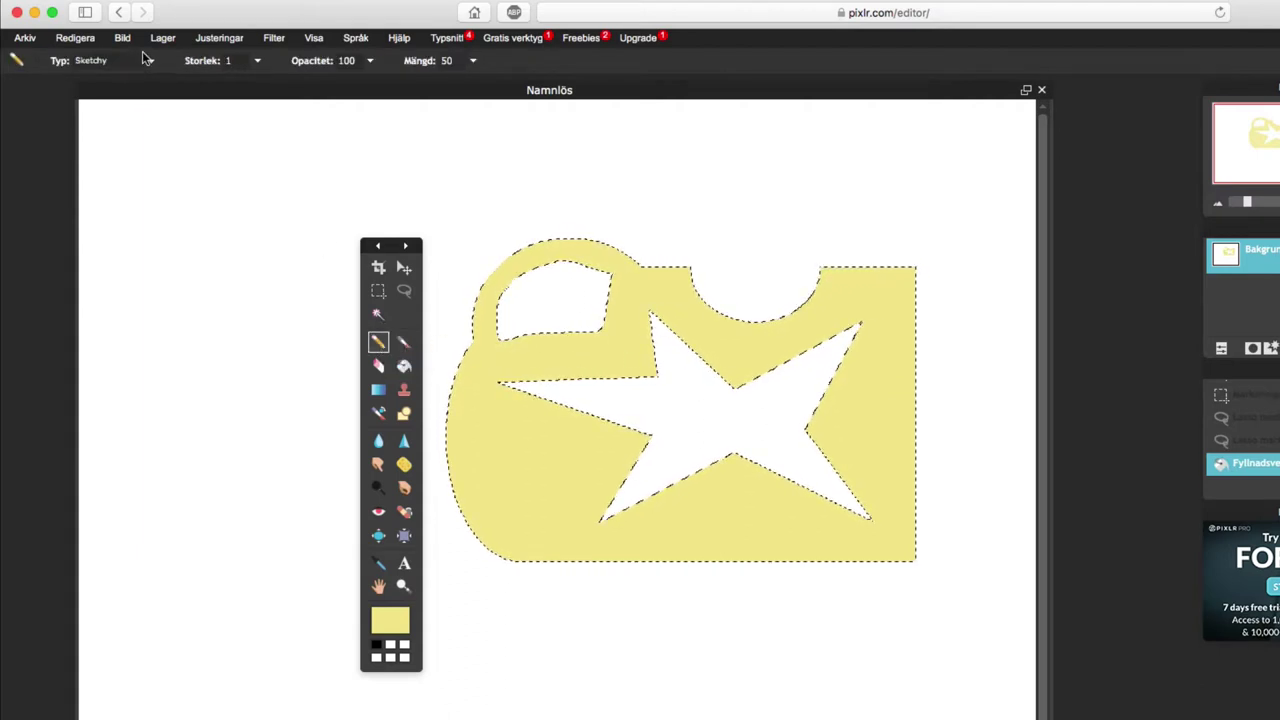
left_click(377, 650)
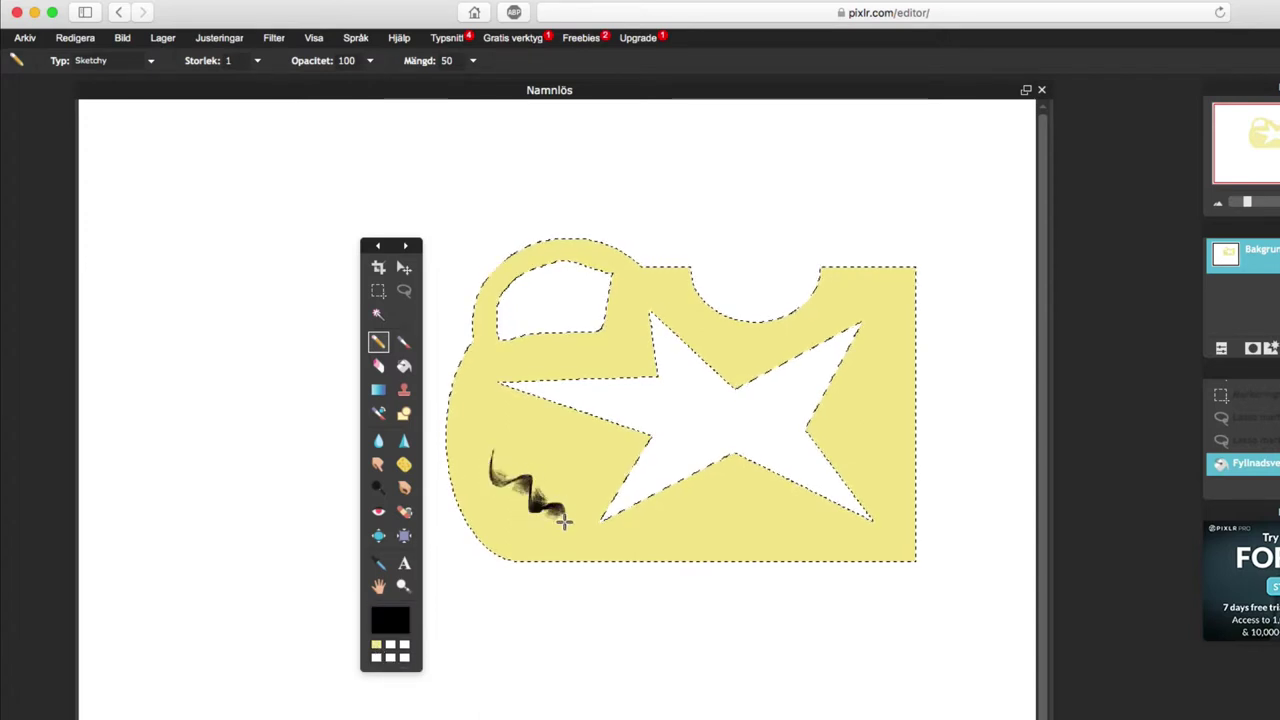
left_click_drag(655, 535, 679, 543)
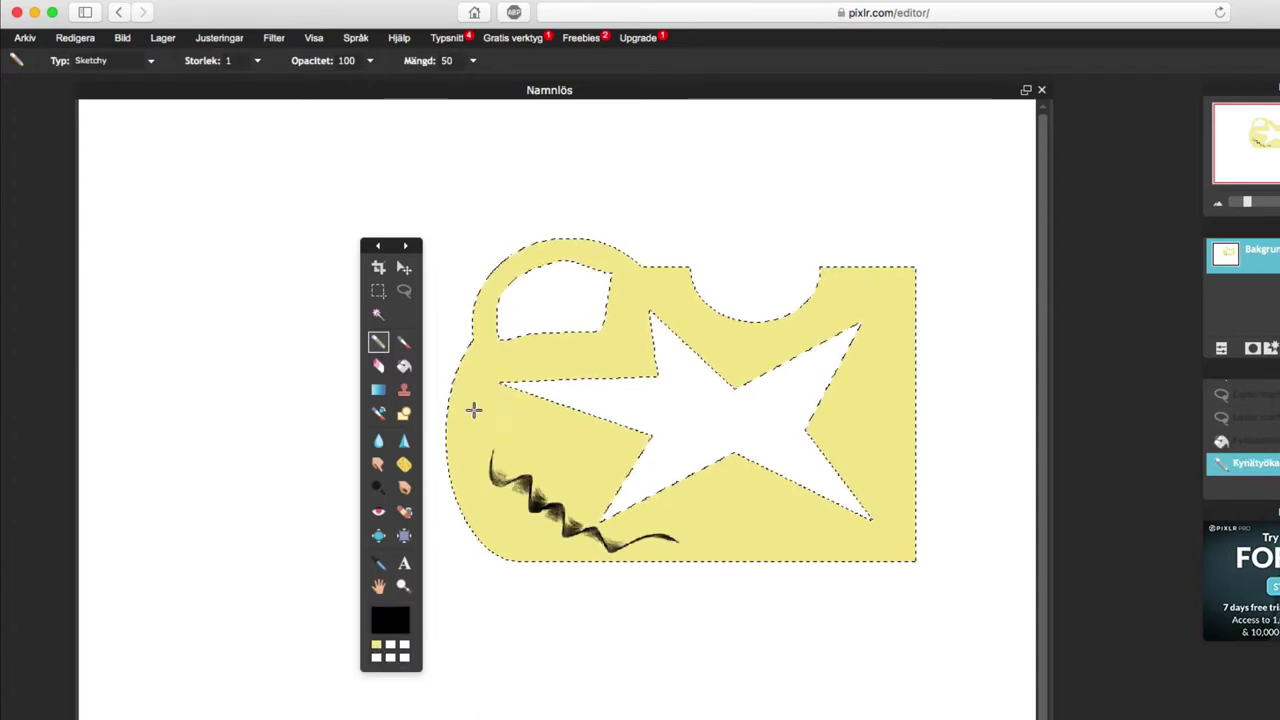
- Try a thick black brush stroke above the pencil line, undo it, and set the main color to dark red
left_click(403, 341)
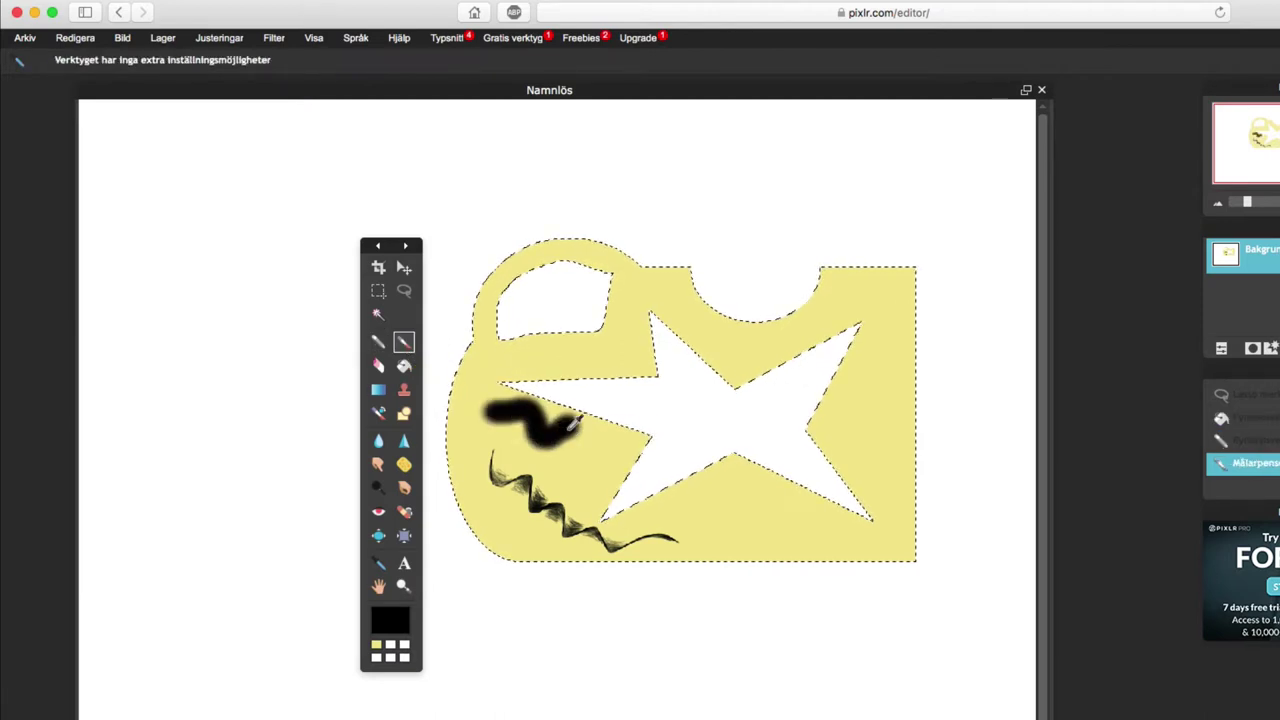
key("super+z")
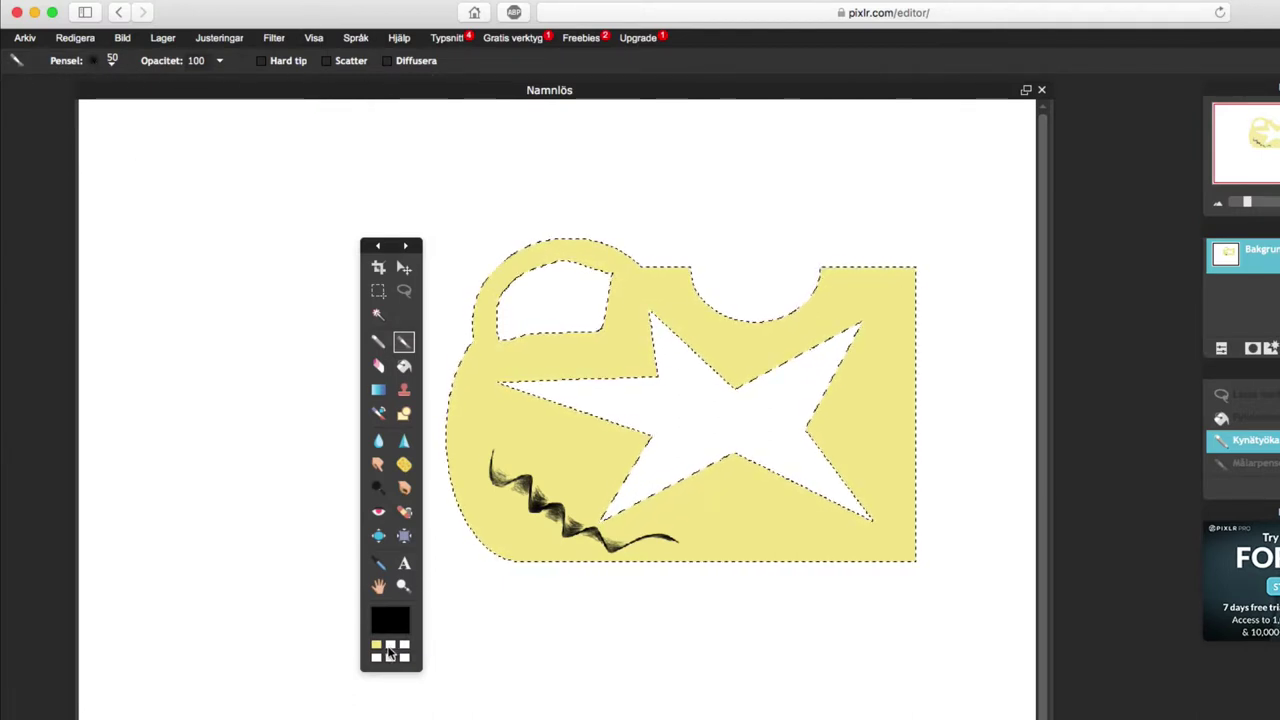
left_click(390, 628)
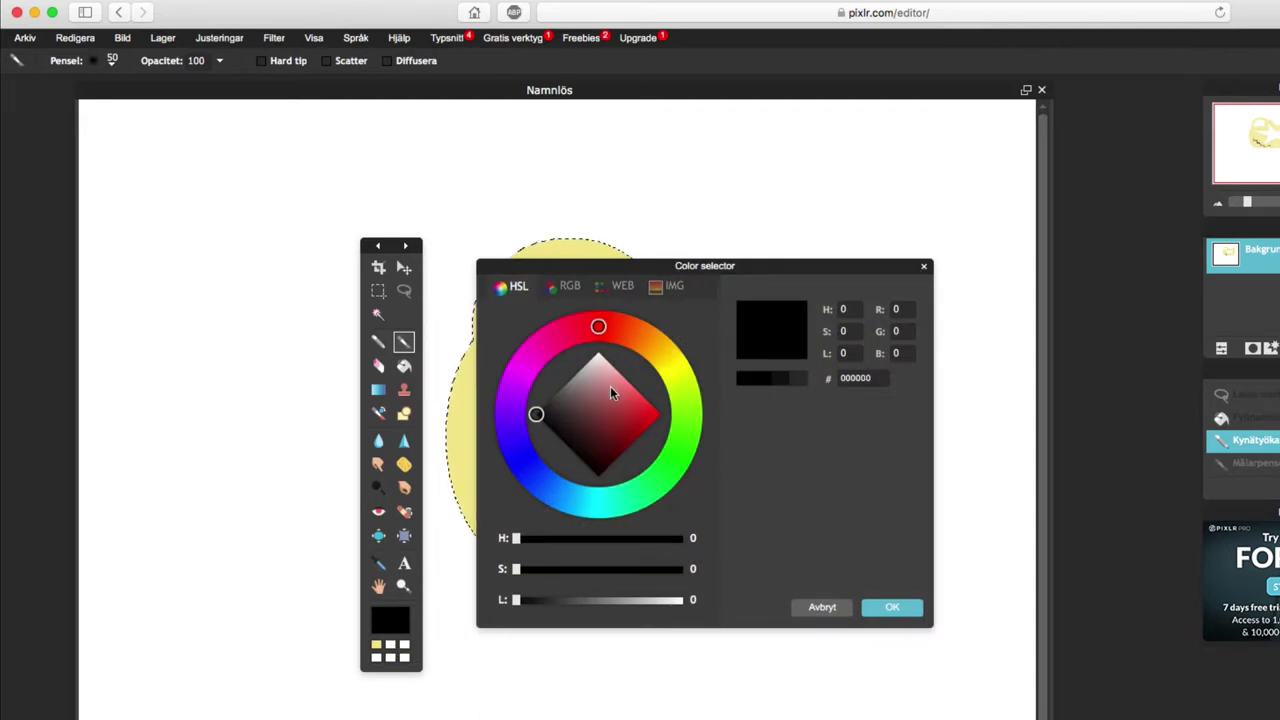
left_click_drag(609, 389, 647, 428)
left_click(892, 609)
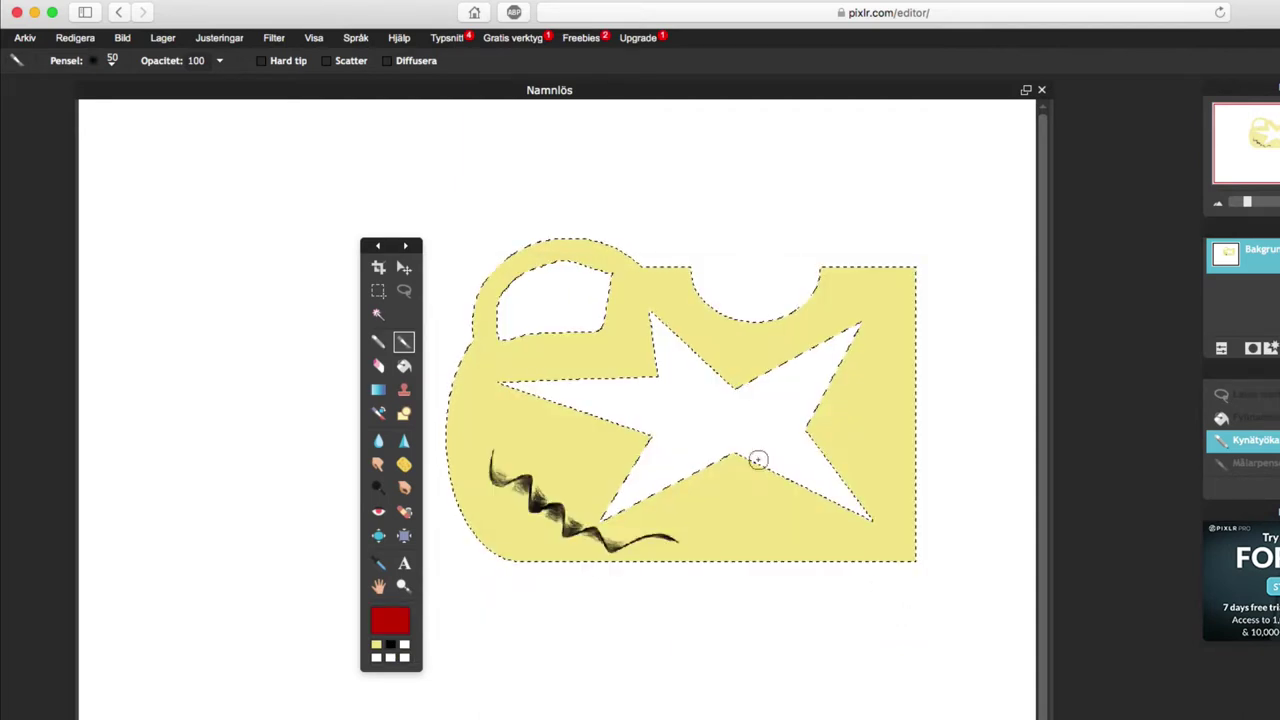
- Paint several long red brush stripes across the yellow shape around the star and over its upper-left lobe
mouse_move(956, 341)
left_mouse_down()
mouse_move(823, 186)
mouse_move(1008, 697)
left_mouse_up()
mouse_move(891, 623)
left_mouse_down()
mouse_move(785, 230)
mouse_move(760, 688)
left_mouse_up()
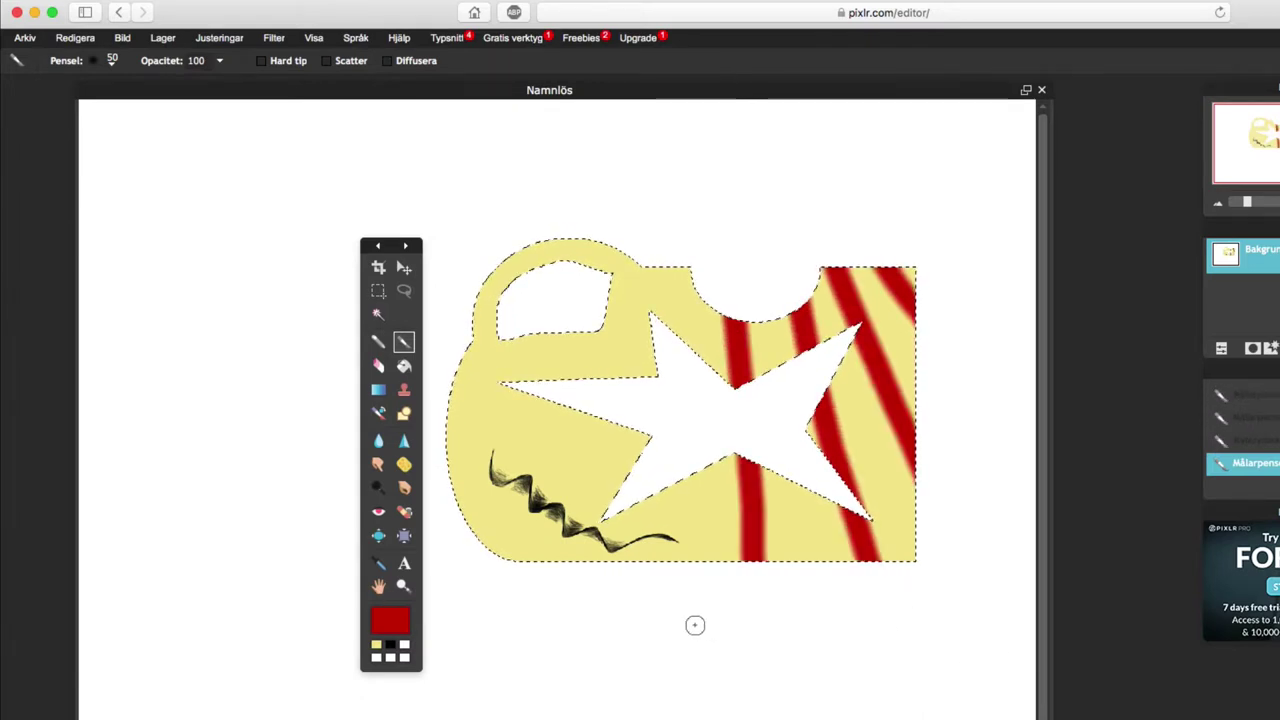
left_click_drag(695, 616, 648, 50)
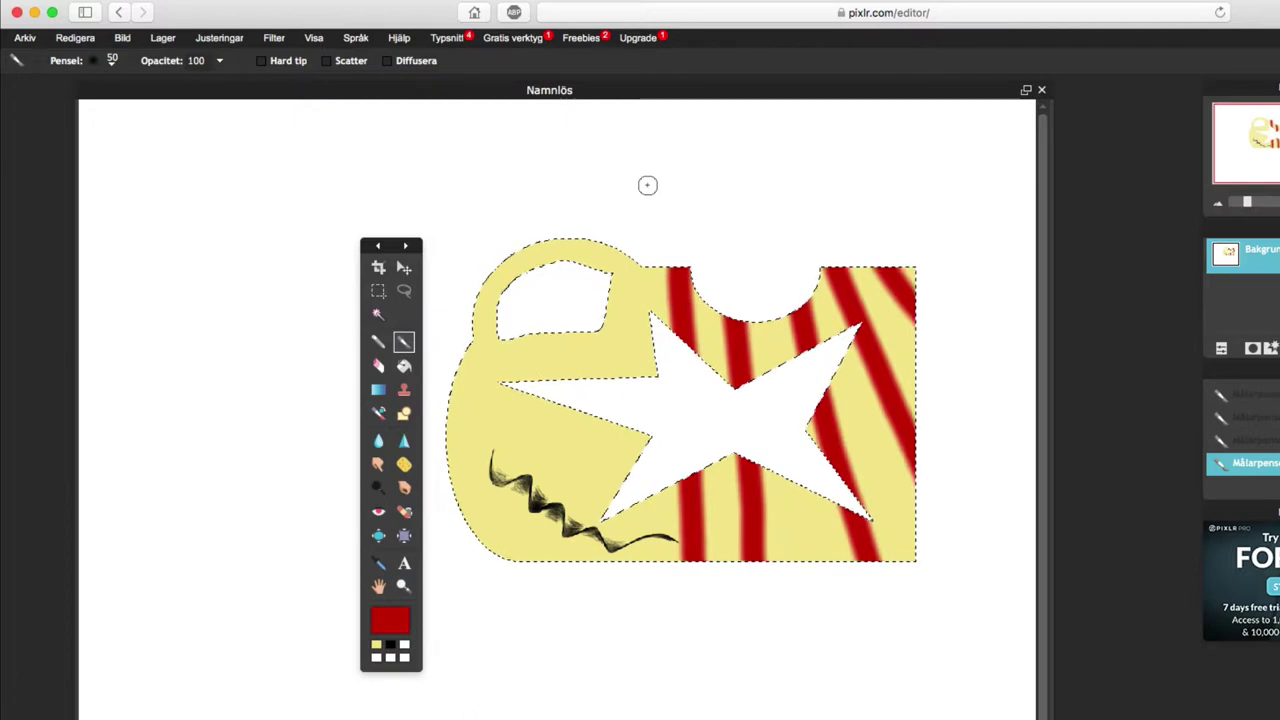
mouse_move(646, 186)
left_mouse_down()
mouse_move(575, 250)
mouse_move(430, 468)
left_mouse_up()
left_click_drag(651, 218, 440, 485)
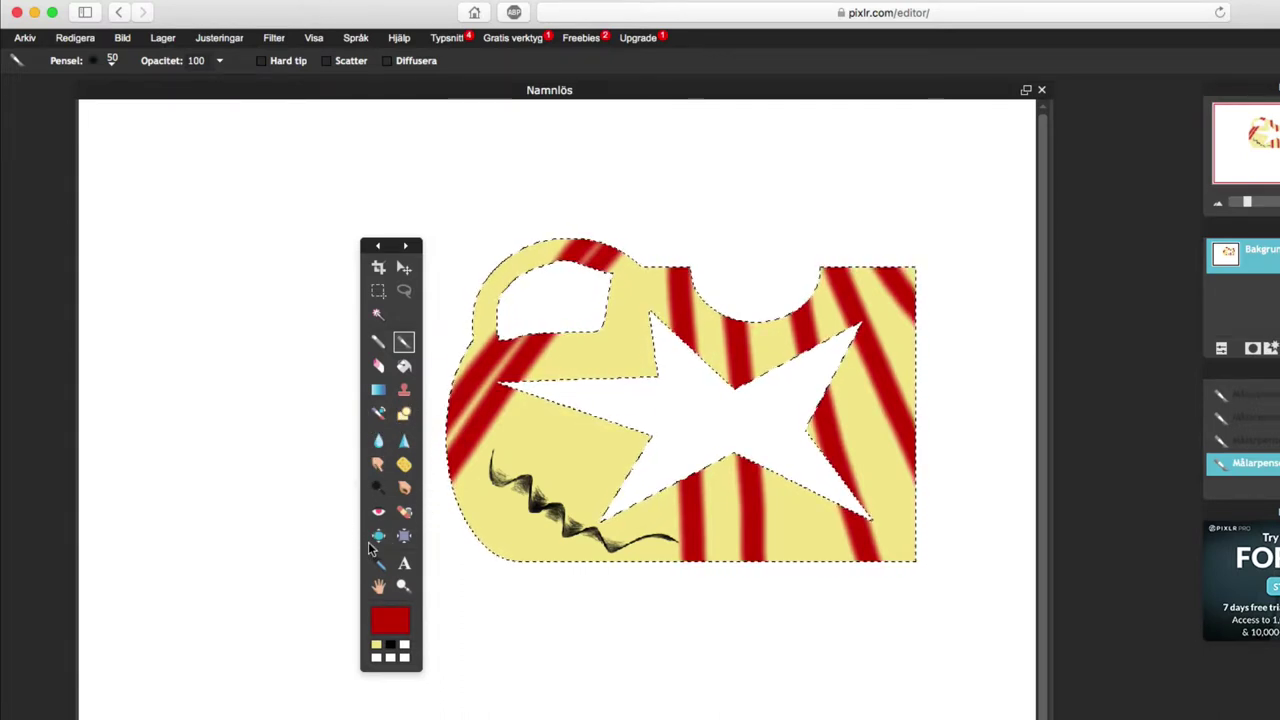
- Blur a spot near the upper end of the black pencil line and sharpen the adjacent red stripe's lower edge
left_click(377, 442)
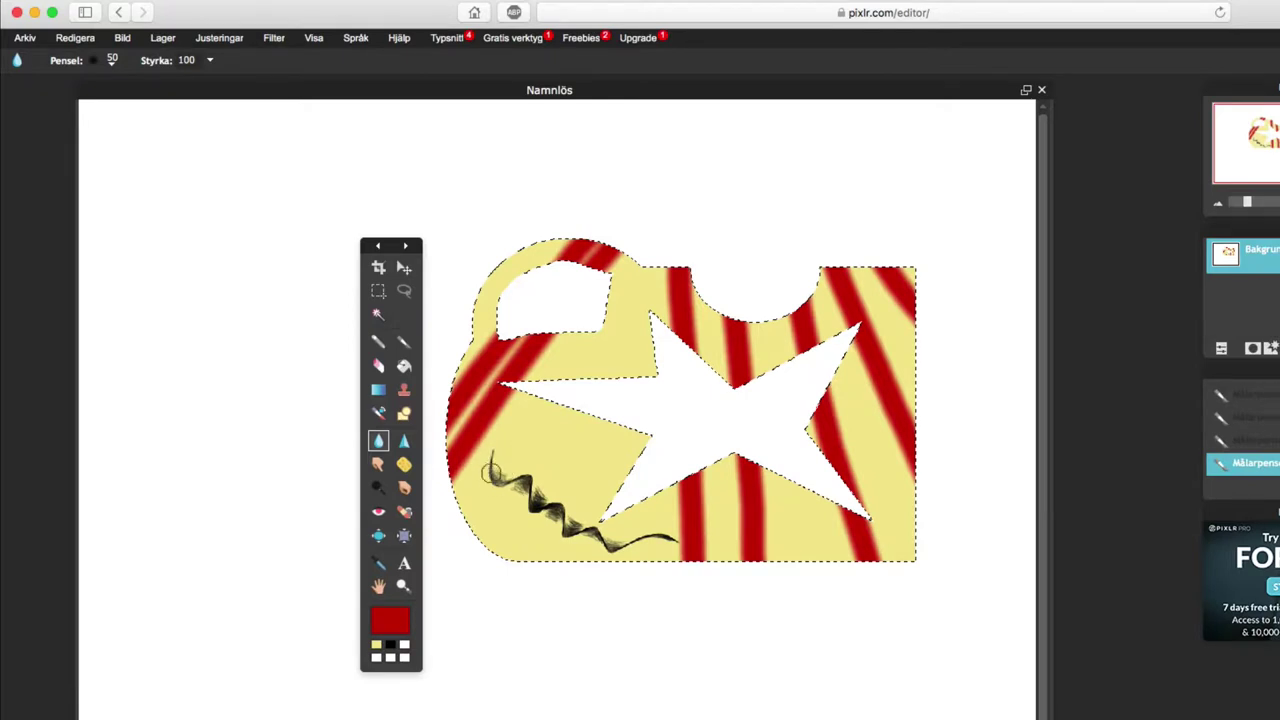
left_click_drag(487, 472, 489, 474)
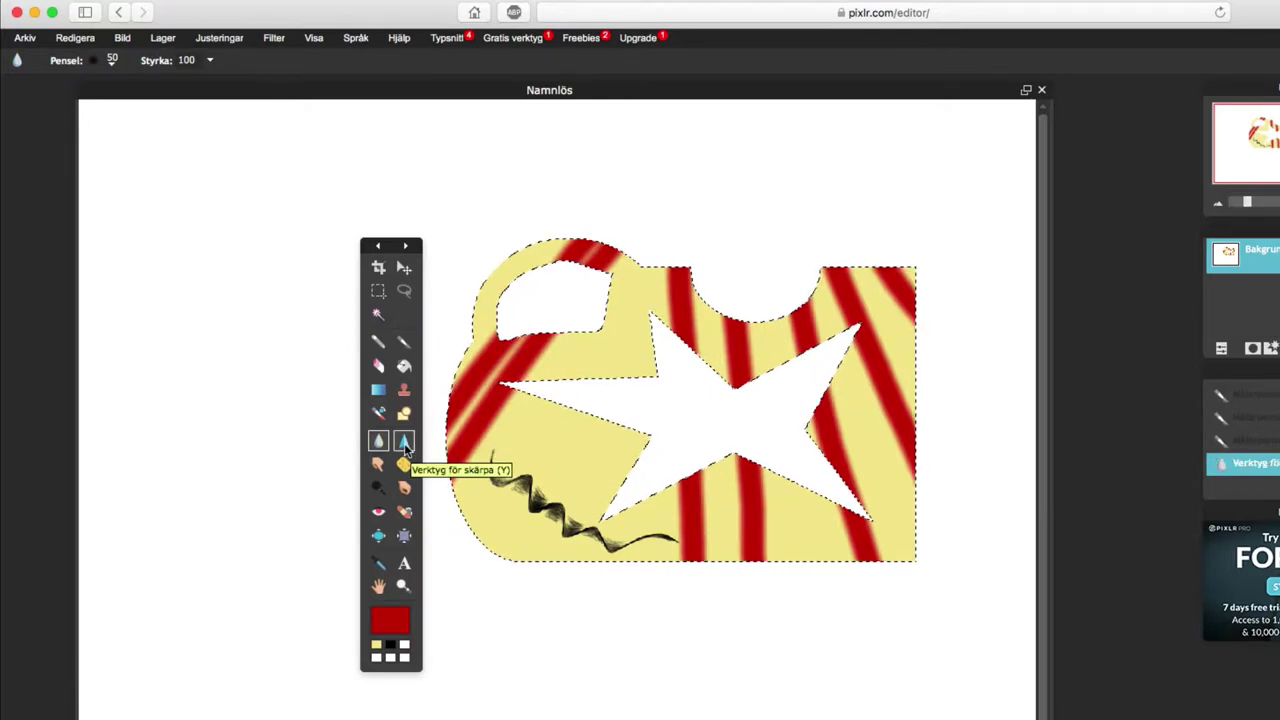
left_click(404, 443)
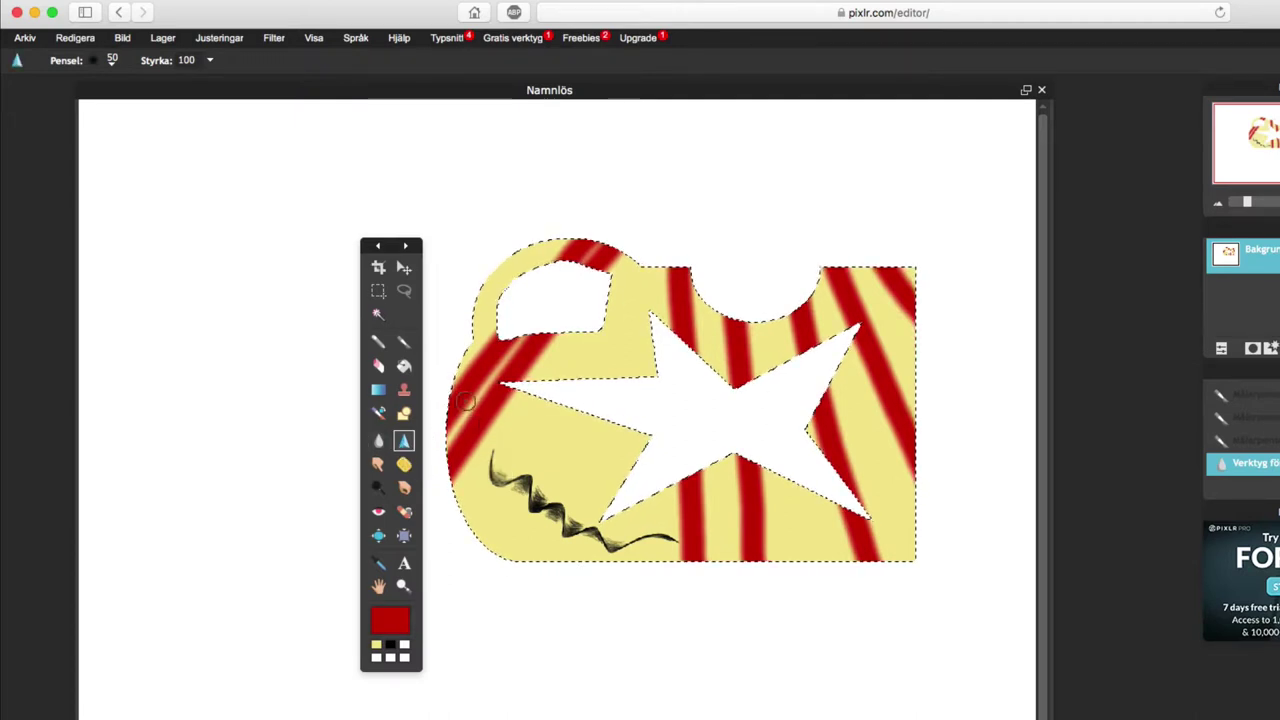
left_click_drag(481, 418, 489, 428)
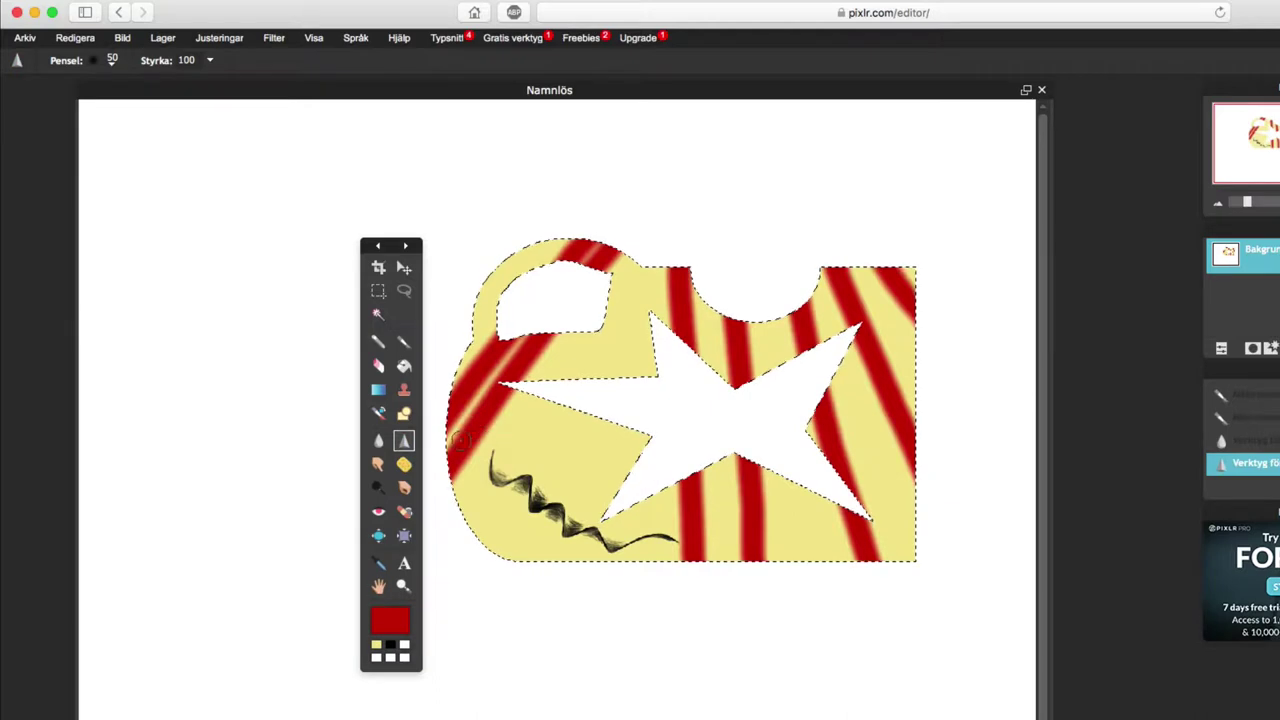
- Smudge the red stripes on the shape's left side, on both sides of the semicircular notch's left part, and below the star
left_click(377, 463)
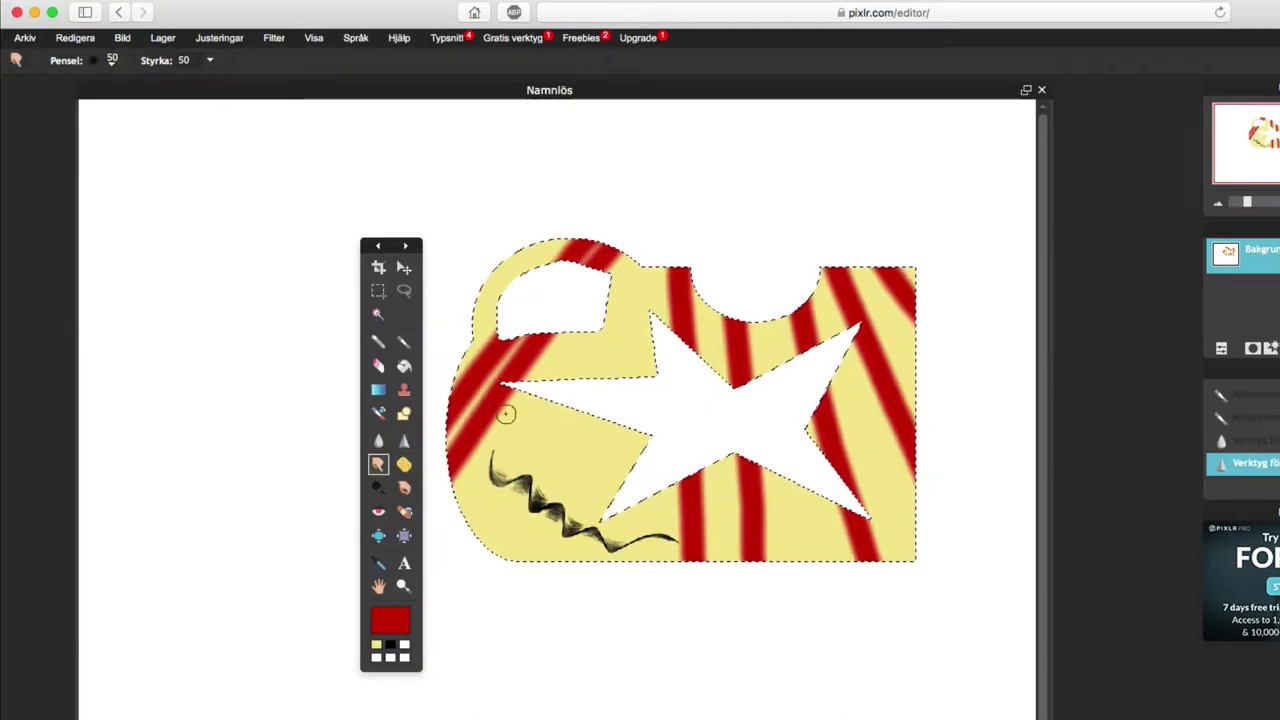
left_click_drag(483, 397, 464, 420)
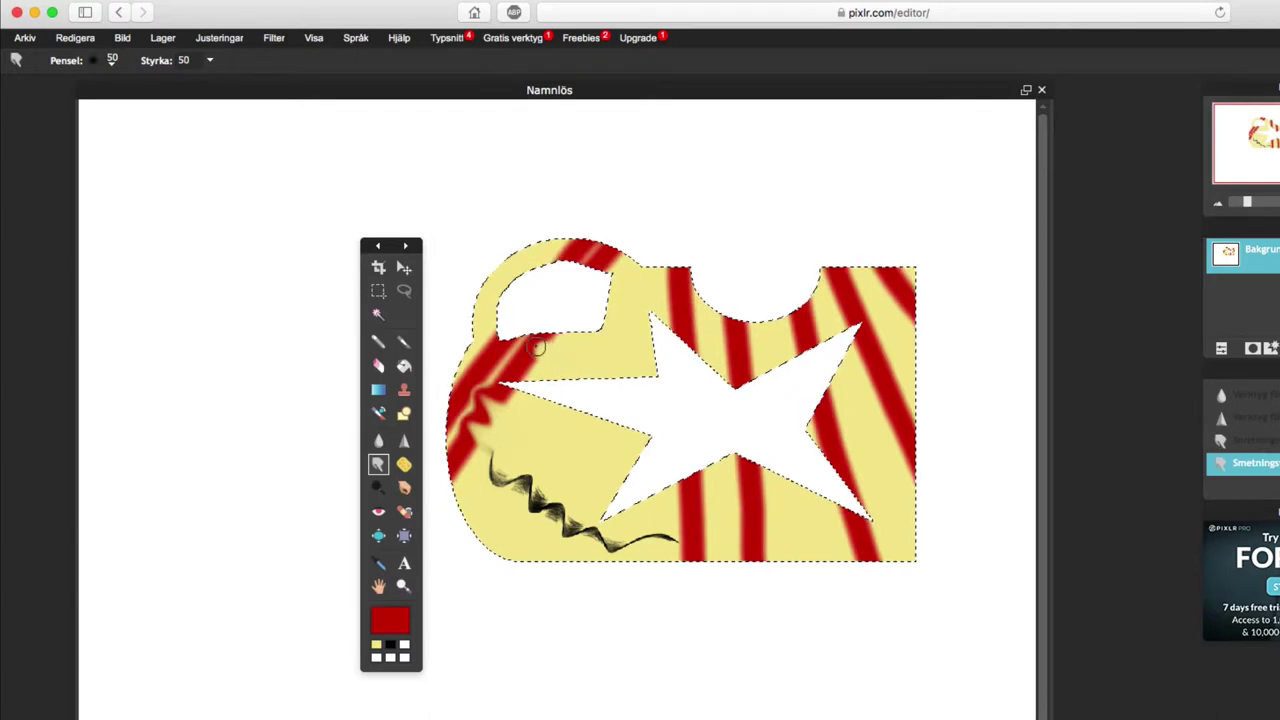
left_click_drag(537, 346, 552, 340)
left_click_drag(663, 300, 679, 308)
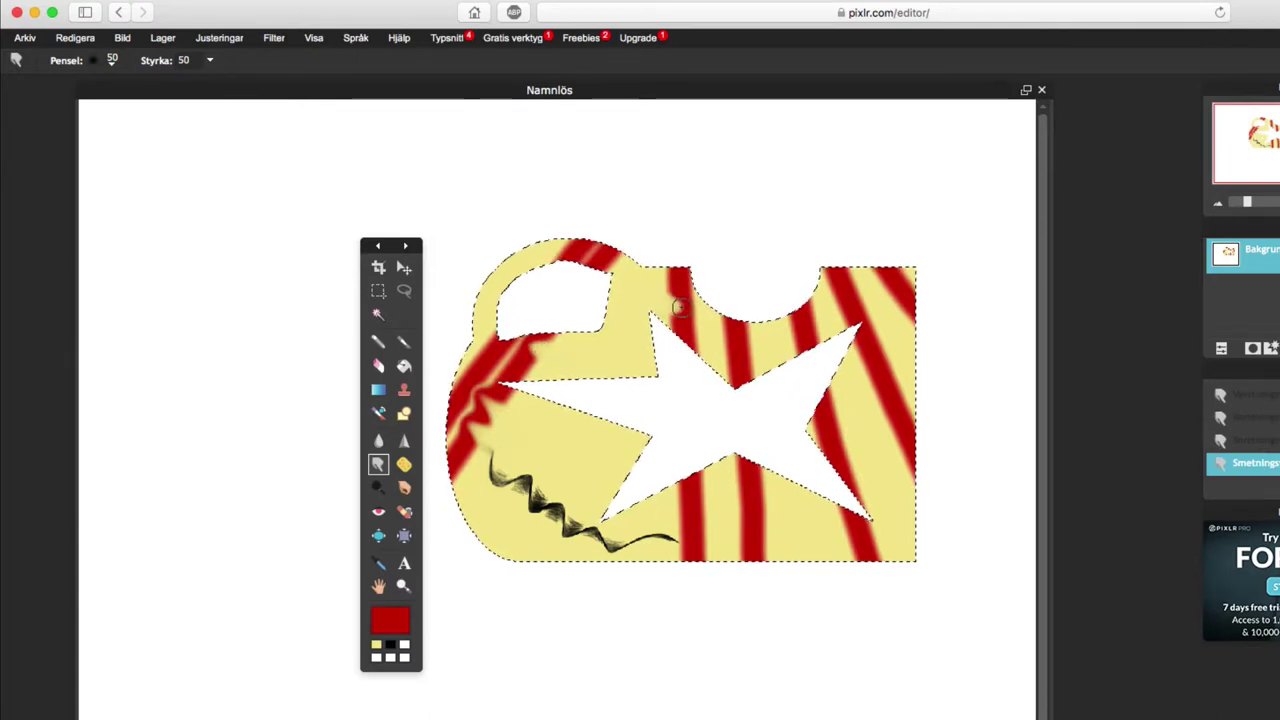
left_click_drag(759, 343, 740, 350)
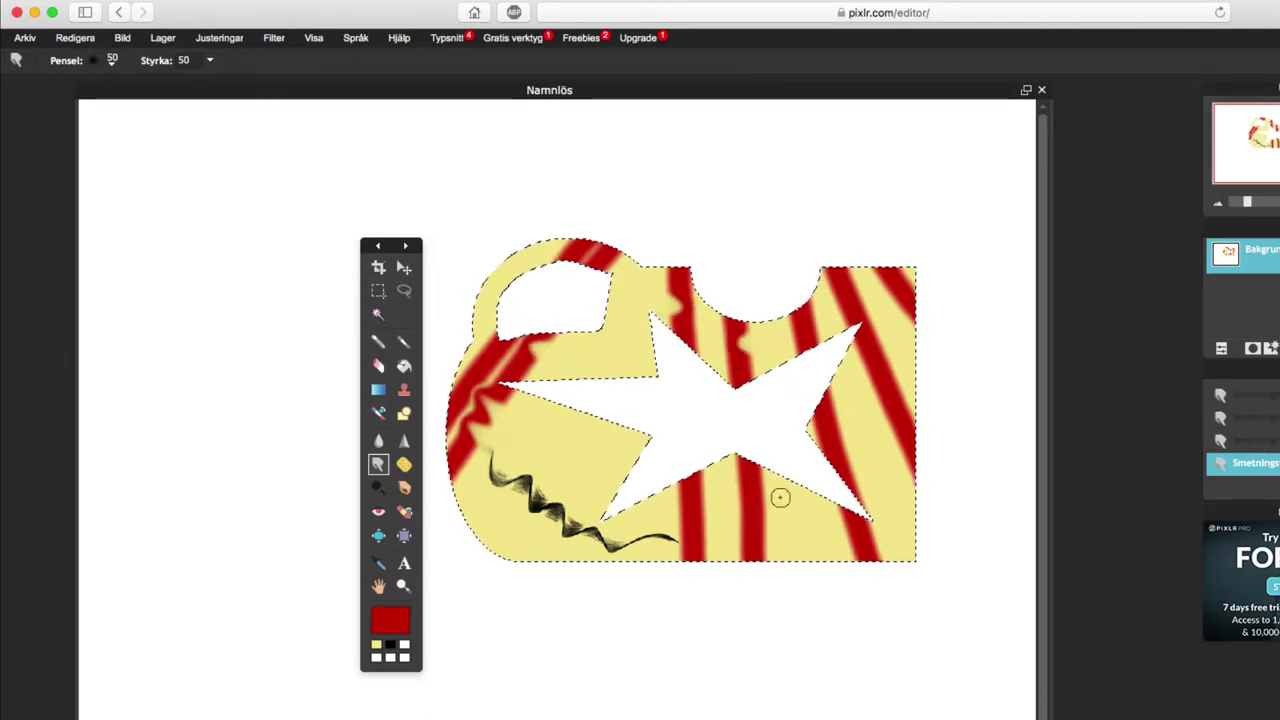
left_click_drag(777, 497, 722, 502)
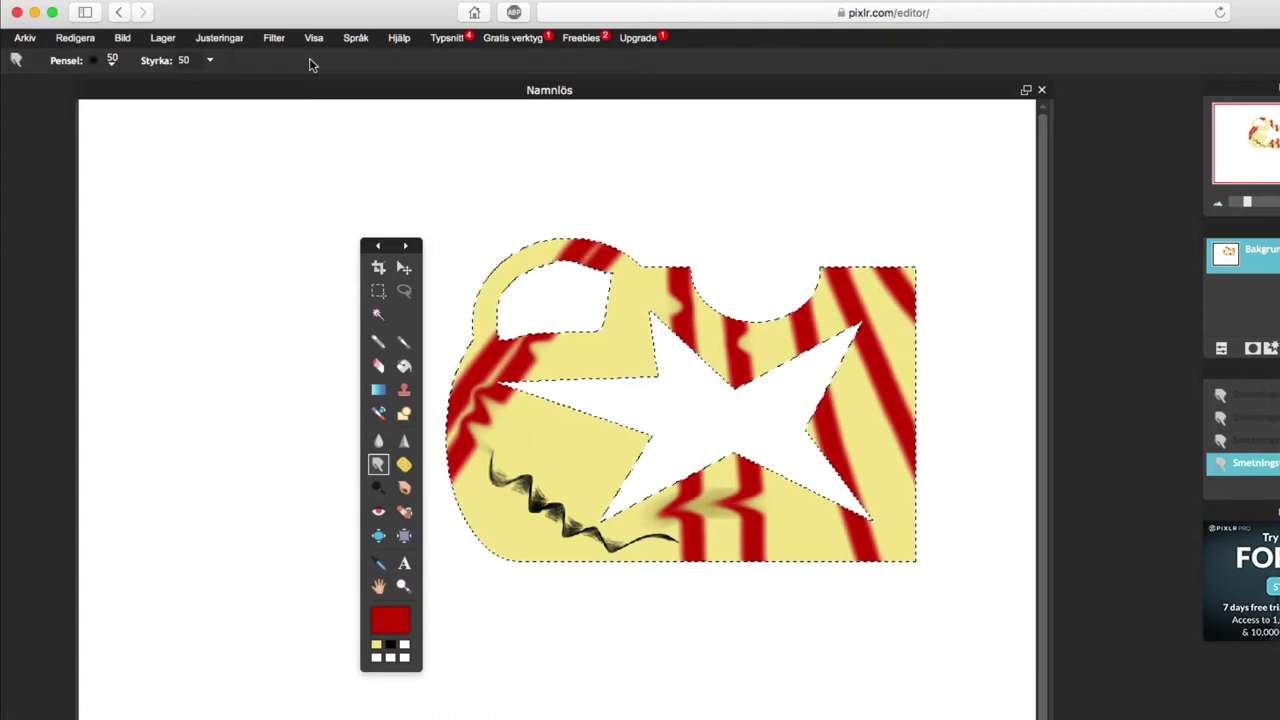
left_click(272, 40)
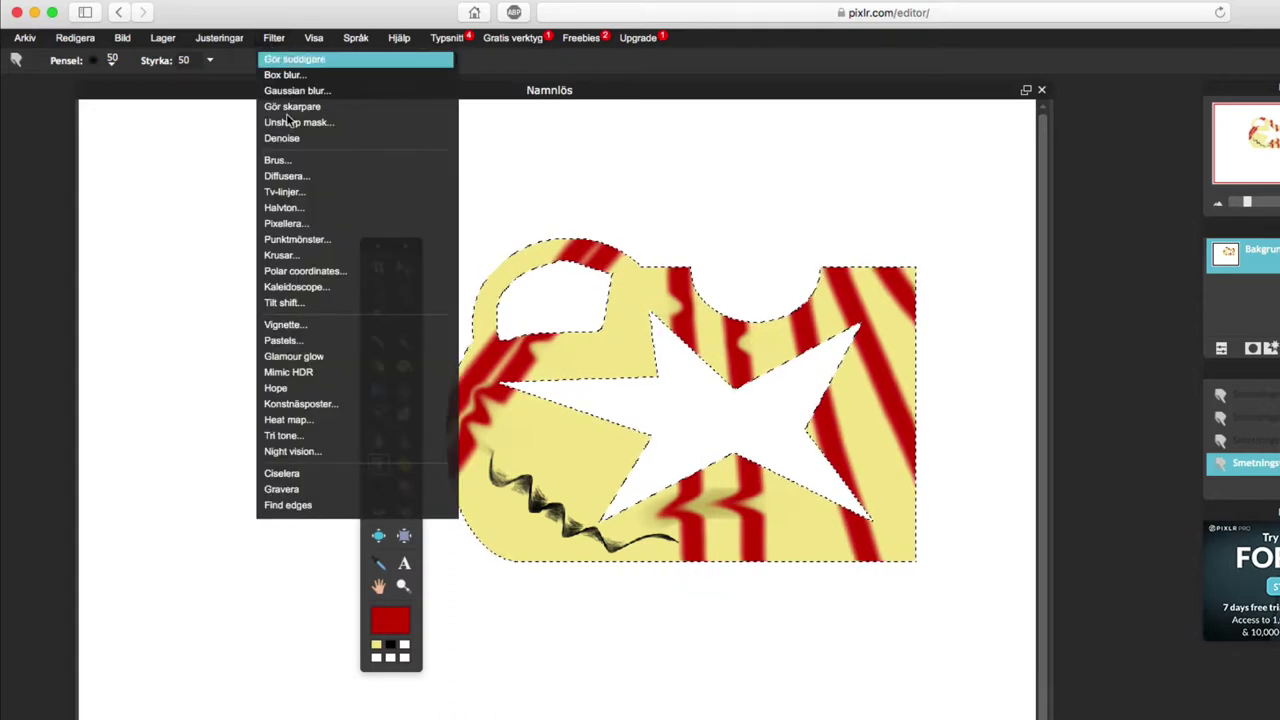
left_click(276, 40)
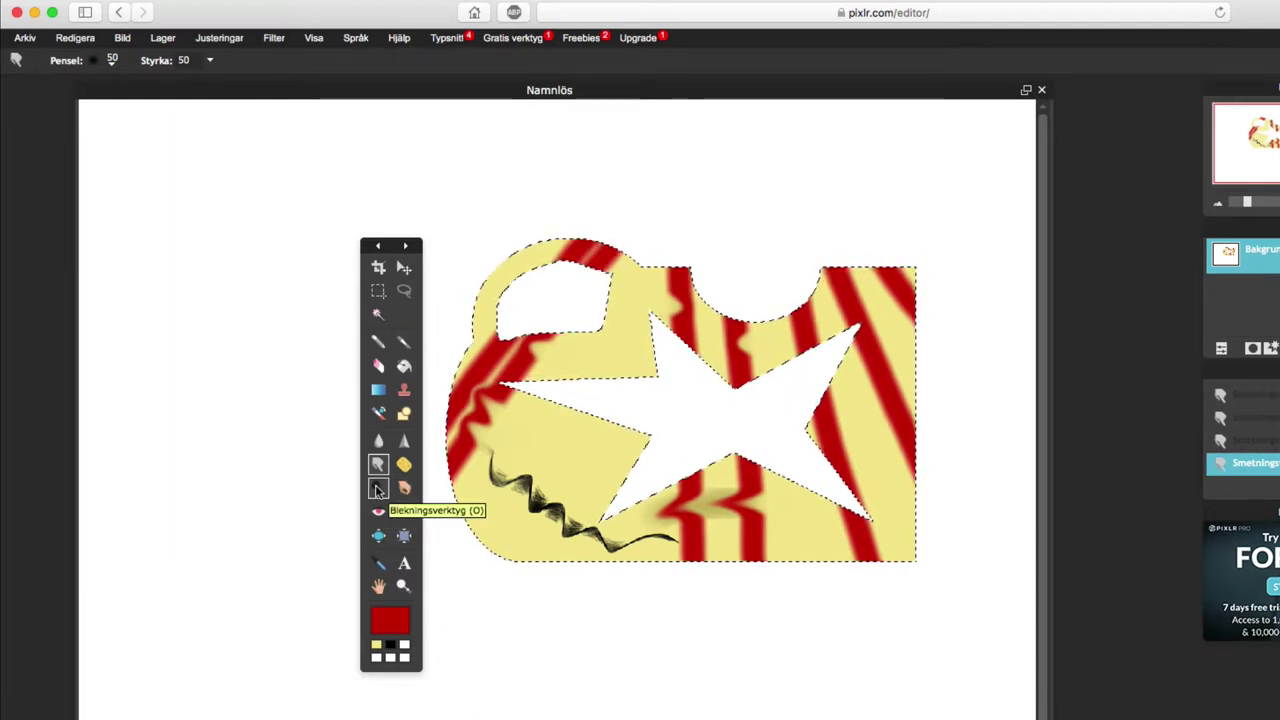
- Lighten one spot on the left red stripes with the Dodge tool and darken another just above it with the Burn tool
left_click(378, 489)
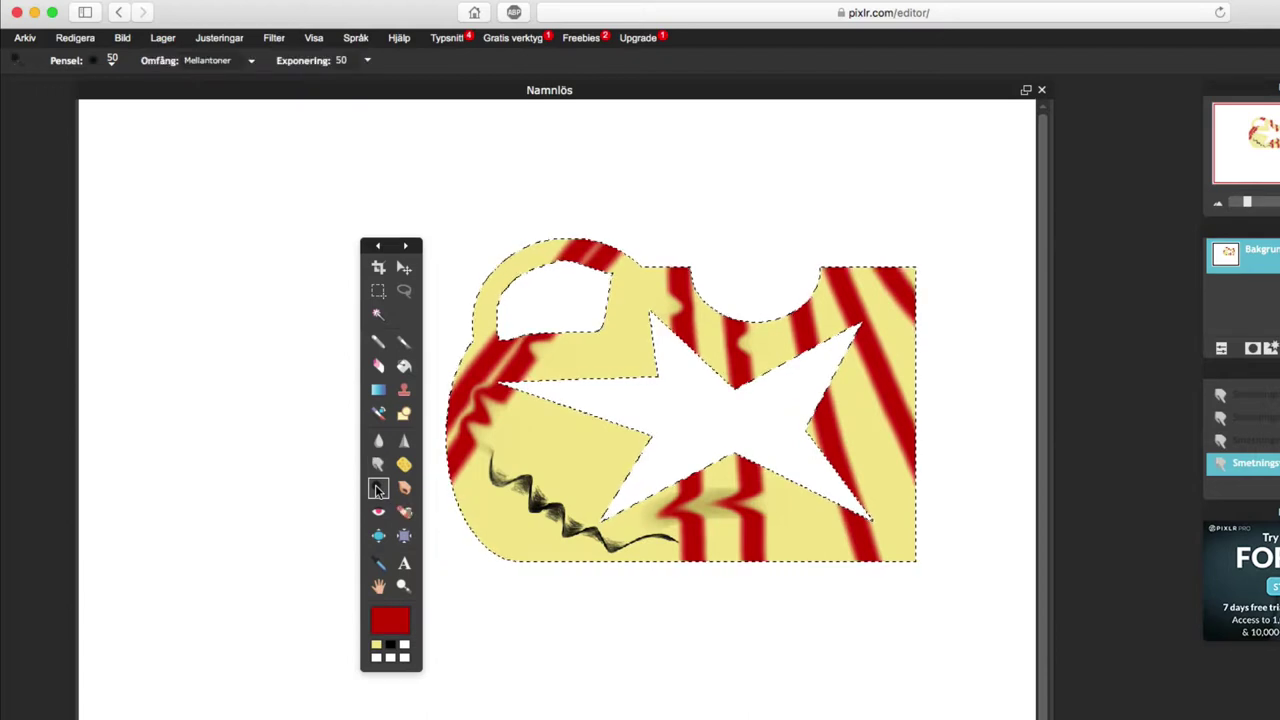
left_click(488, 393)
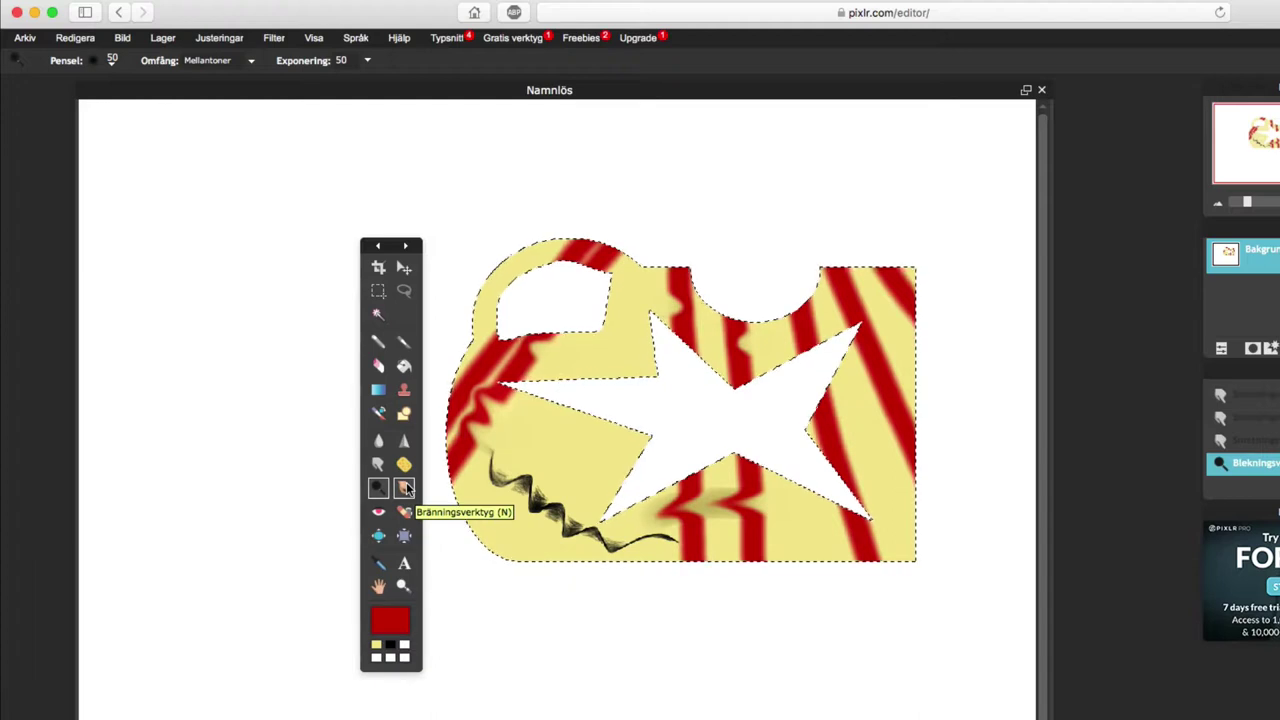
left_click(405, 488)
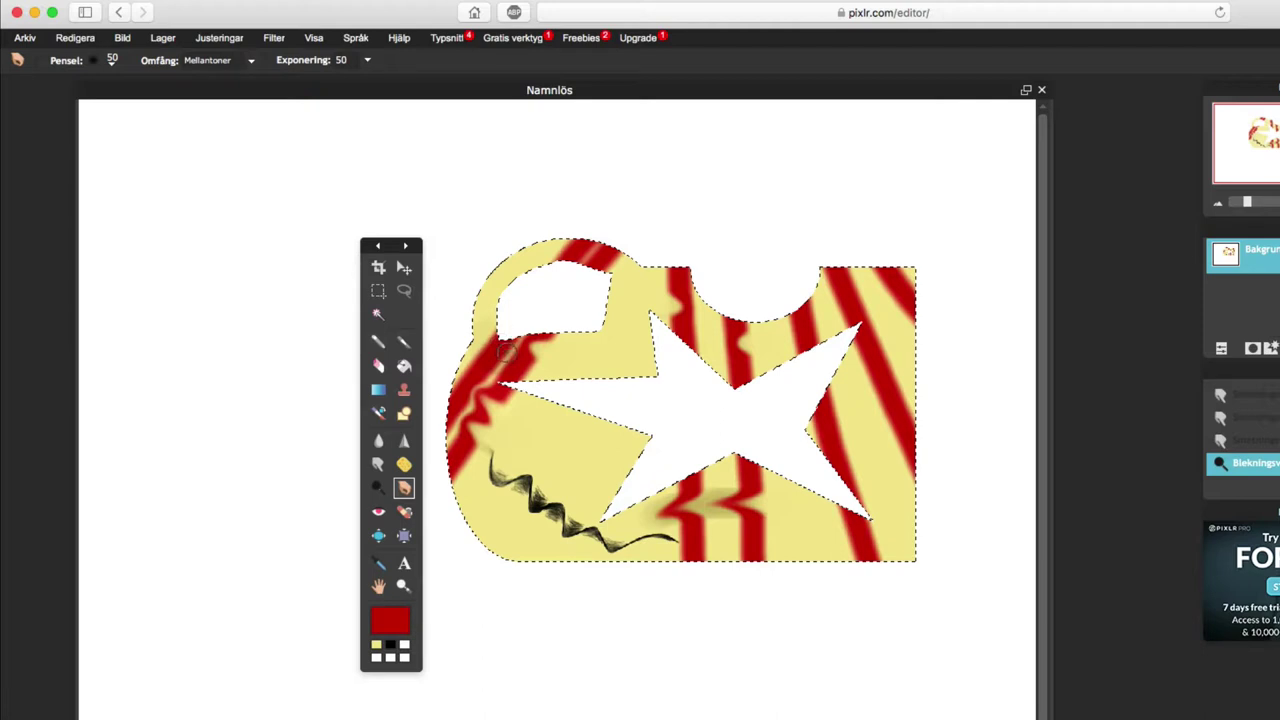
left_click(500, 353)
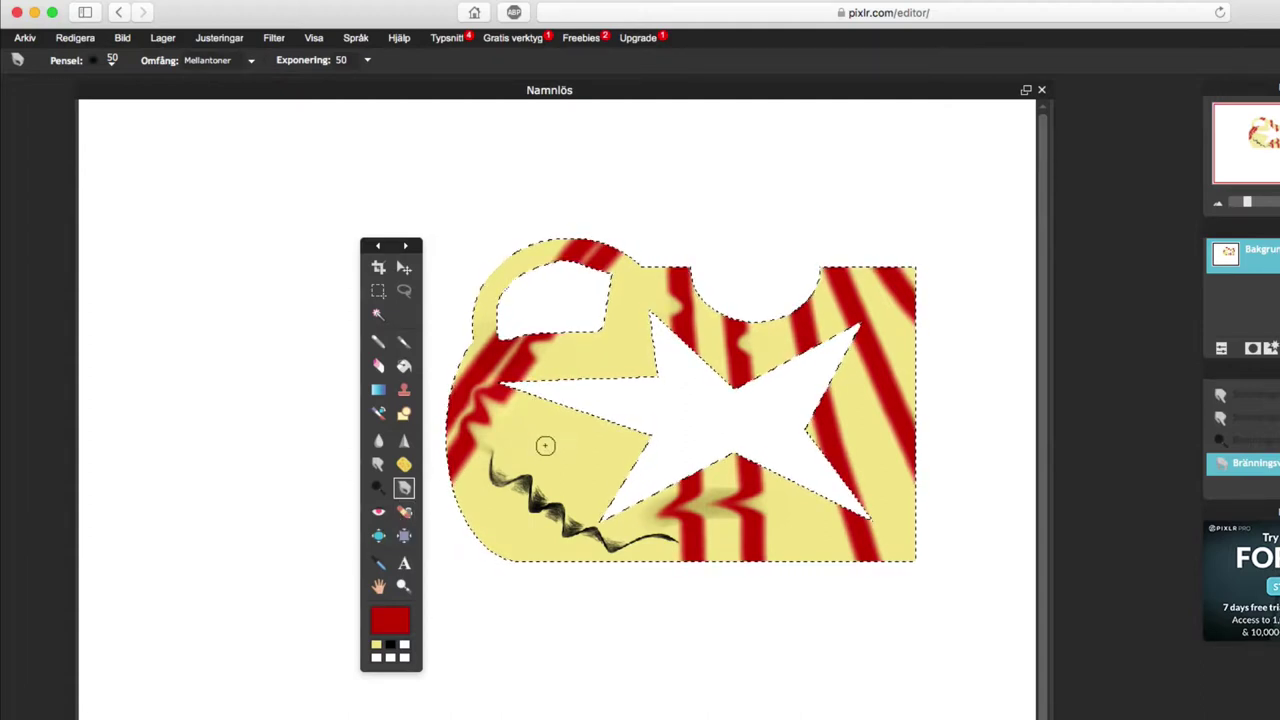
- Enlarge the upper end of the black pencil line with repeated Bloat applications at size 150 and strength 50, and activate the Pinch tool
left_click(378, 537)
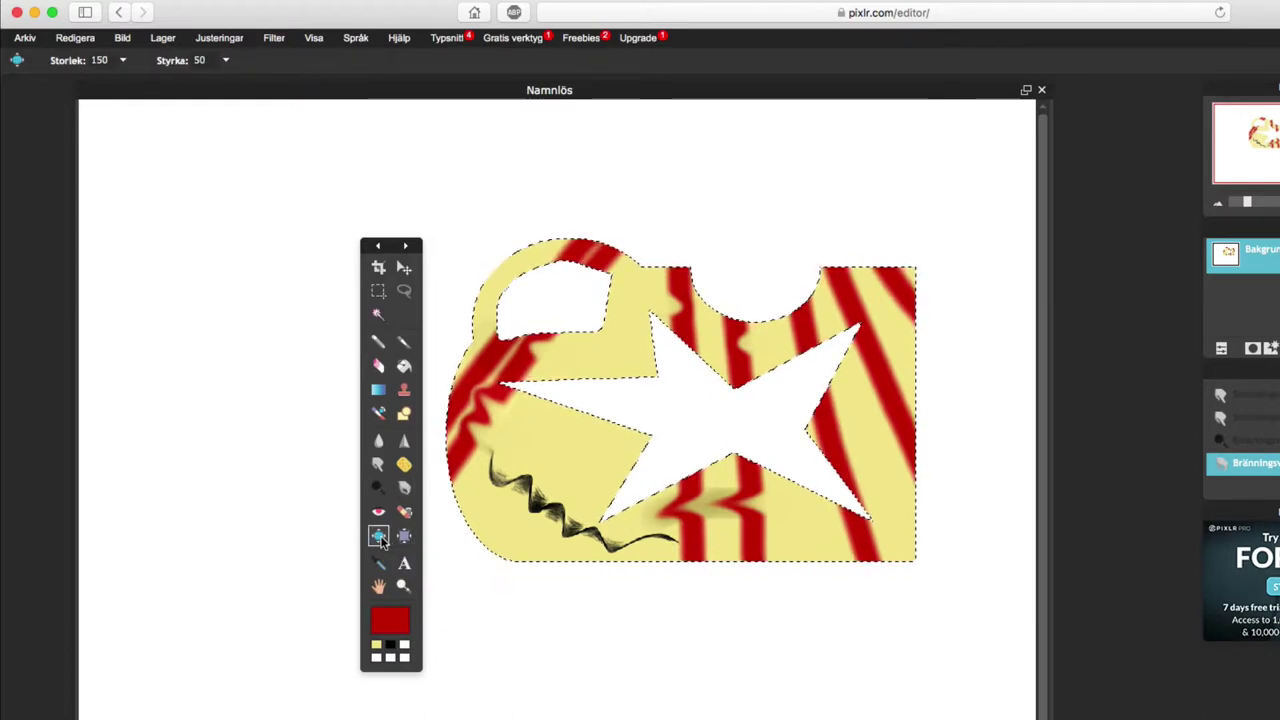
left_click(485, 482)
left_click(494, 474)
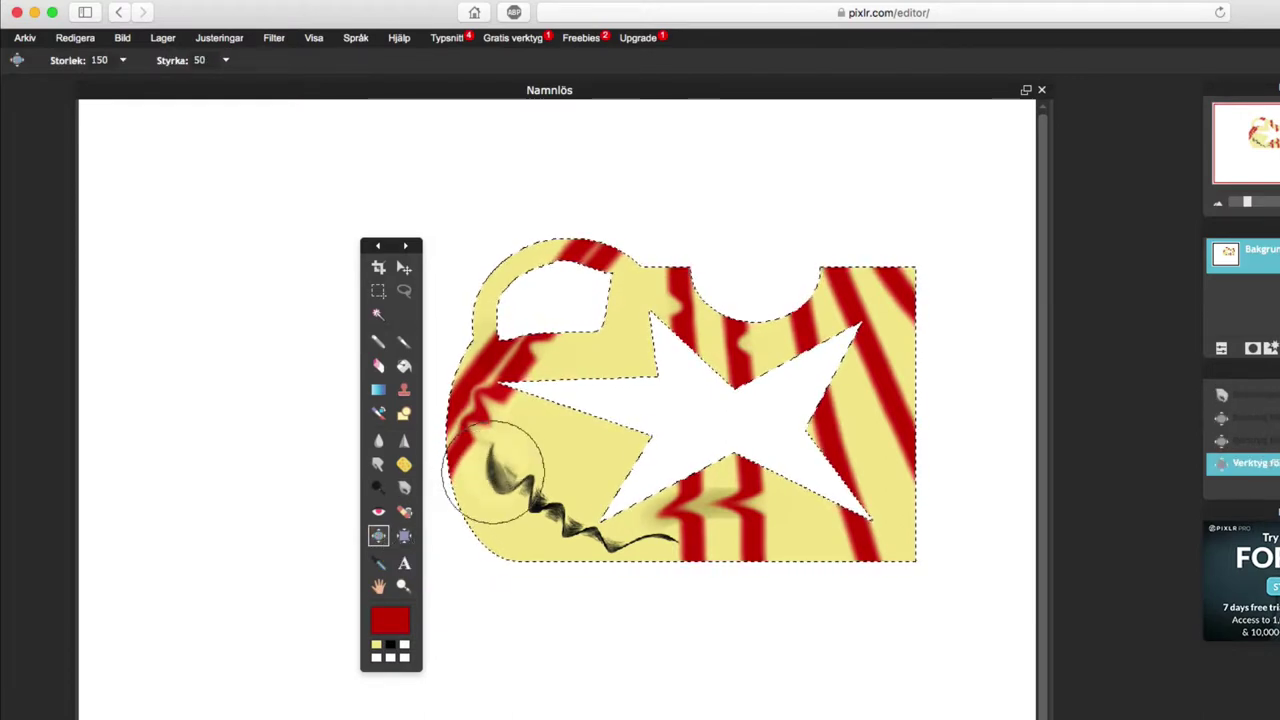
left_click(494, 480)
left_click(404, 535)
- Invert the selection and paint a black shadow with the soft 150 brush along the shape's upper-right, right and bottom edges
left_click(80, 40)
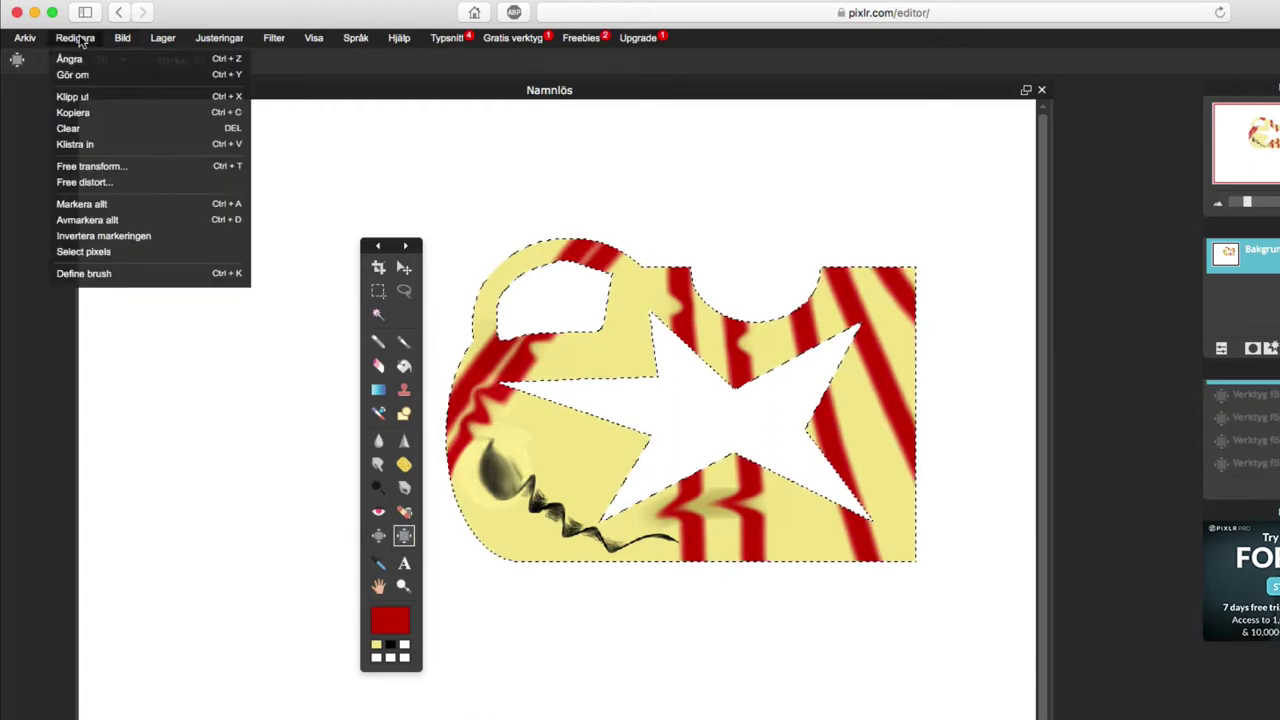
left_click(84, 243)
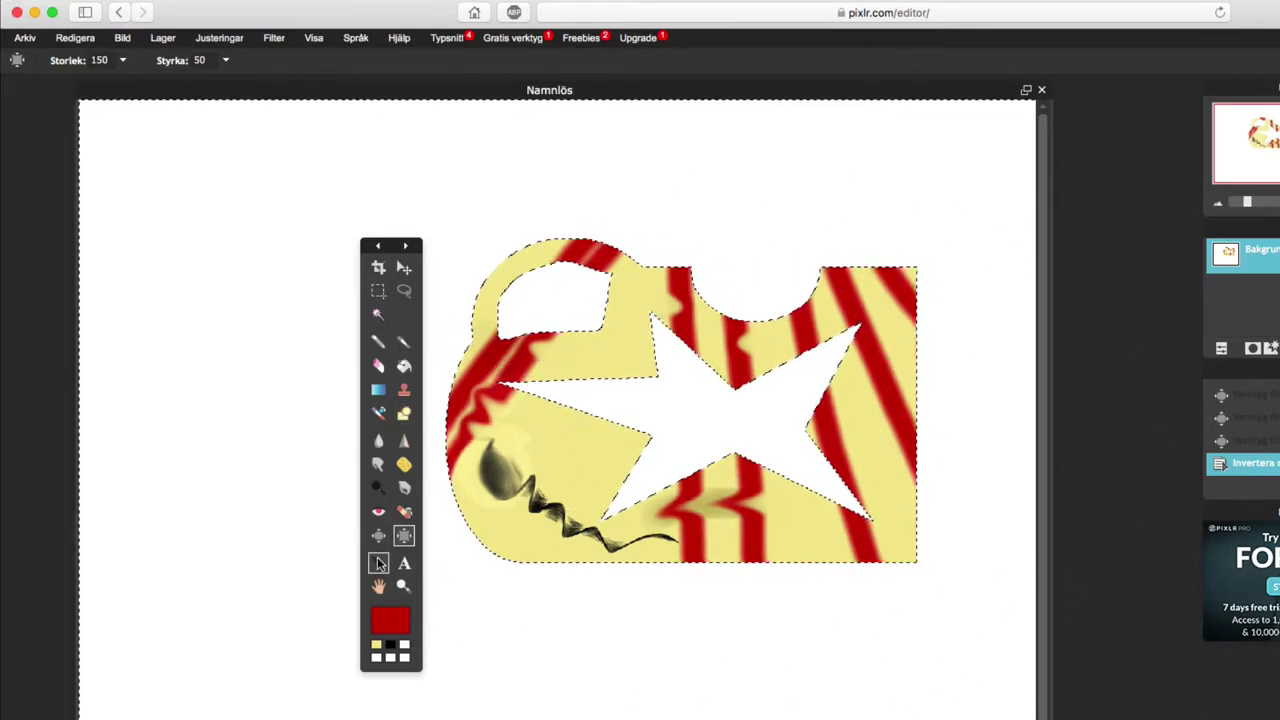
left_click(390, 645)
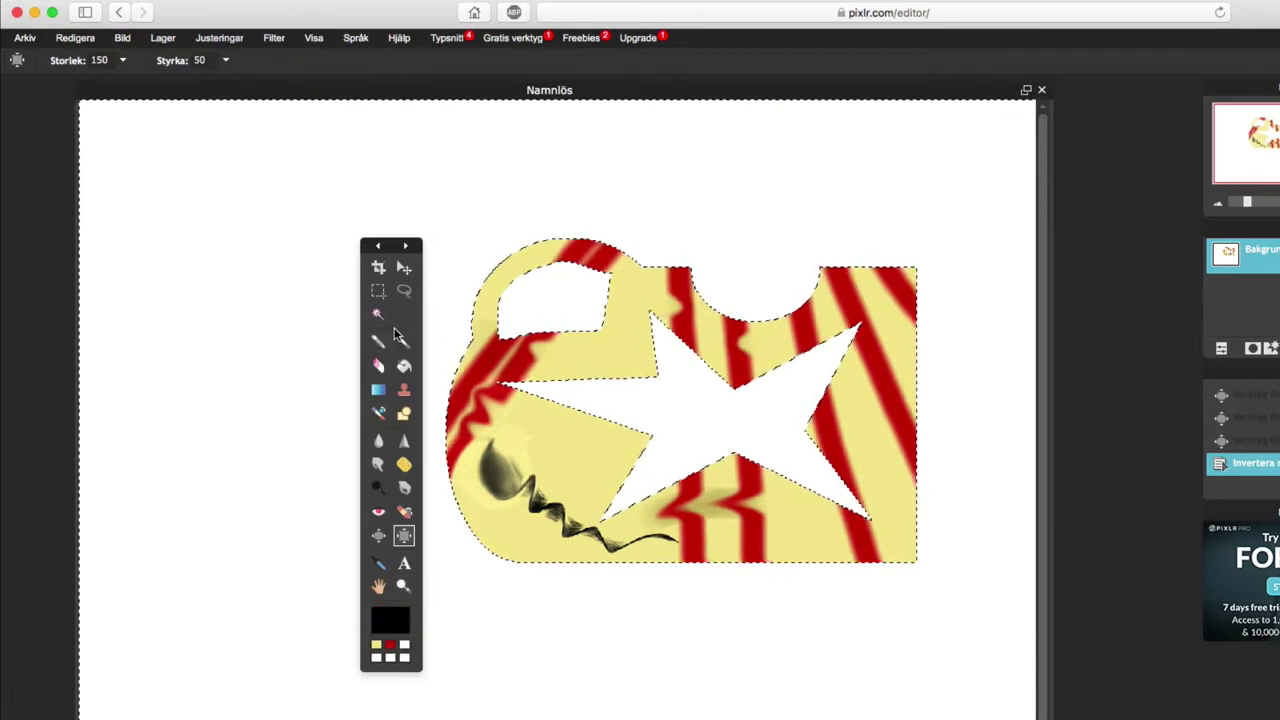
left_click(401, 339)
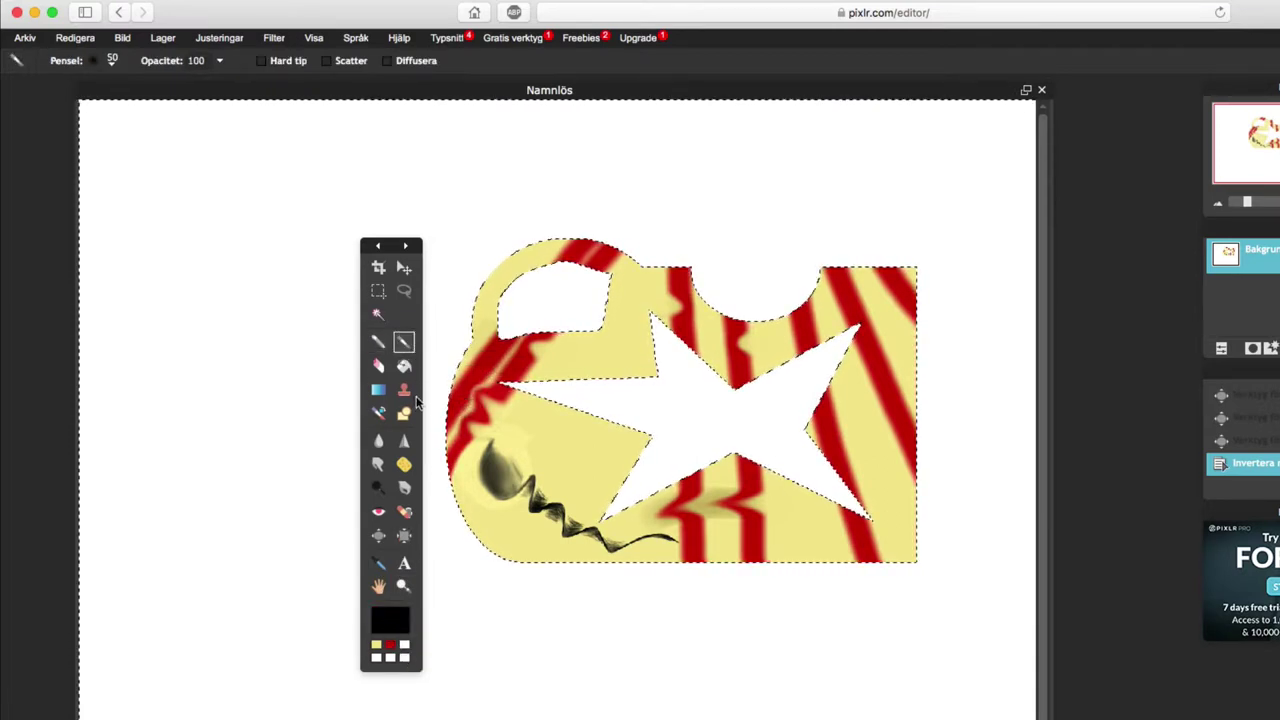
left_click(113, 60)
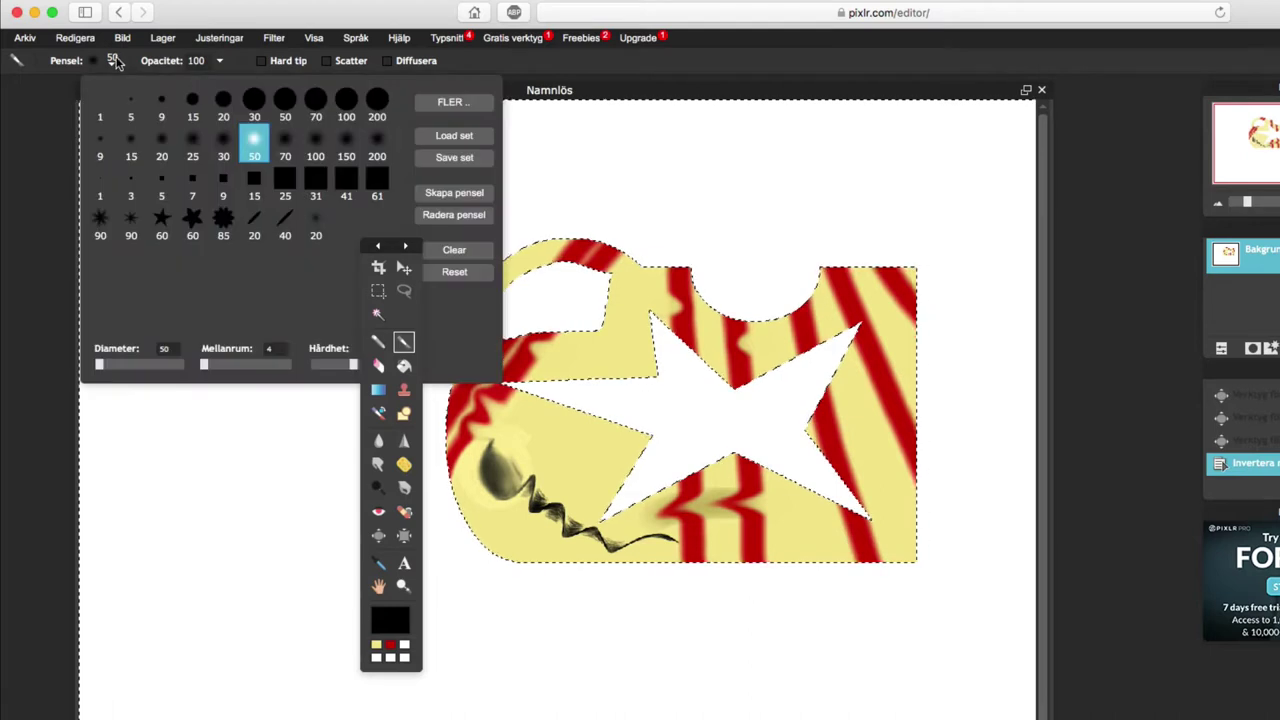
left_click(346, 147)
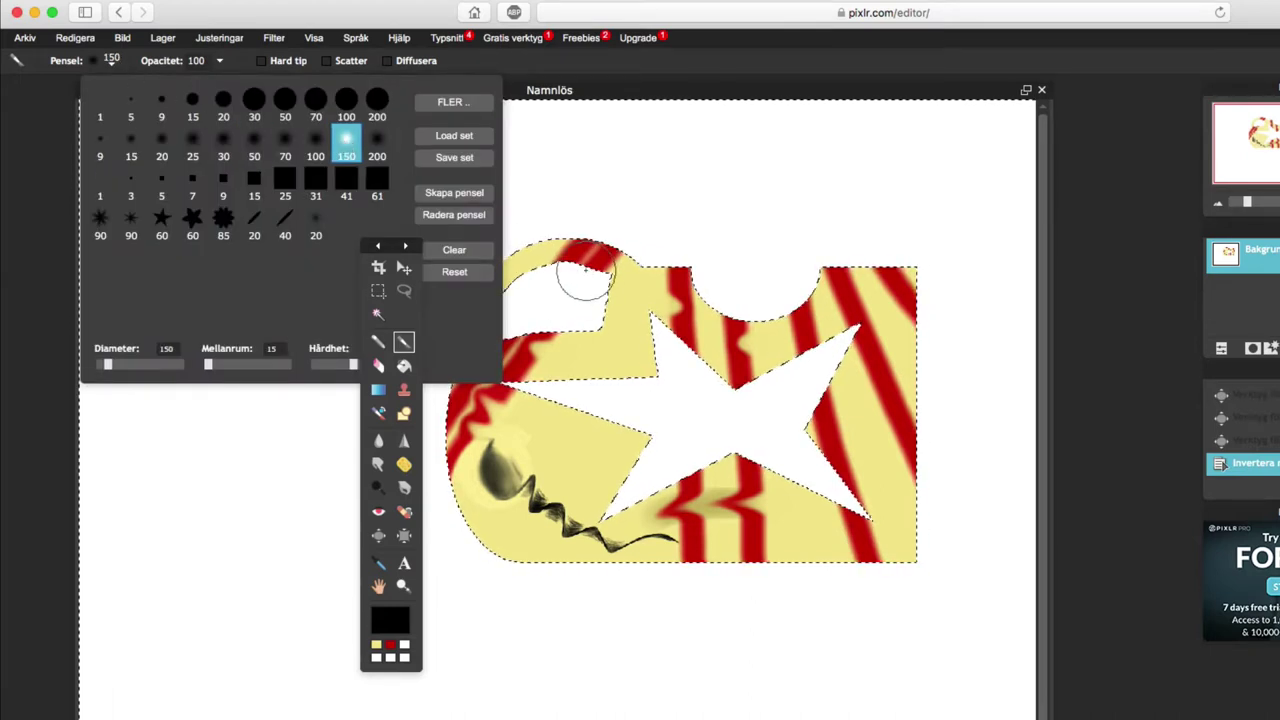
left_click_drag(848, 281, 899, 305)
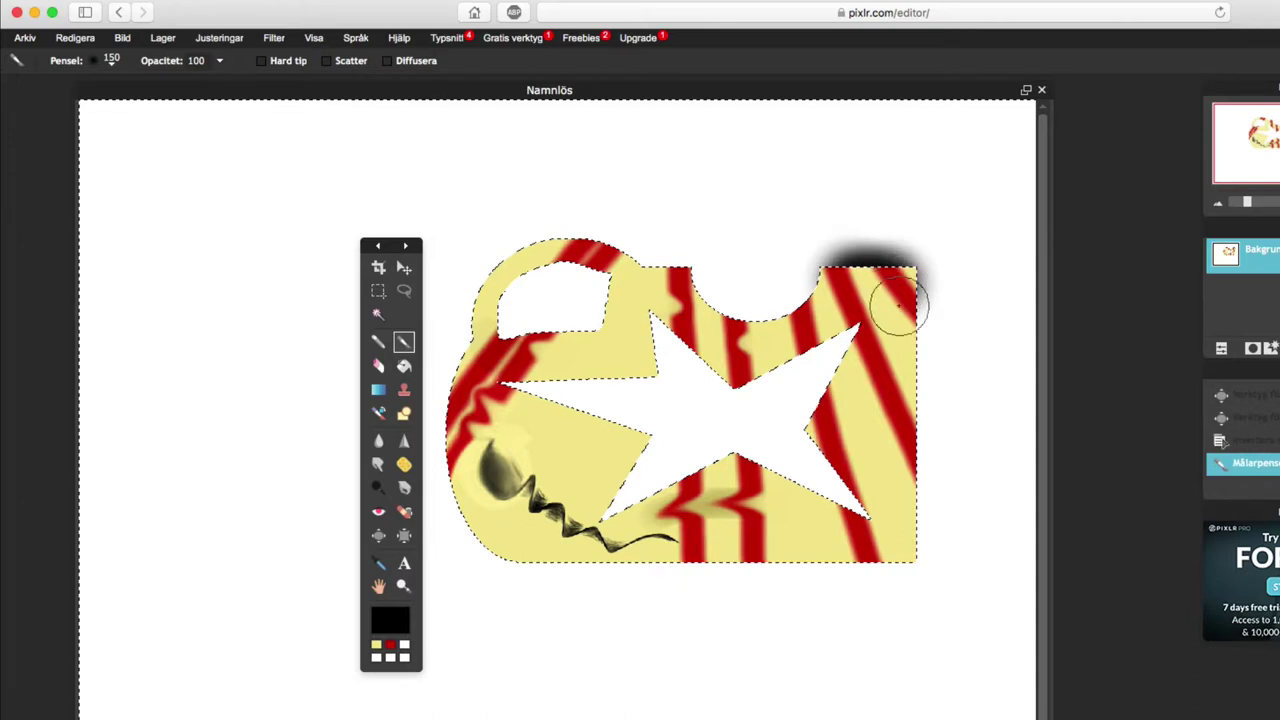
left_click(907, 553, "shift")
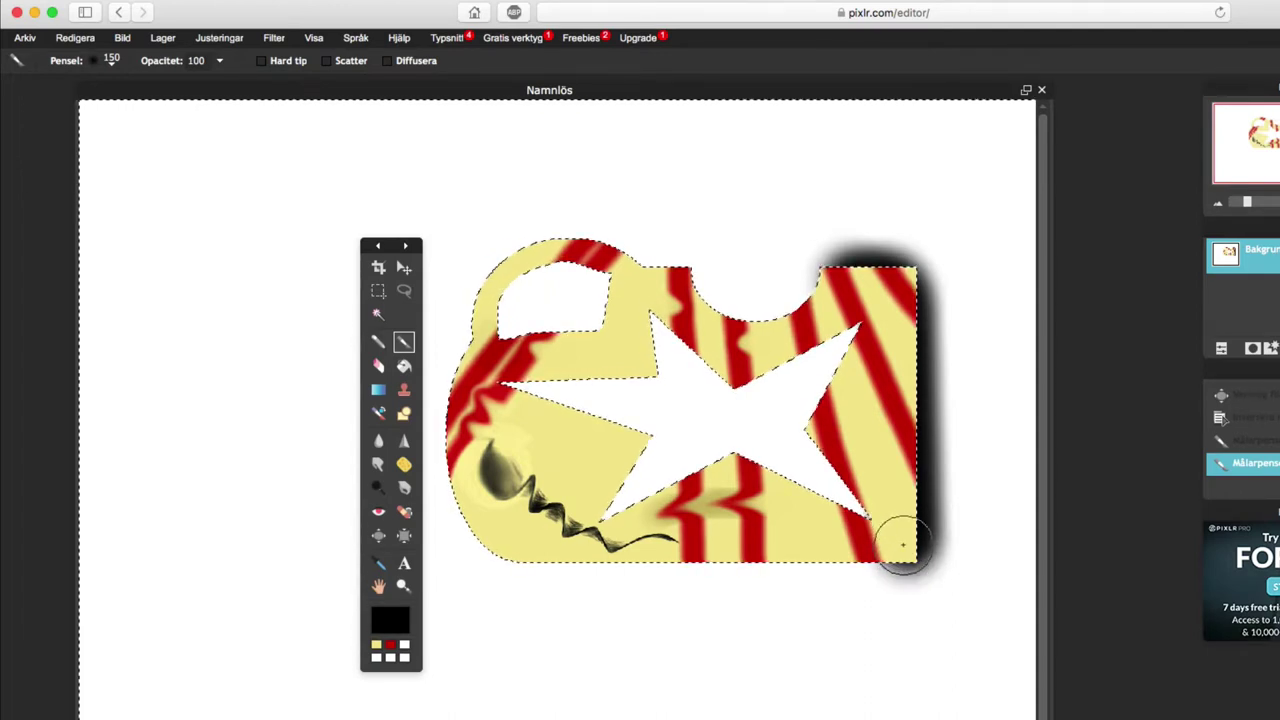
left_click(511, 549, "shift")
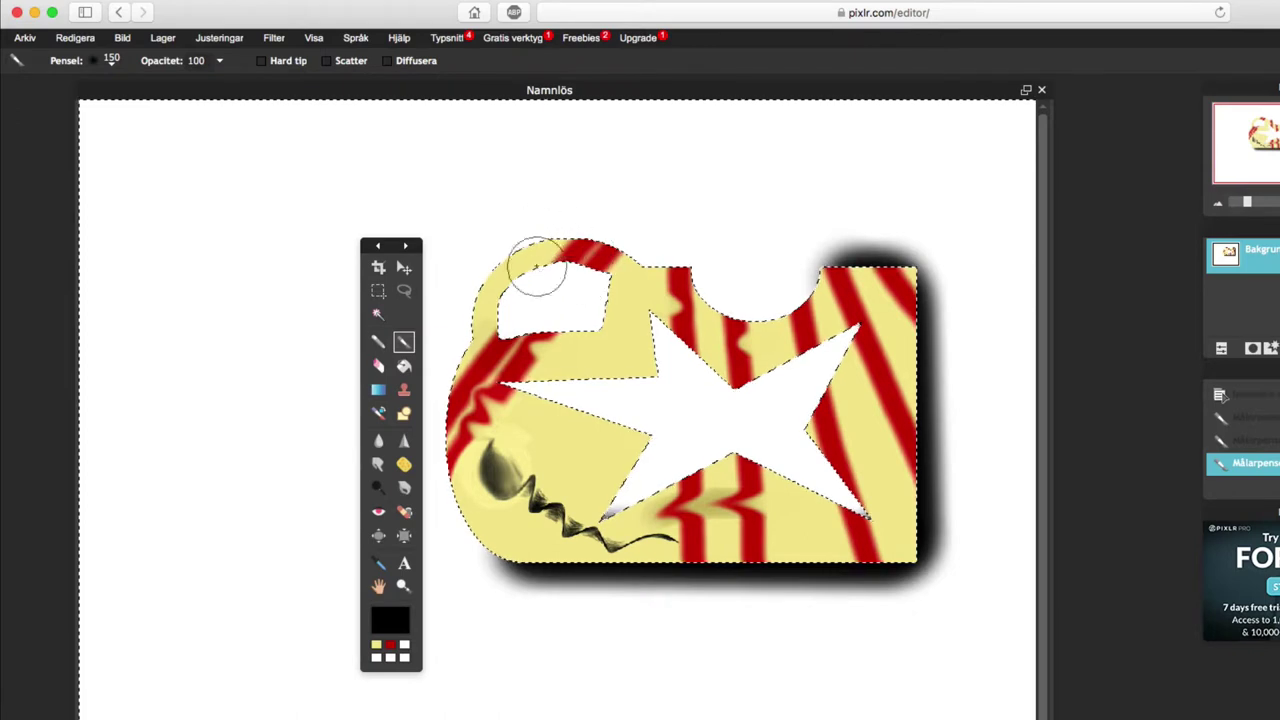
- Save the image as Namnlös.jpg on the Desktop in JPEG format with quality 80
left_click(25, 39)
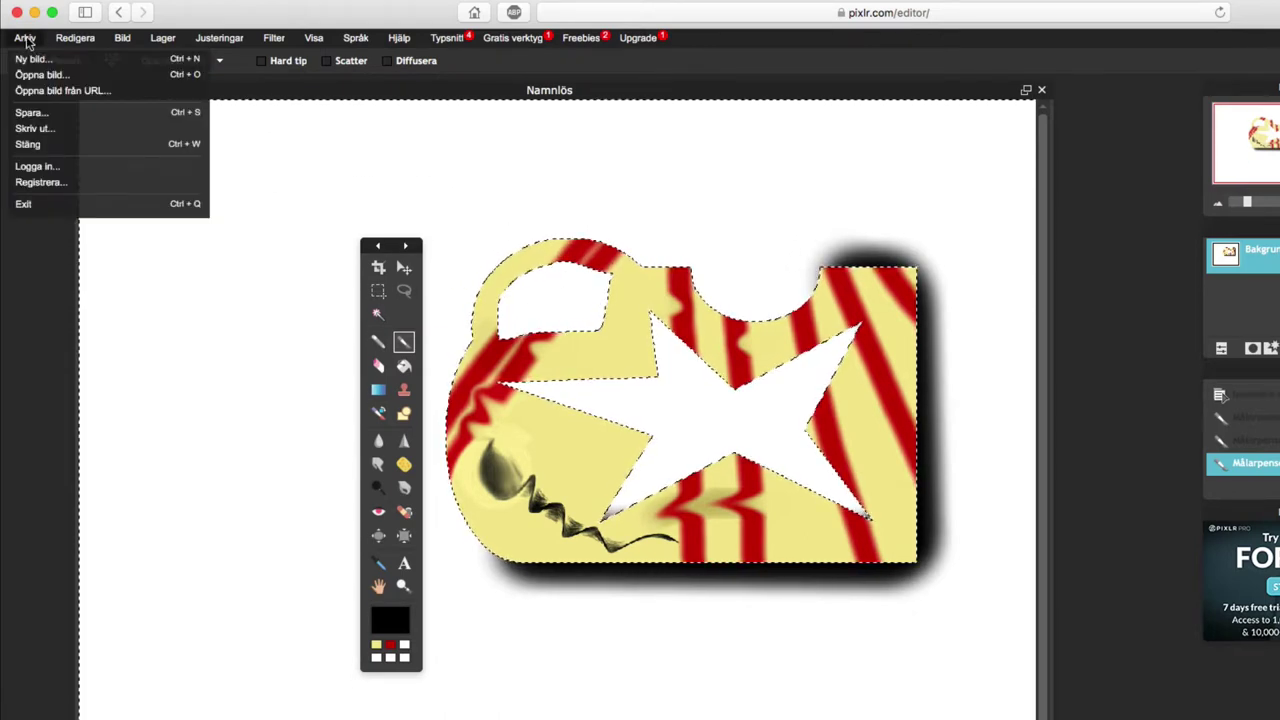
left_click(30, 113)
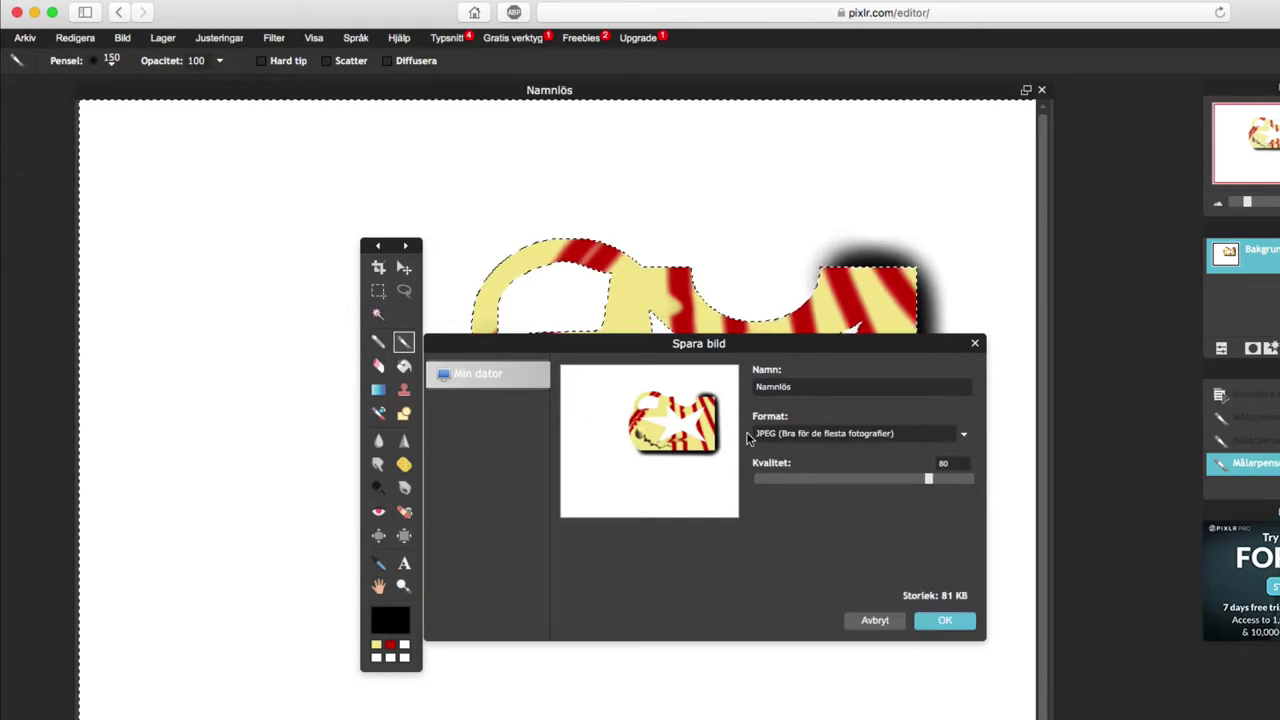
left_click(803, 437)
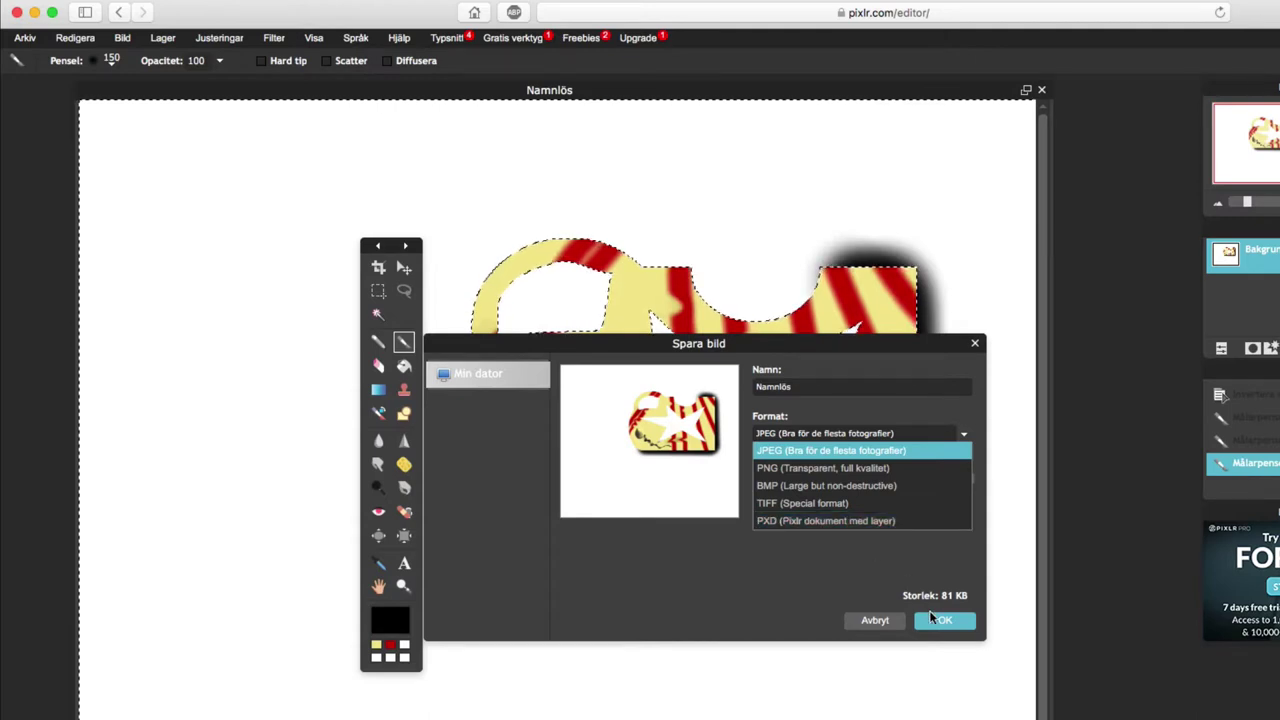
left_click(820, 434)
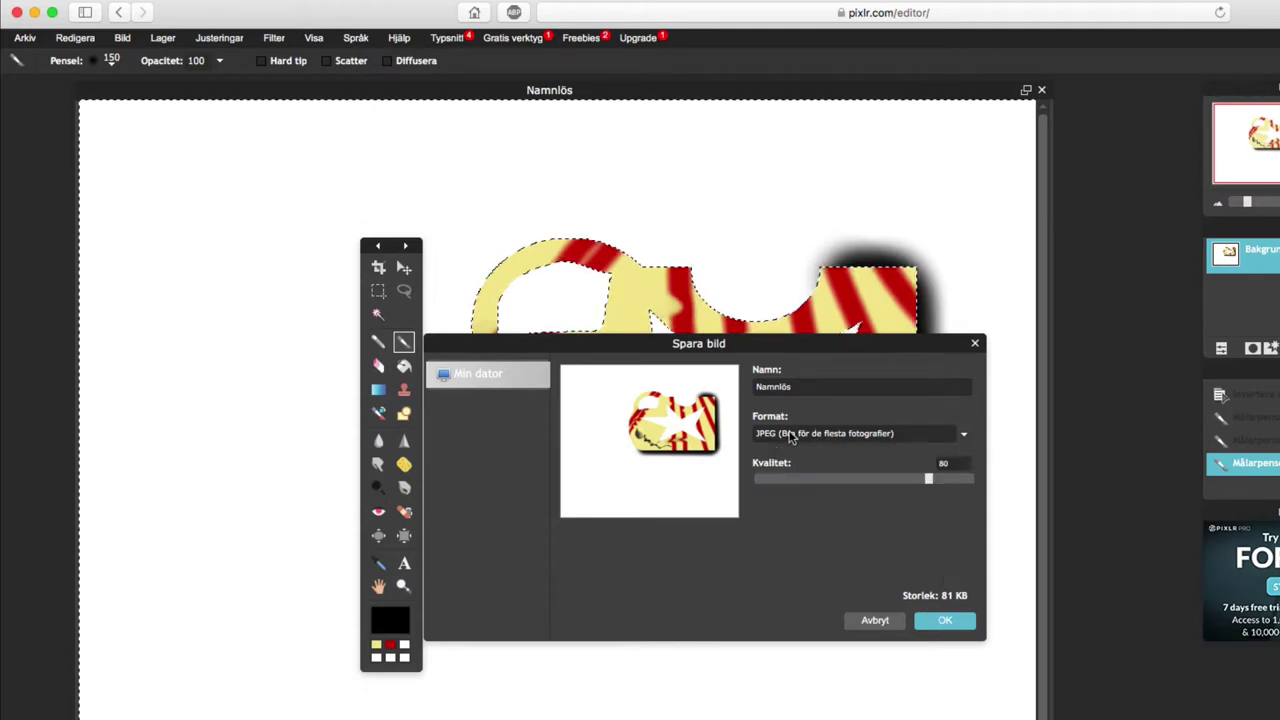
left_click(942, 620)
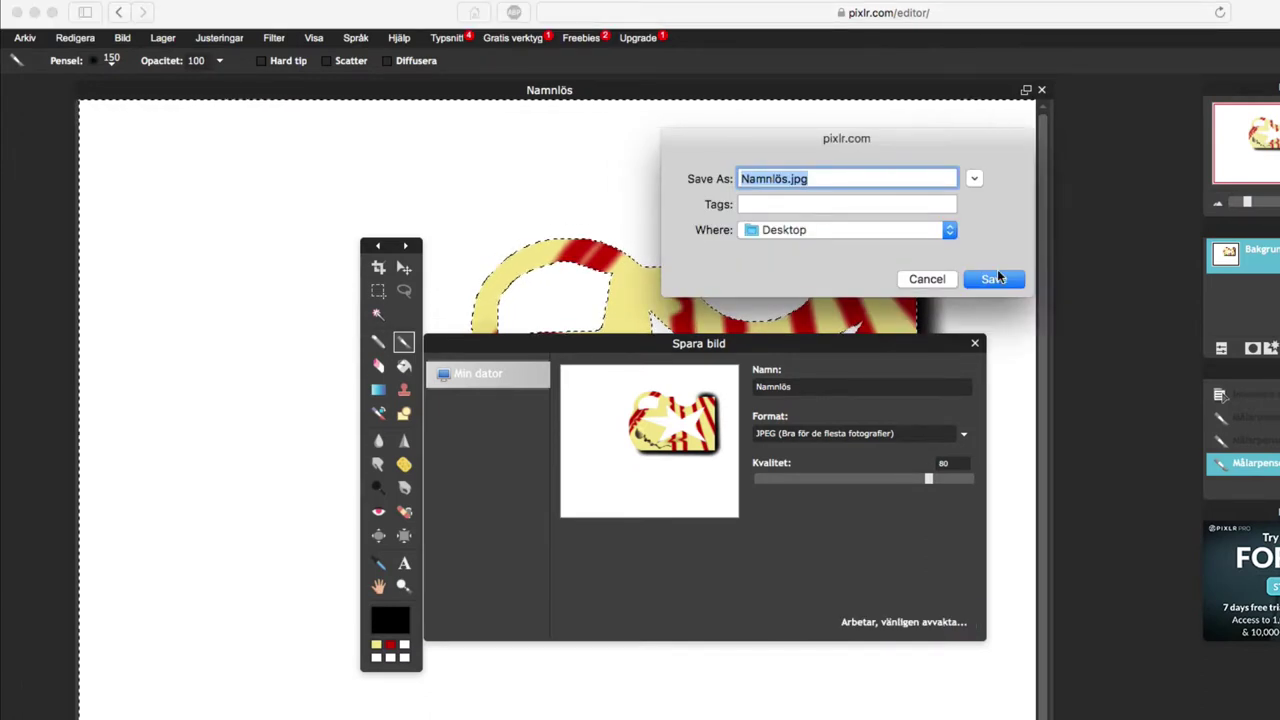
left_click(993, 279)
left_click(971, 256)
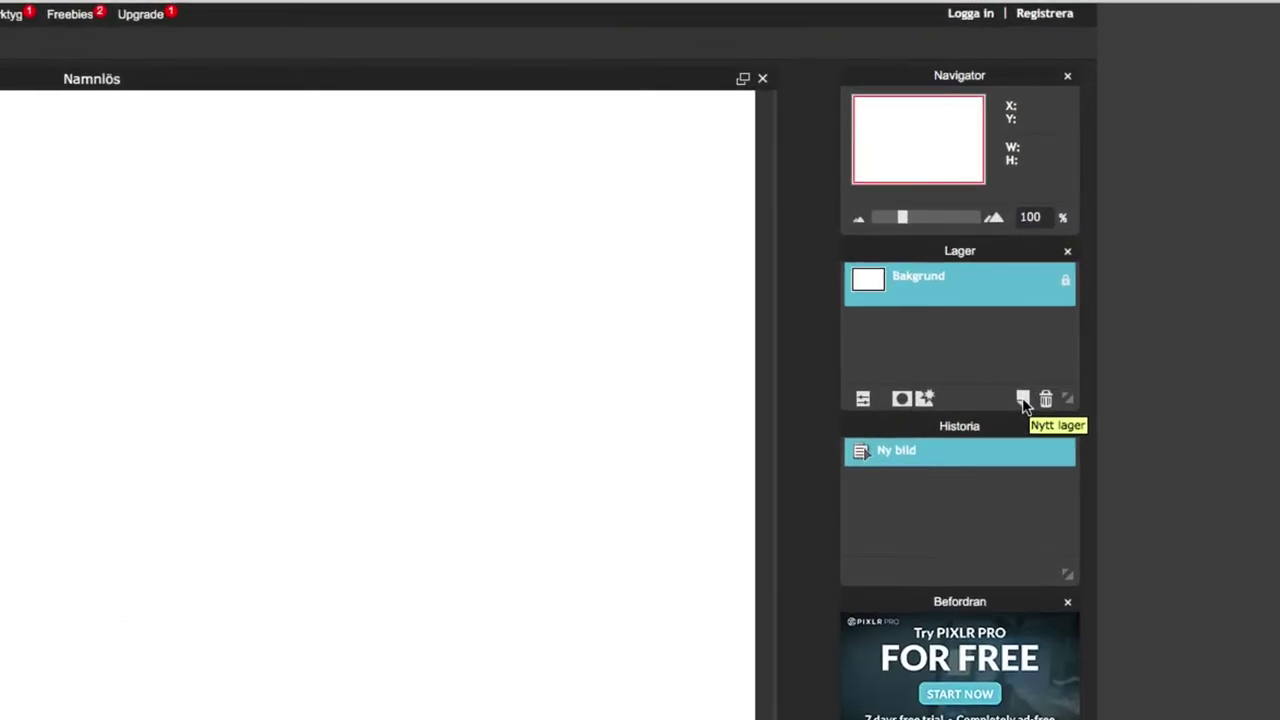
- Add two new layers above the background of the blank image and rename the lower one tskjorta
left_click(1023, 400)
left_click(1023, 400)
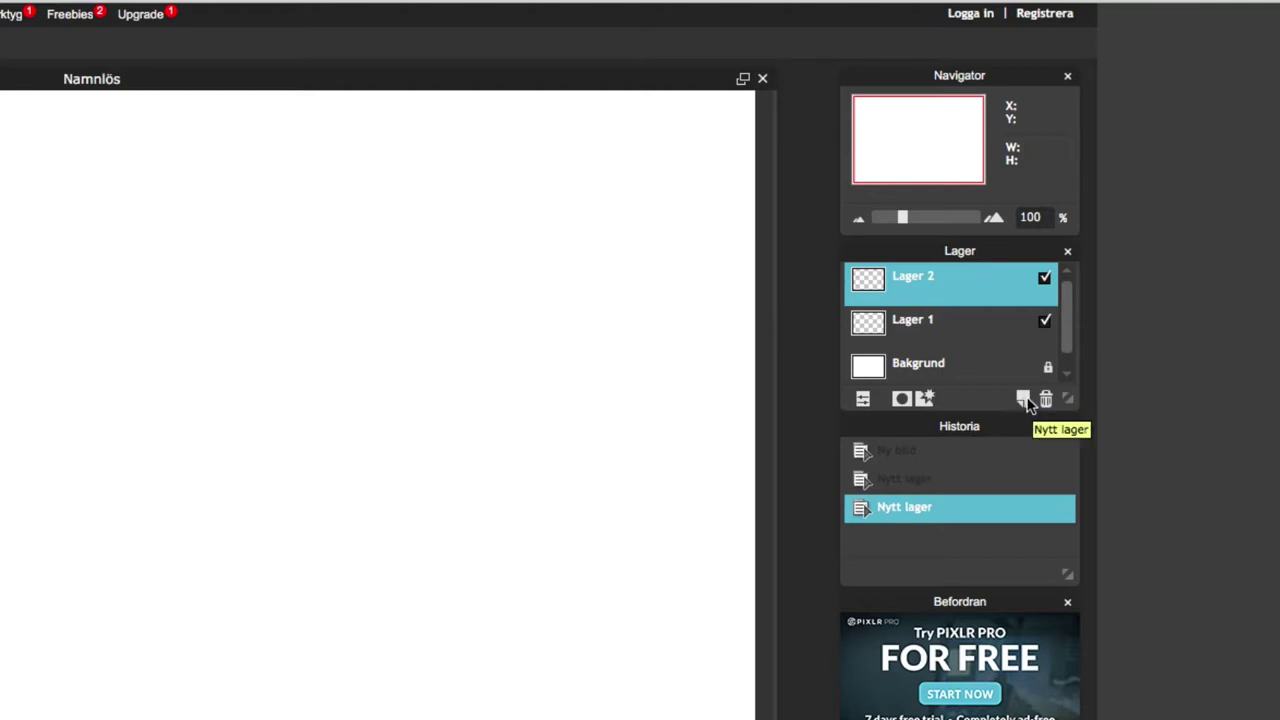
double_click(914, 326)
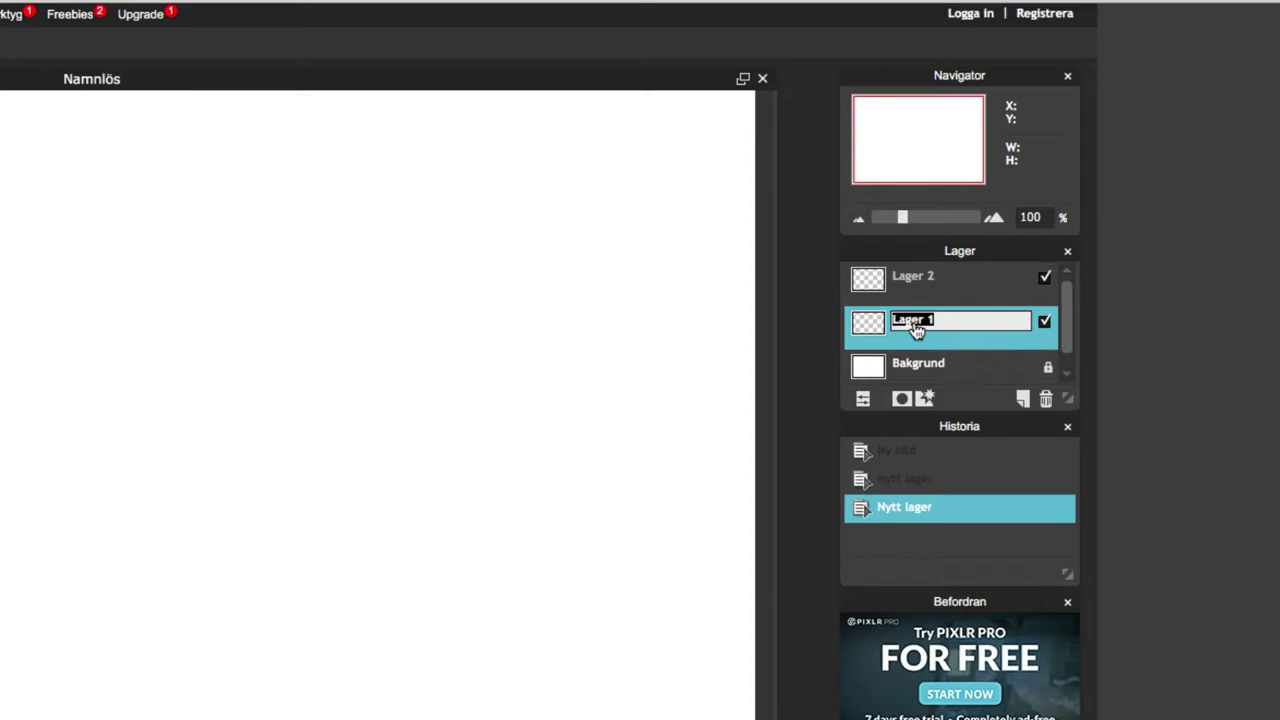
type("tsko")
key("BackSpace")
key("BackSpace")
type("kjorta")
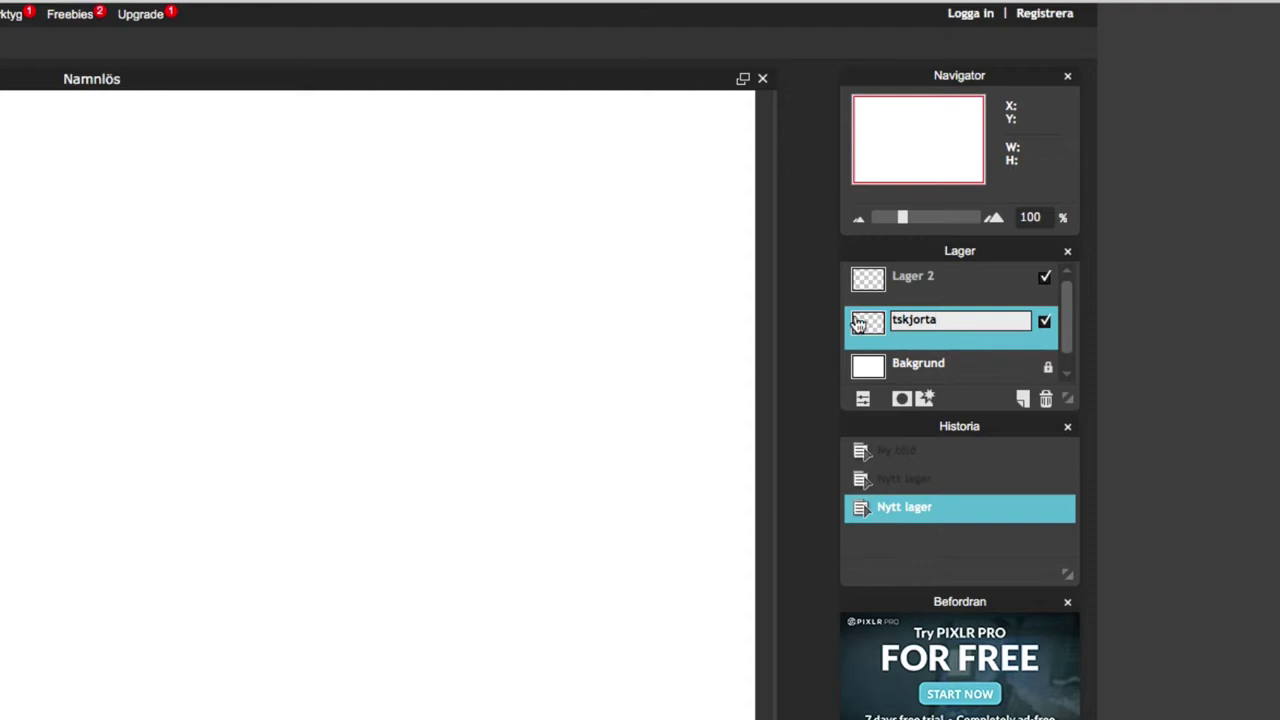
- Draw a closed long-sleeved shirt outline on the tskjorta layer with the black Sketchy pencil at size 1
left_click(940, 345)
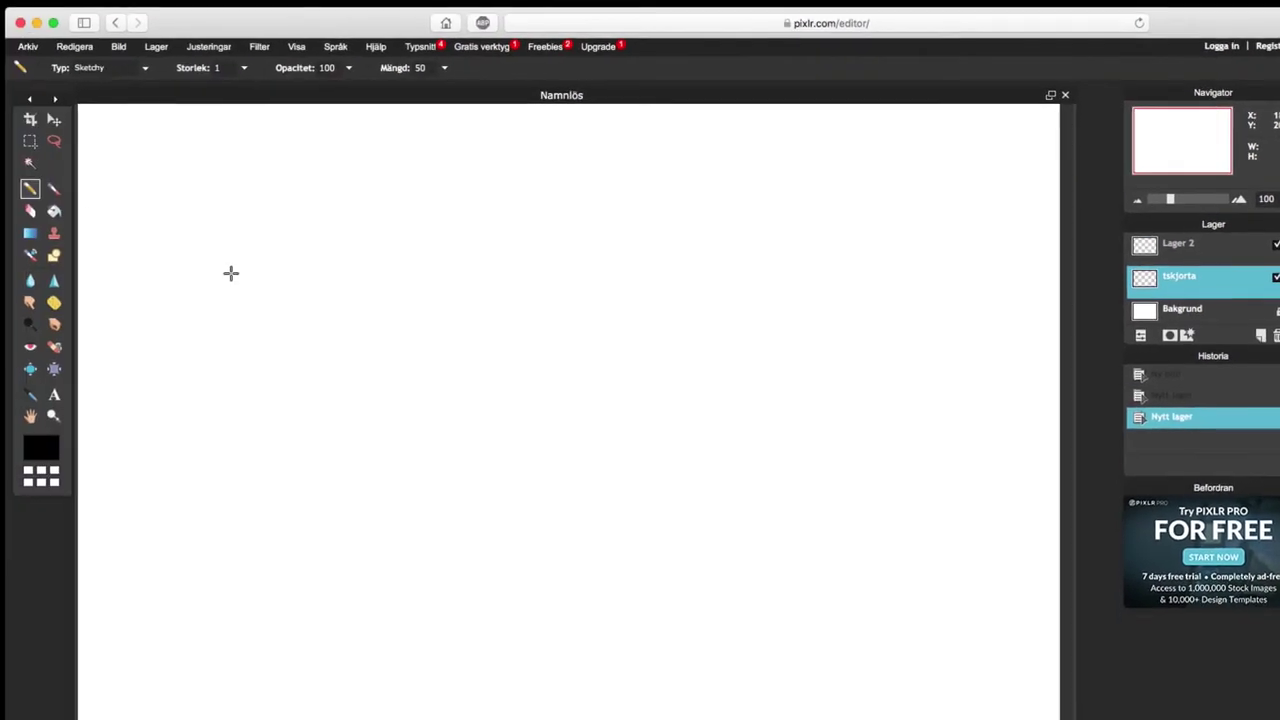
mouse_move(226, 308)
left_mouse_down()
mouse_move(367, 186)
mouse_move(454, 194)
left_mouse_up()
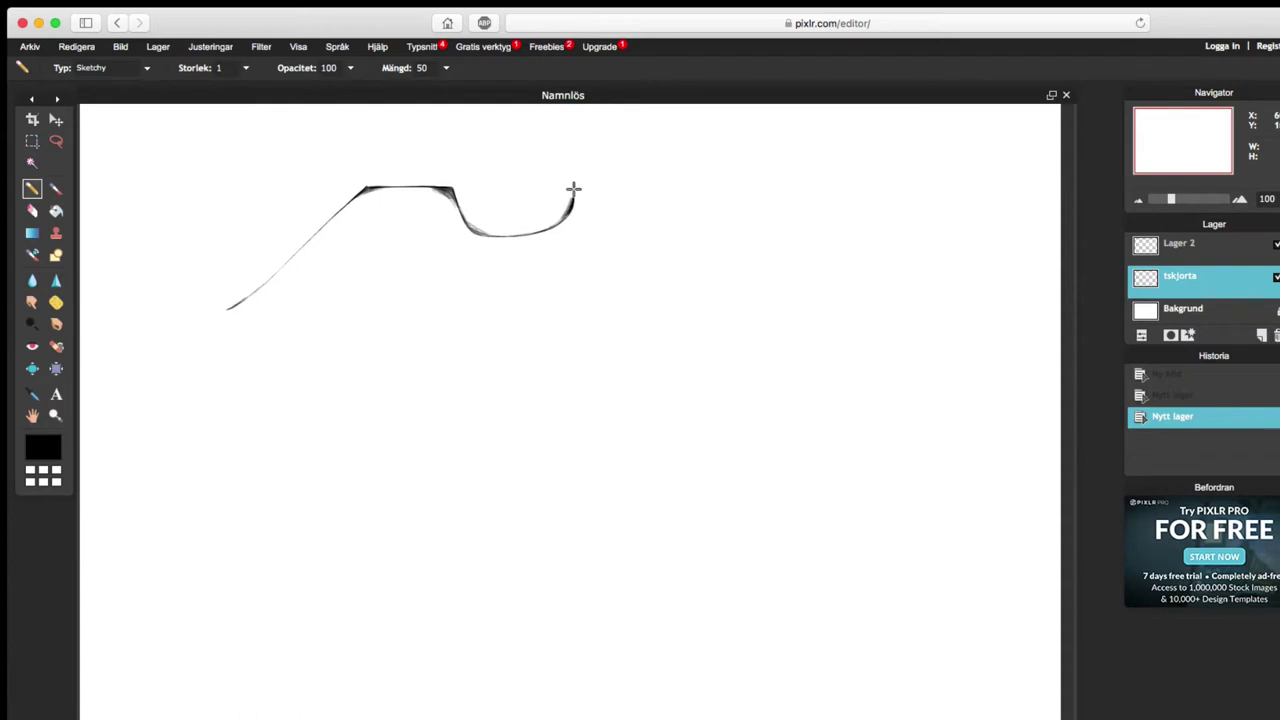
mouse_move(573, 188)
left_mouse_down()
mouse_move(672, 191)
mouse_move(863, 333)
mouse_move(734, 380)
mouse_move(636, 294)
mouse_move(702, 541)
mouse_move(341, 520)
mouse_move(410, 362)
mouse_move(421, 290)
mouse_move(261, 360)
mouse_move(226, 314)
left_mouse_up()
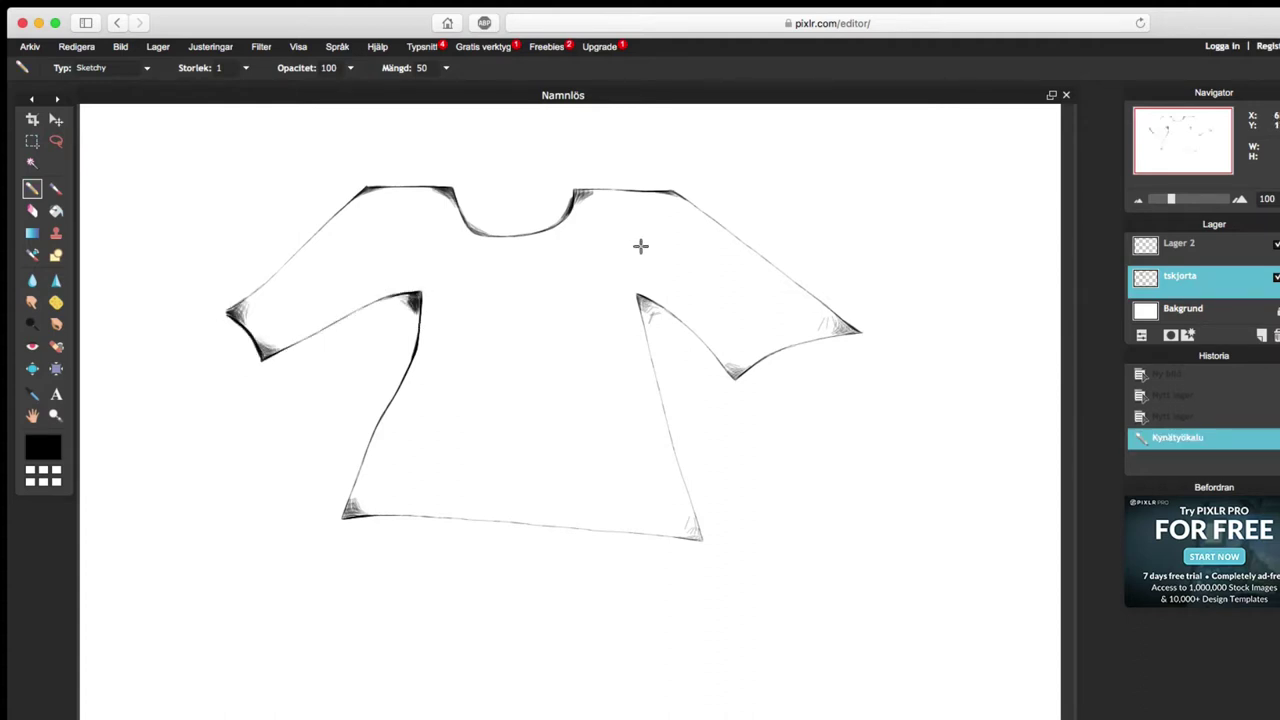
- Make Lager 2 the active layer and set the drawing colour to bright green (#8ade23)
left_click(1233, 255)
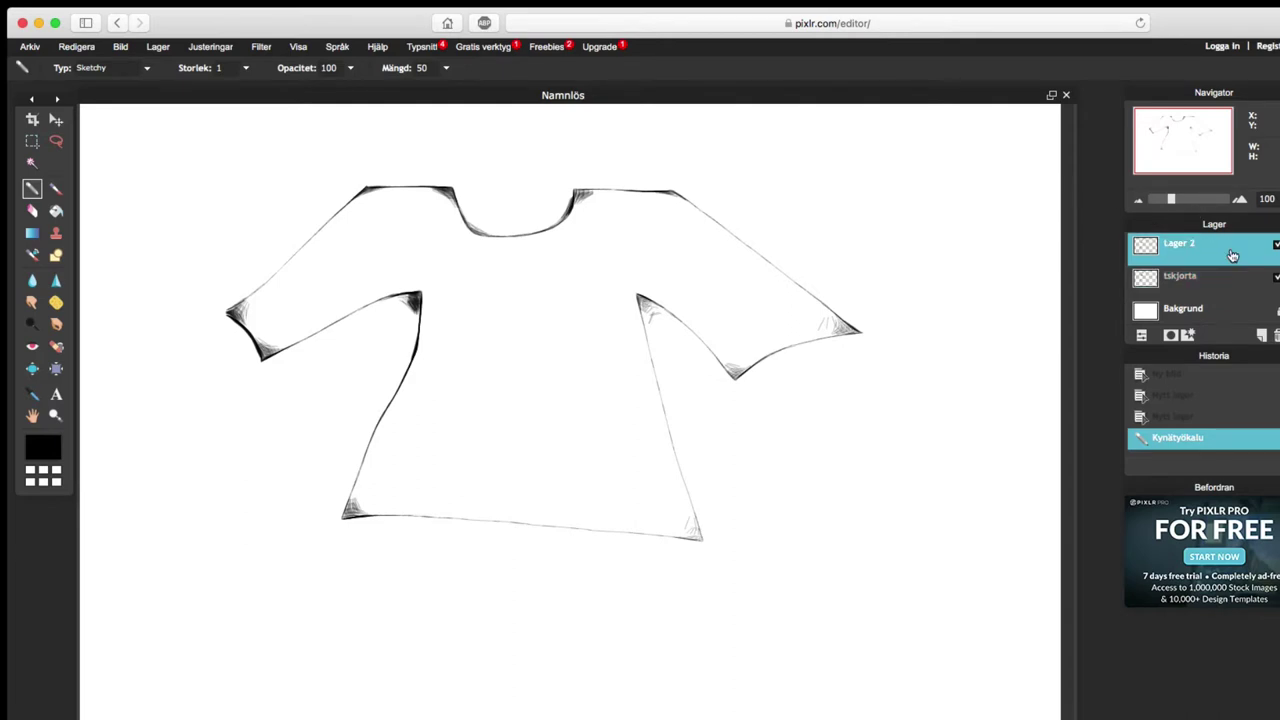
left_click(40, 452)
mouse_move(646, 443)
left_mouse_down()
mouse_move(644, 395)
mouse_move(588, 392)
mouse_move(605, 398)
left_mouse_up()
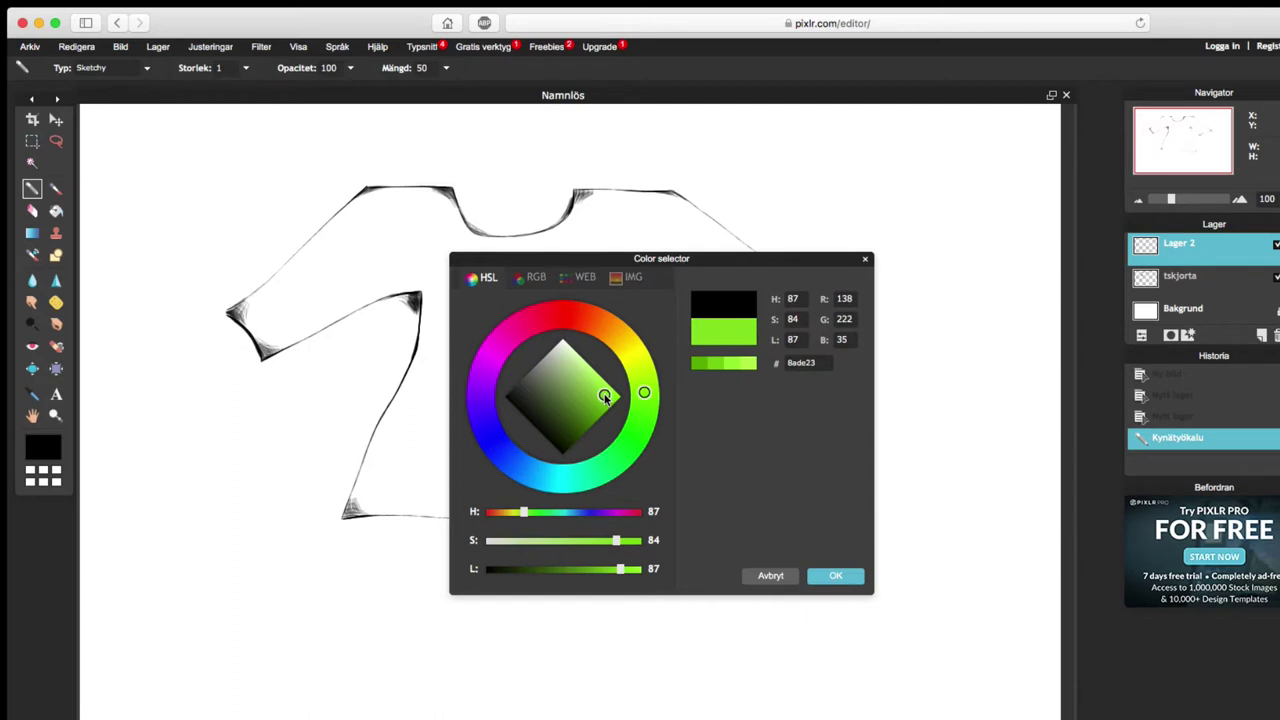
left_click(838, 577)
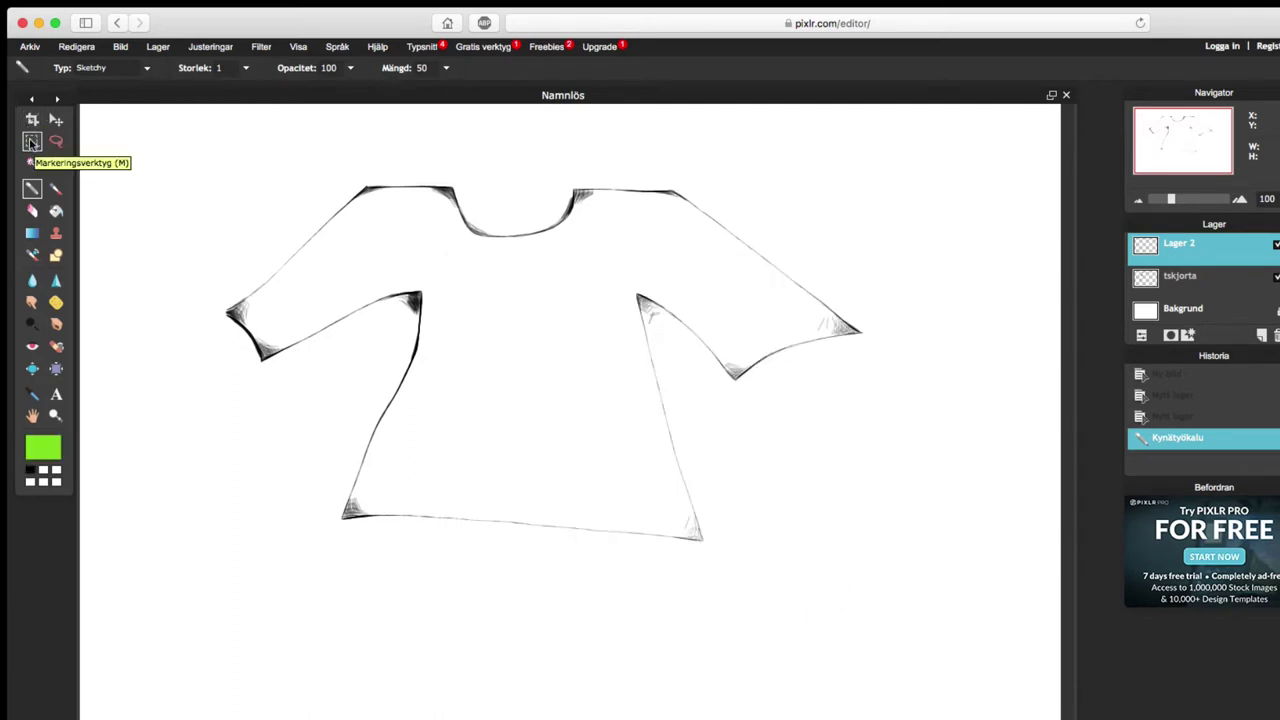
- Make a nearly circular elliptical selection in the middle of the shirt and fill it with the green colour at tolerance 21
left_click(31, 143)
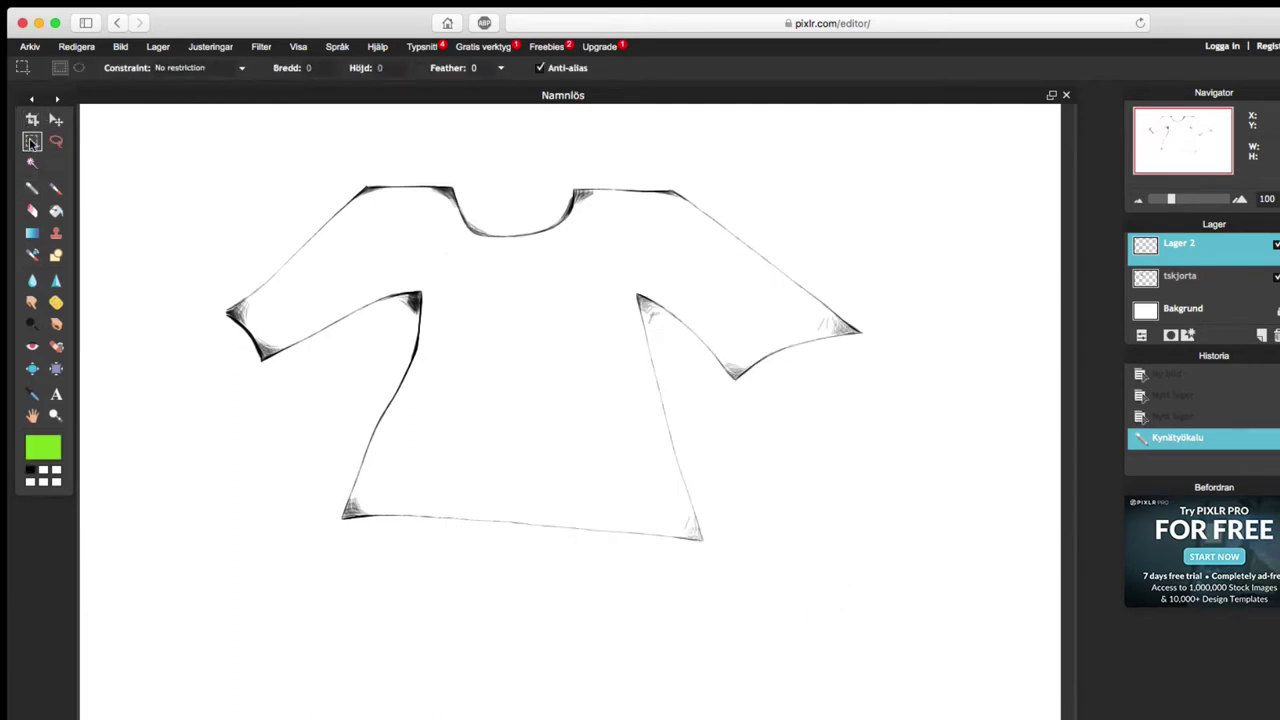
left_click(79, 67)
left_click_drag(461, 314, 620, 464)
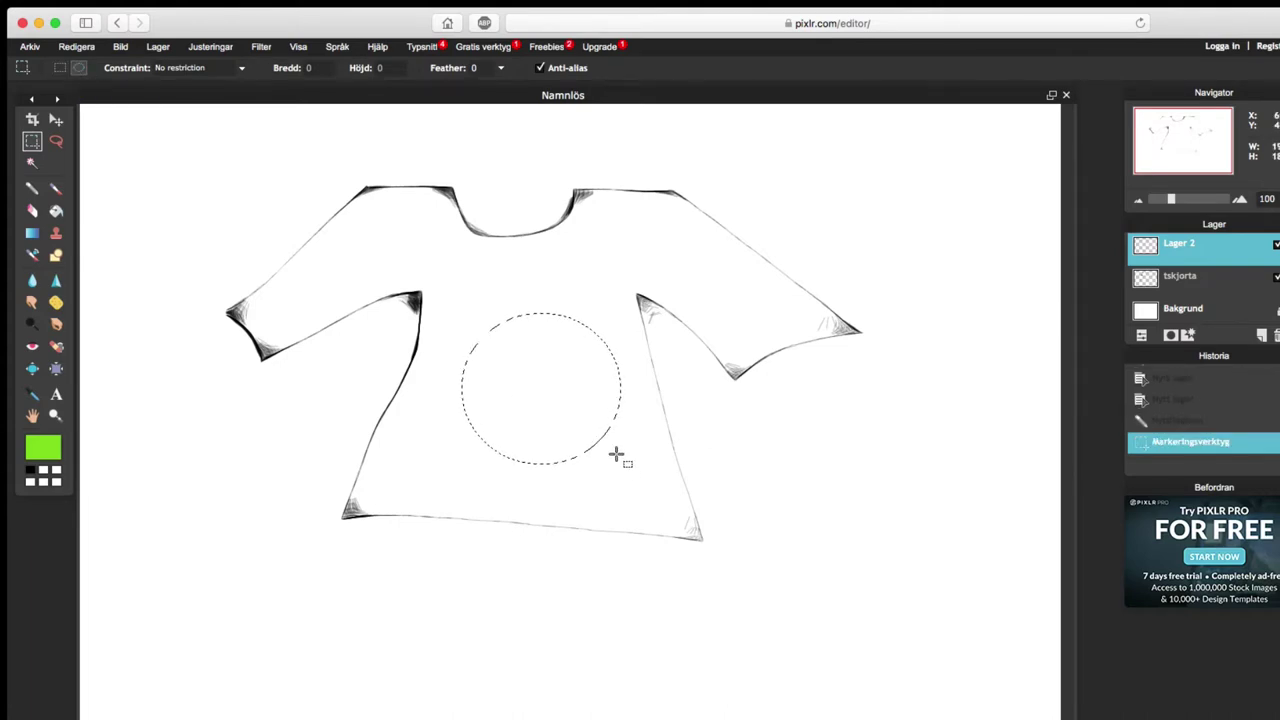
left_click(57, 213)
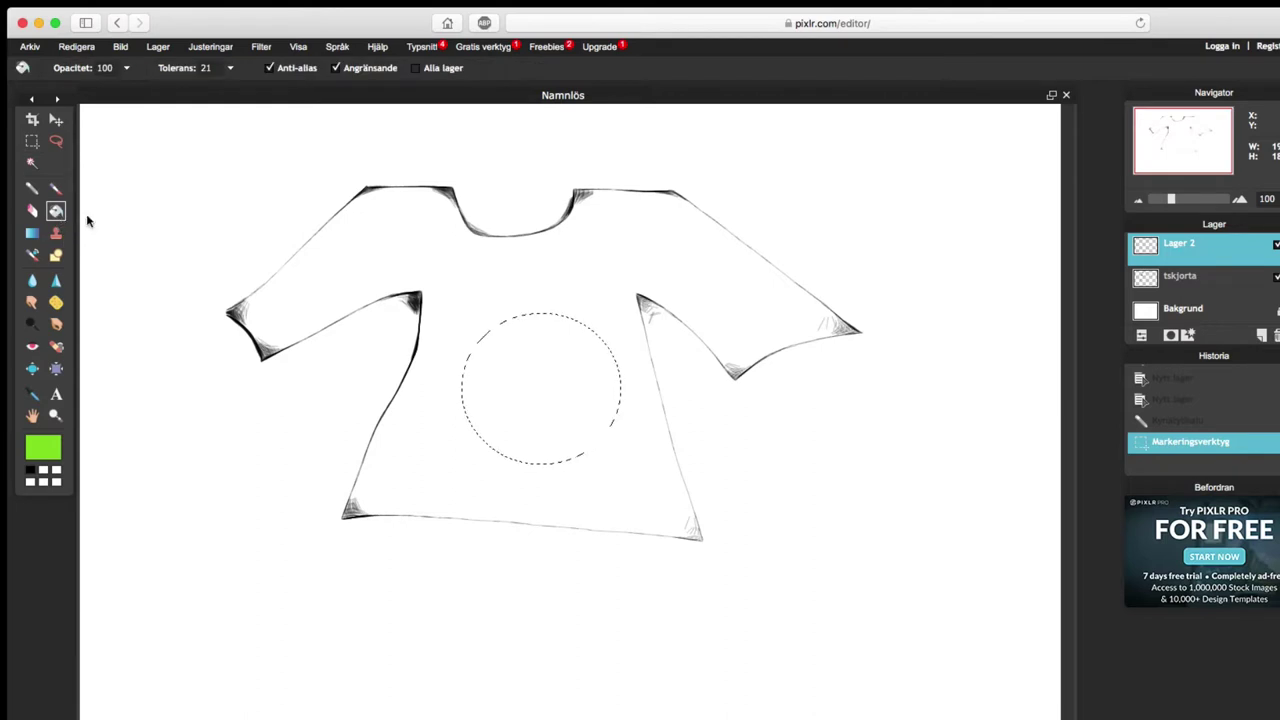
left_click(540, 363)
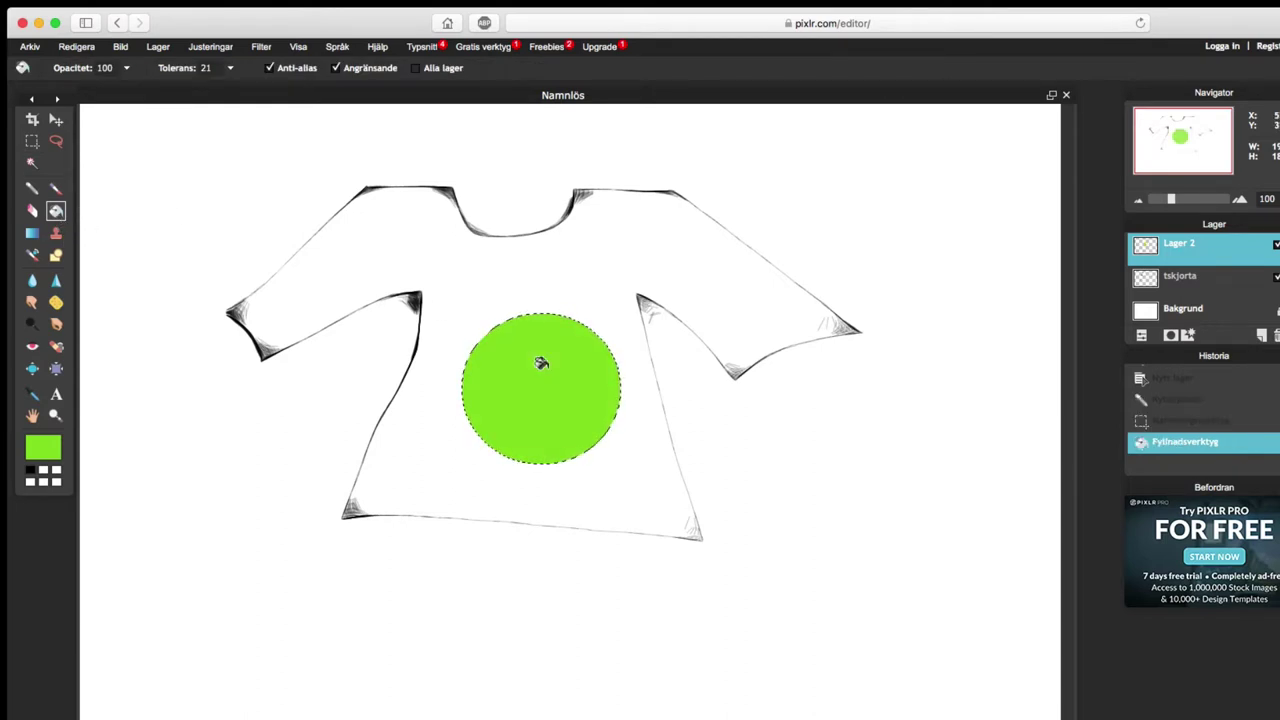
- Deselect everything and move the green circle slightly up and left so it sits on the shirt's chest
left_click(76, 46)
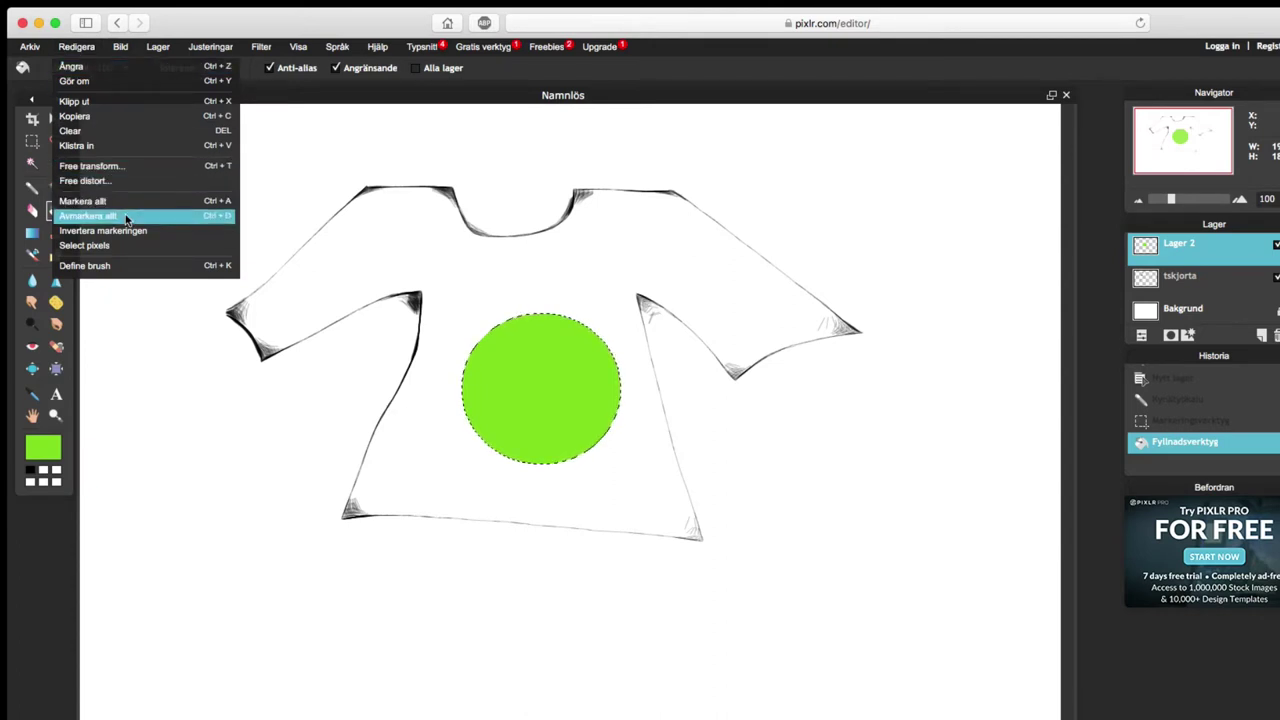
left_click(90, 215)
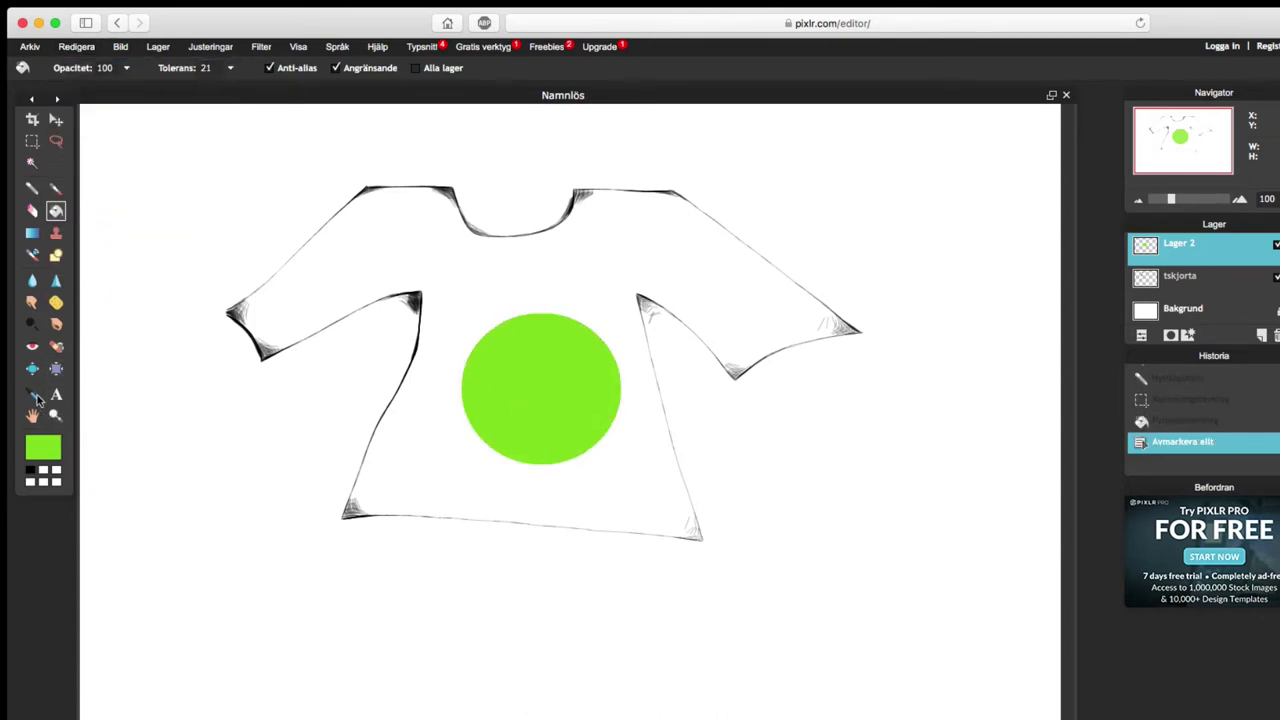
left_click(57, 120)
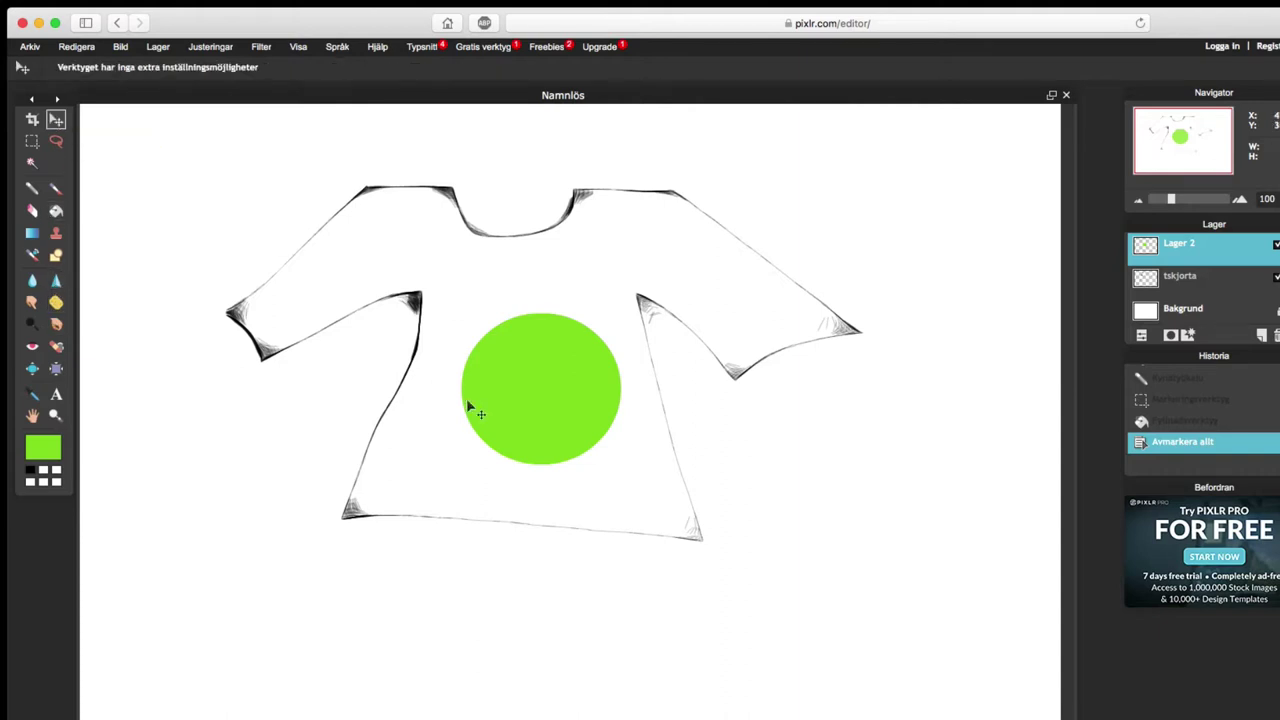
left_click_drag(534, 406, 517, 351)
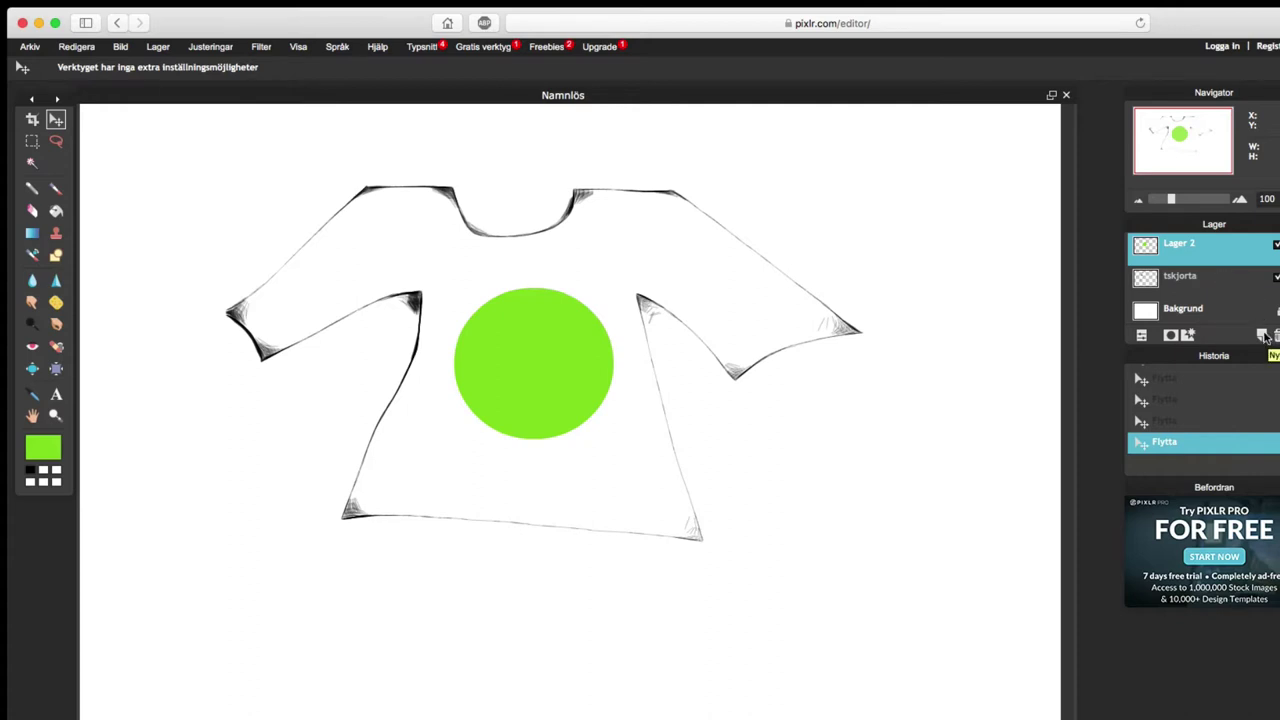
- Add a new layer on top and rename the green circle's layer grönboll
left_click(1262, 336)
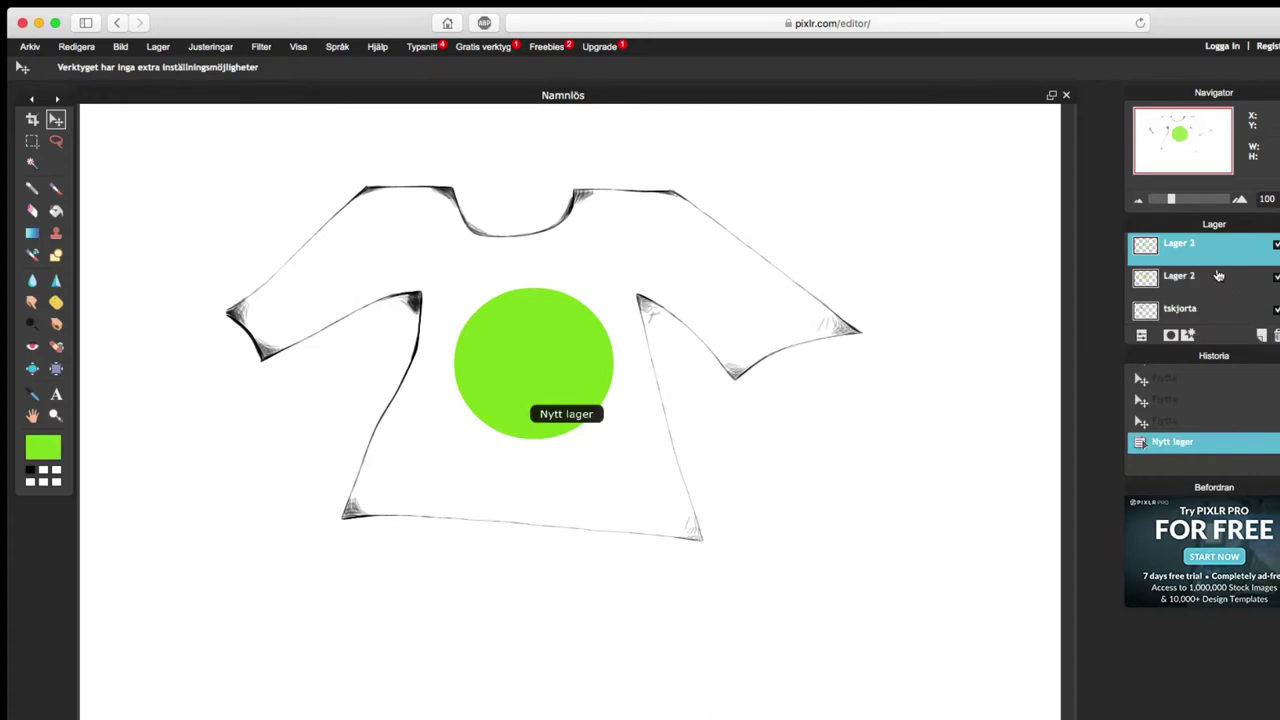
double_click(1179, 281)
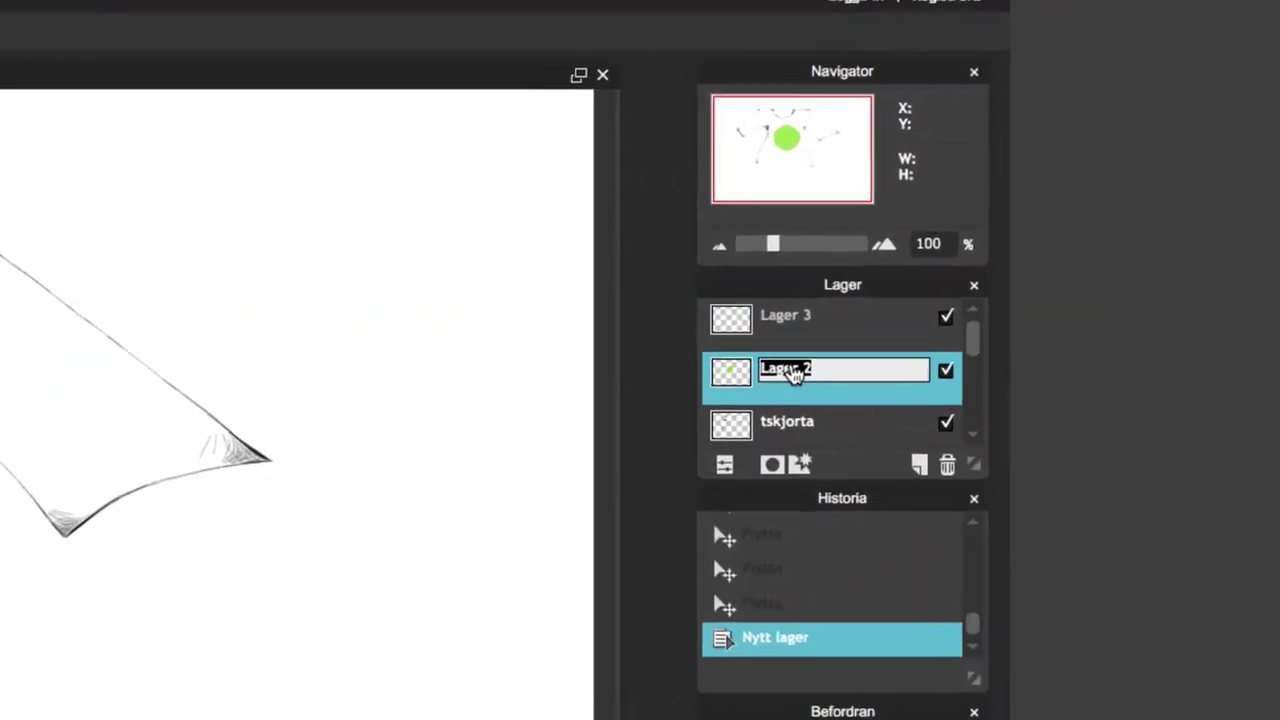
type("grönboll")
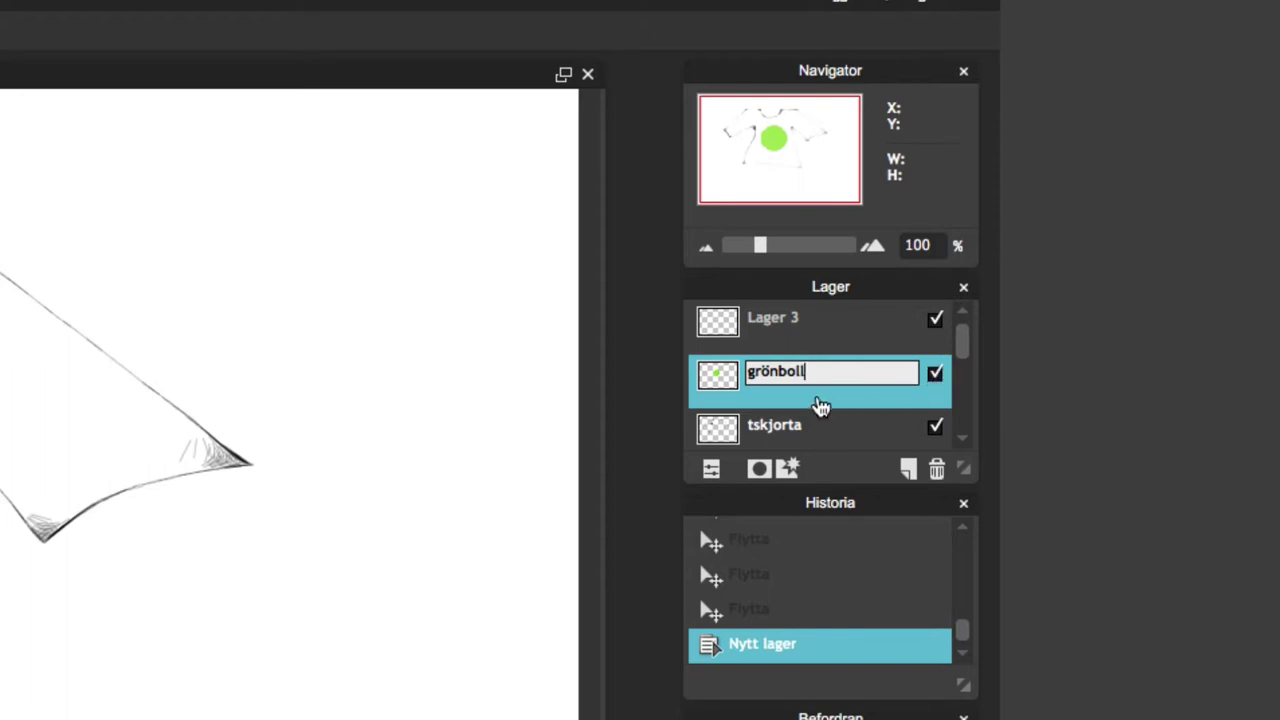
key("Return")
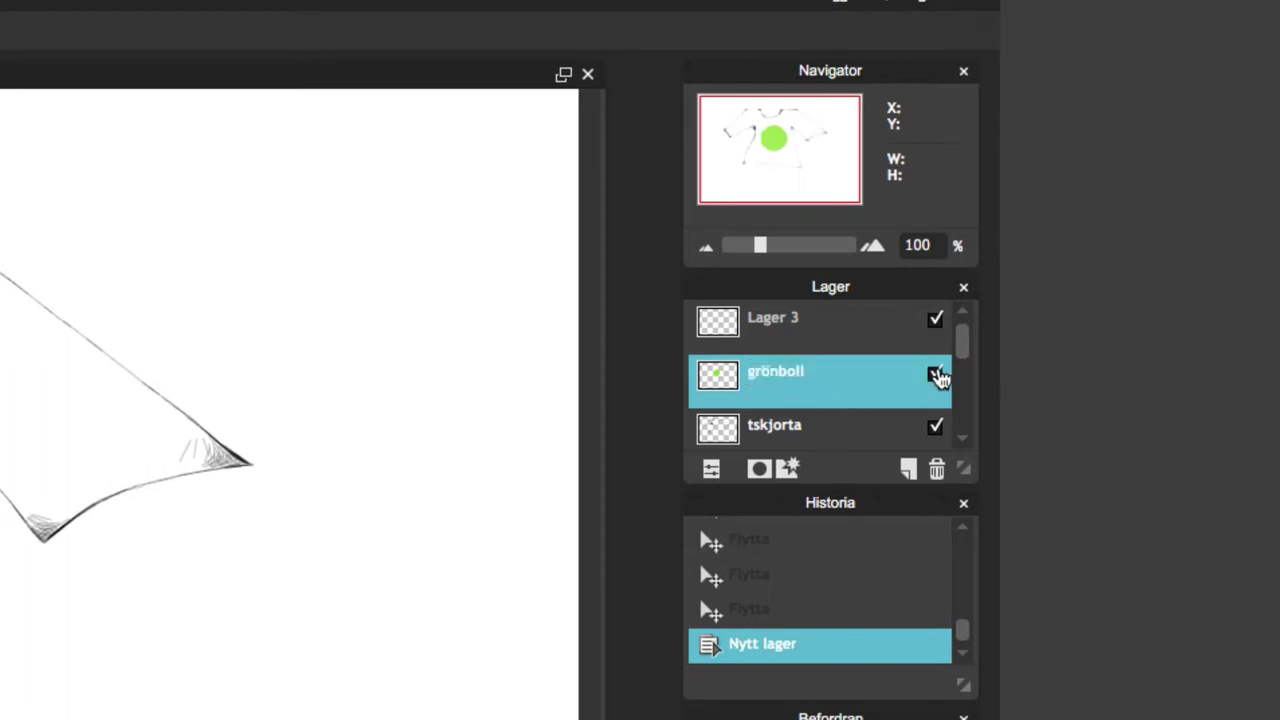
- Hide the grönboll layer and outline a four-pointed star selection of about 242 × 185 px on Lager 3 with the polygonal lasso
left_click(935, 375)
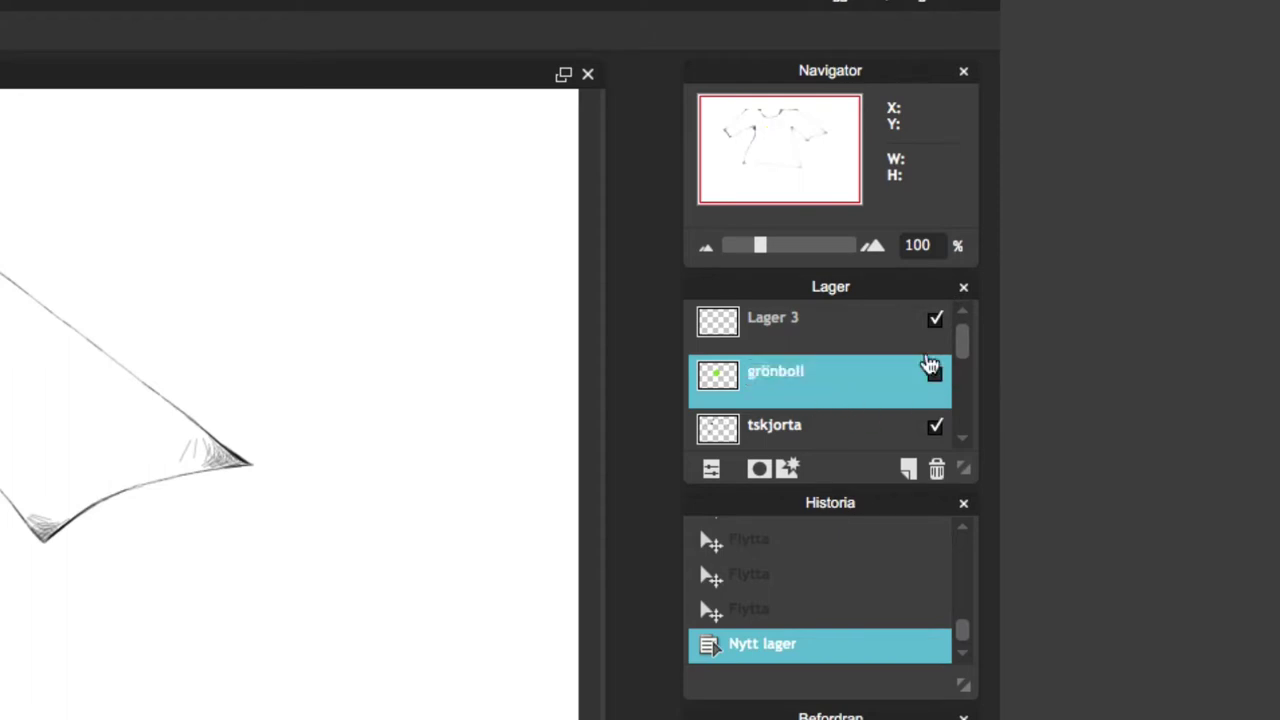
left_click(842, 327)
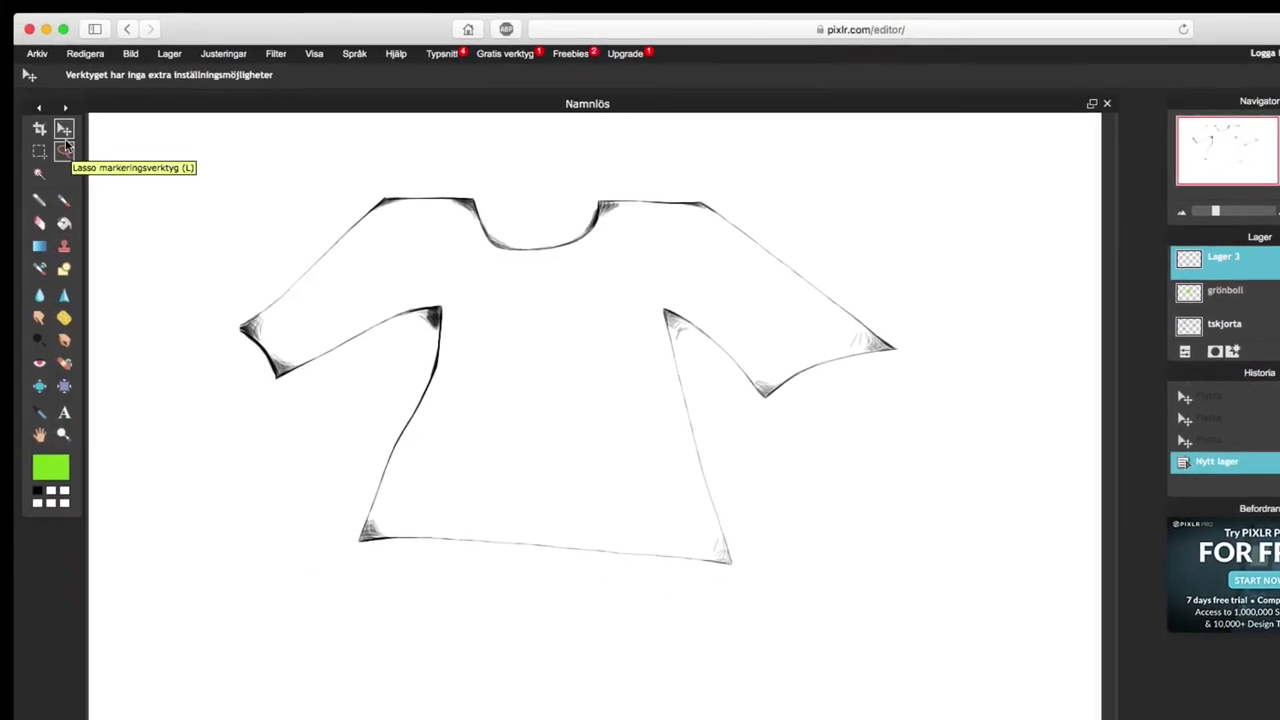
left_click(64, 152)
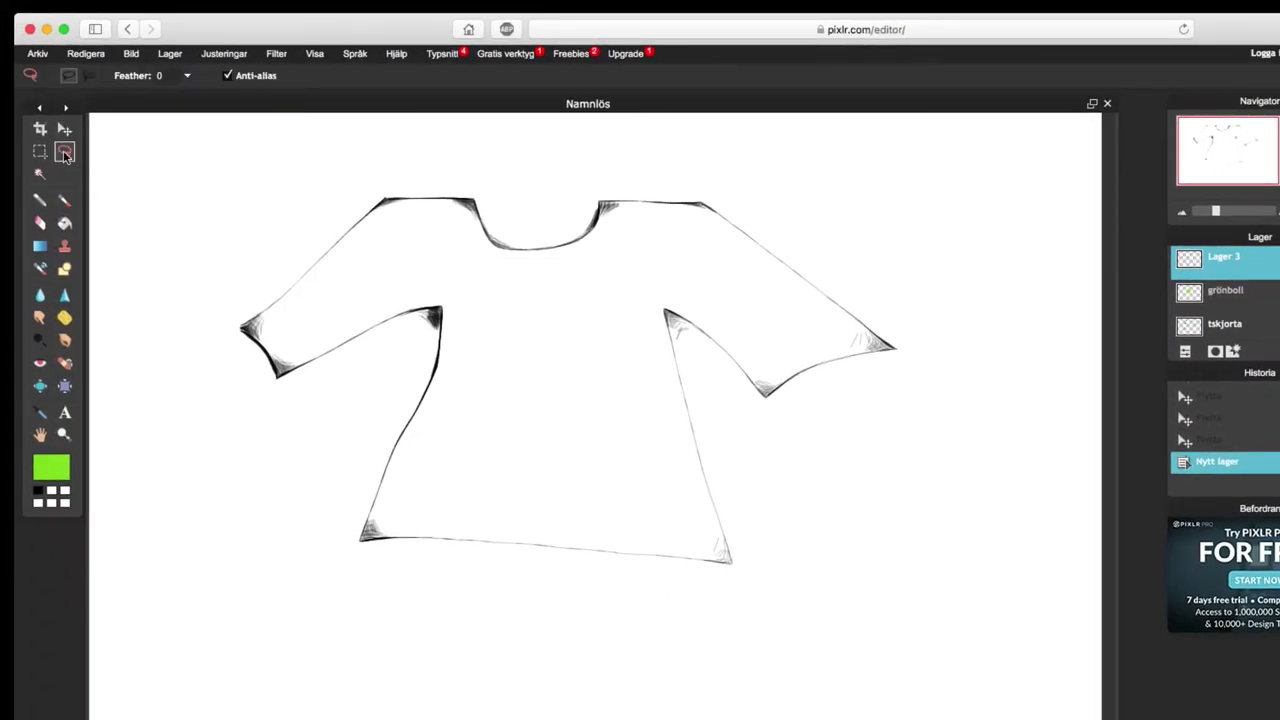
left_click(88, 76)
mouse_move(497, 305)
left_mouse_down()
mouse_move(543, 360)
mouse_move(613, 310)
mouse_move(575, 397)
mouse_move(591, 394)
mouse_move(643, 458)
mouse_move(598, 459)
mouse_move(531, 415)
mouse_move(440, 459)
mouse_move(496, 402)
mouse_move(502, 300)
left_mouse_up()
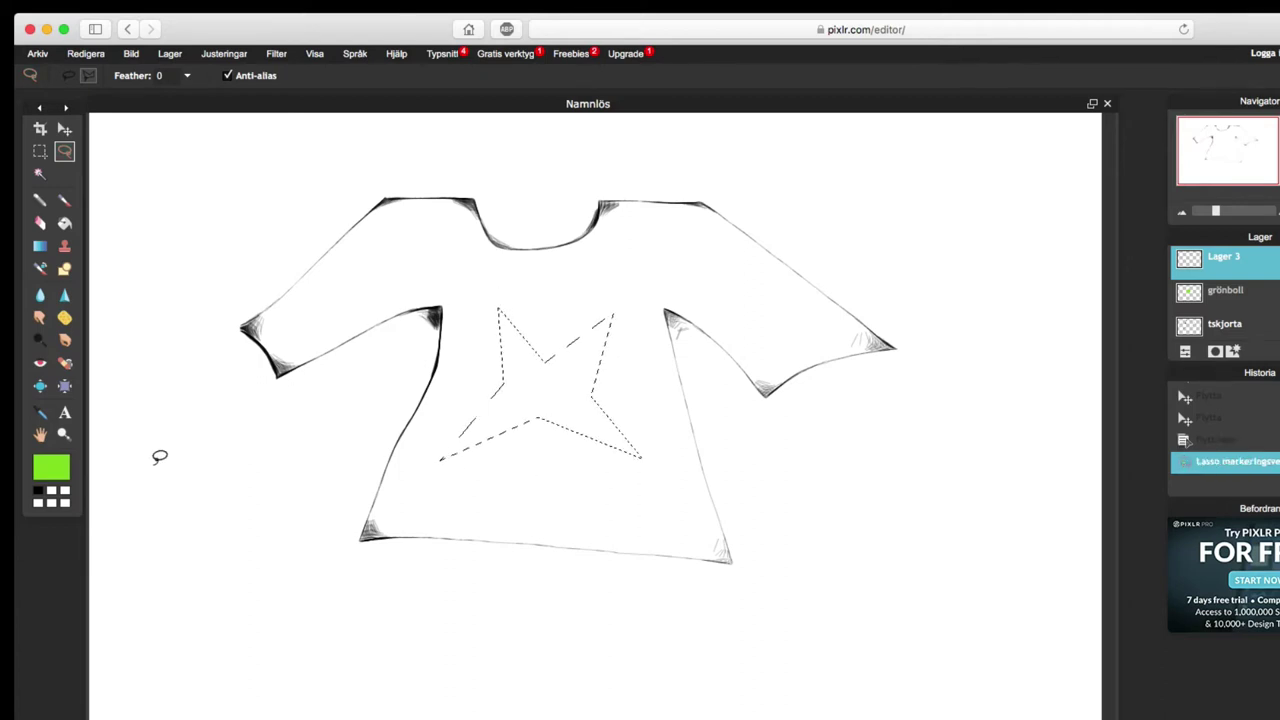
- Set the drawing colour to orange (#dea023) and fill the star selection on Lager 3 with it
left_click(50, 470)
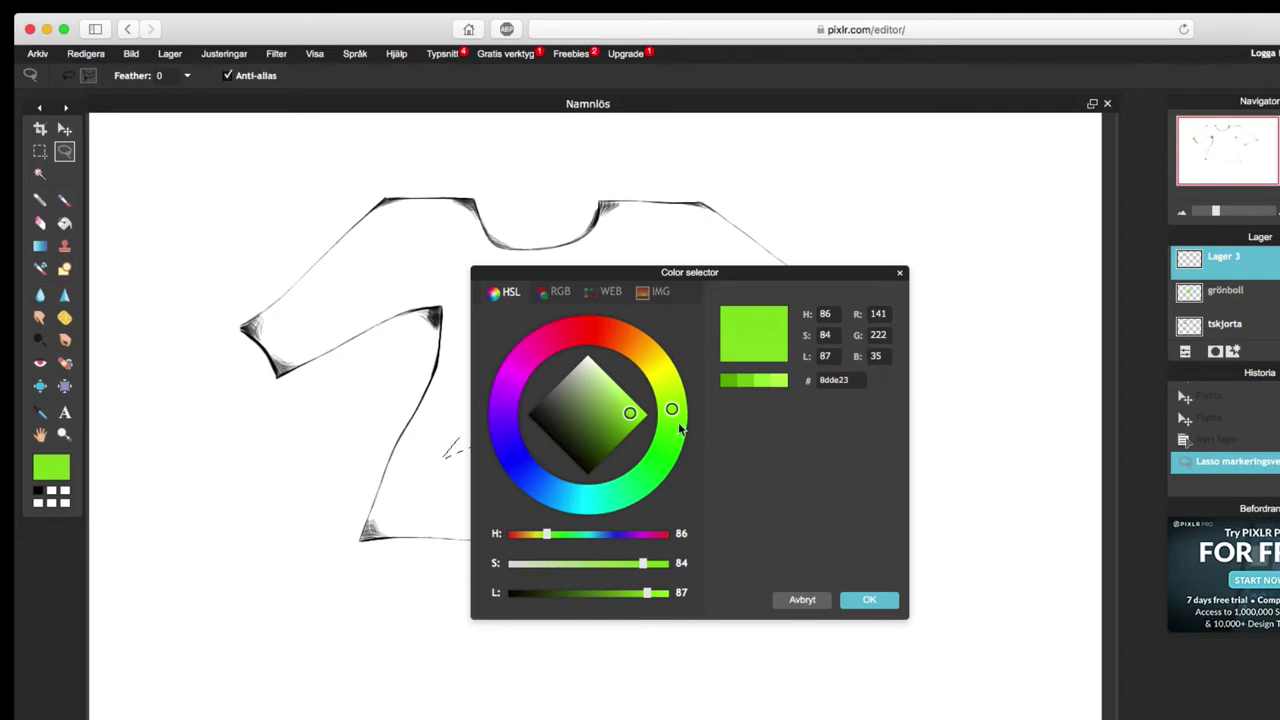
left_click_drag(679, 428, 648, 346)
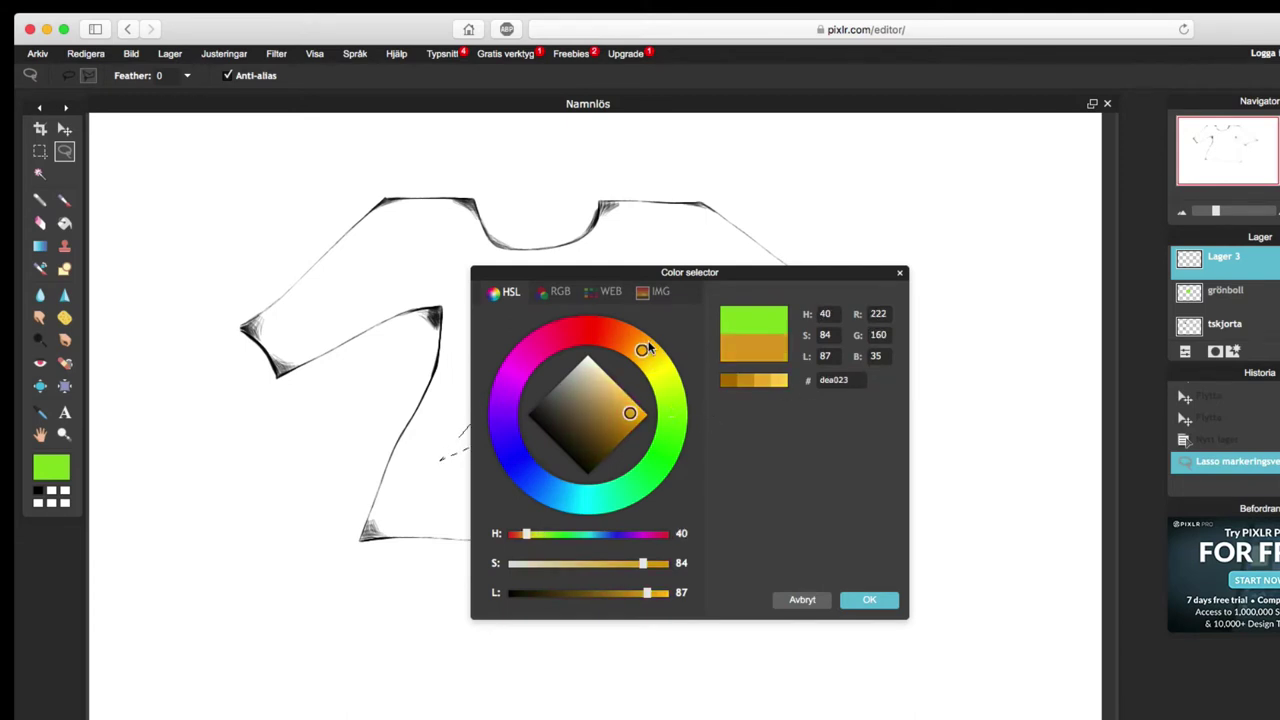
left_click(869, 599)
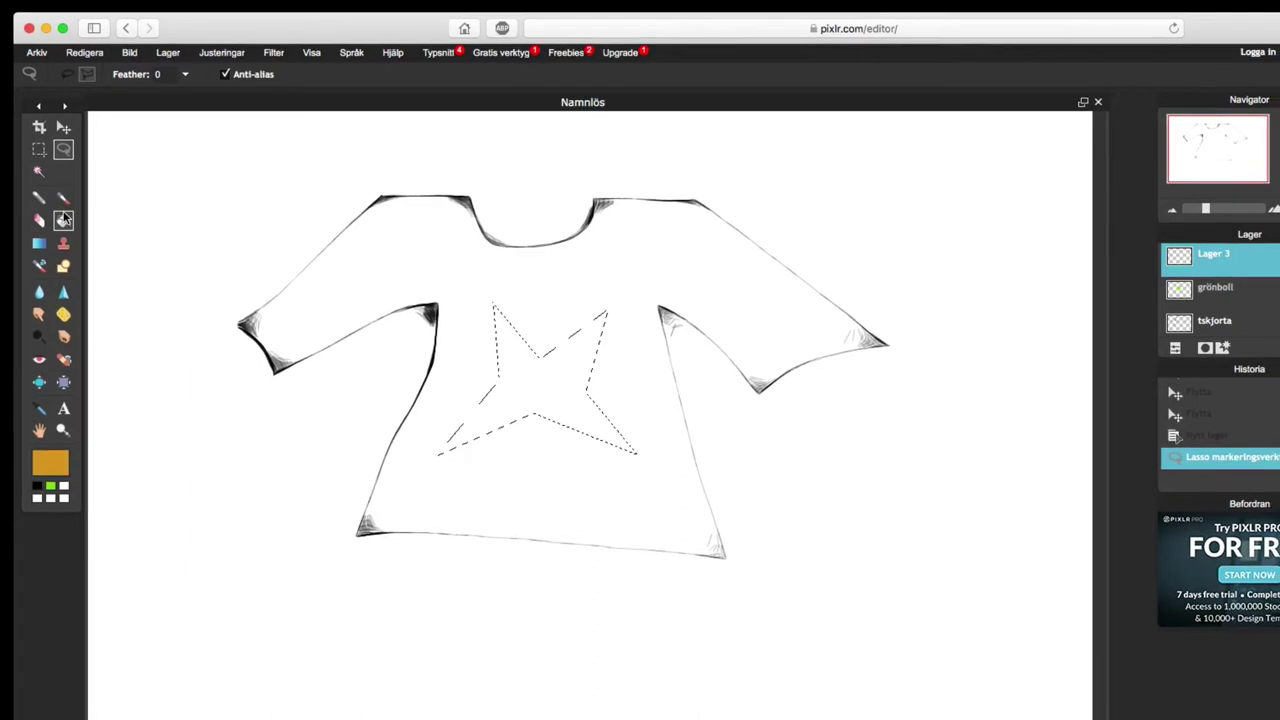
left_click(63, 219)
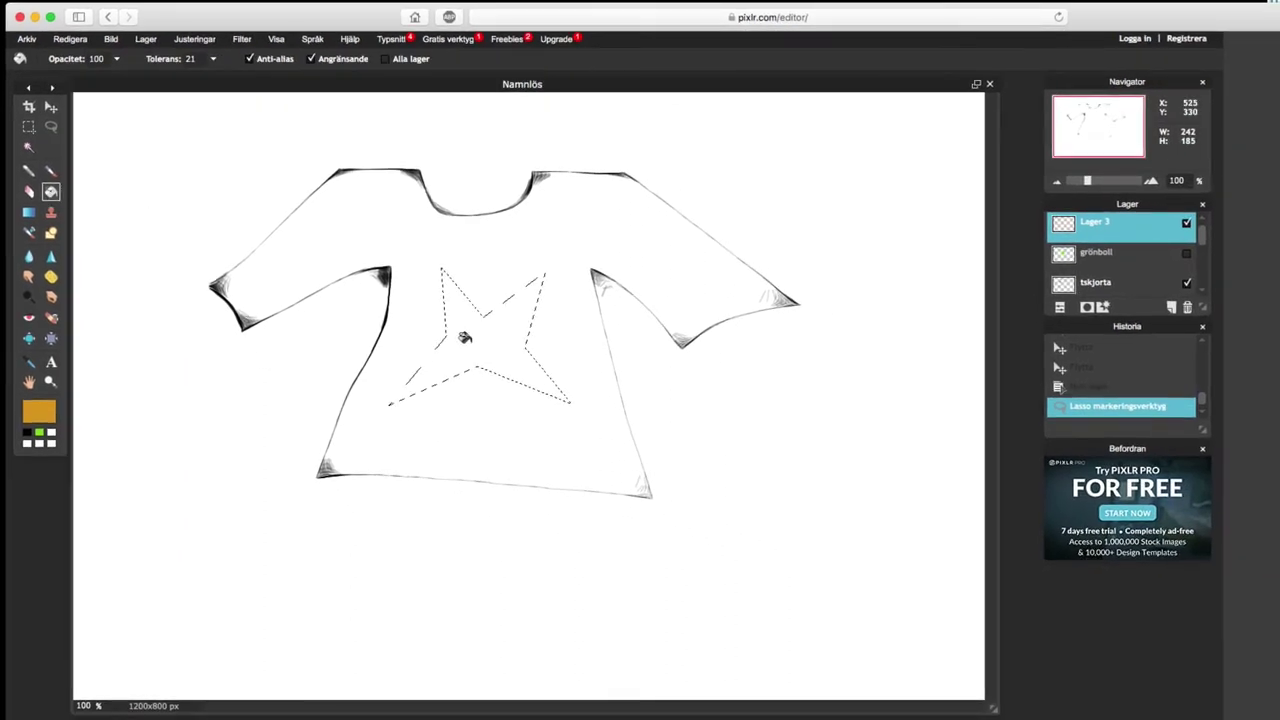
left_click(479, 336)
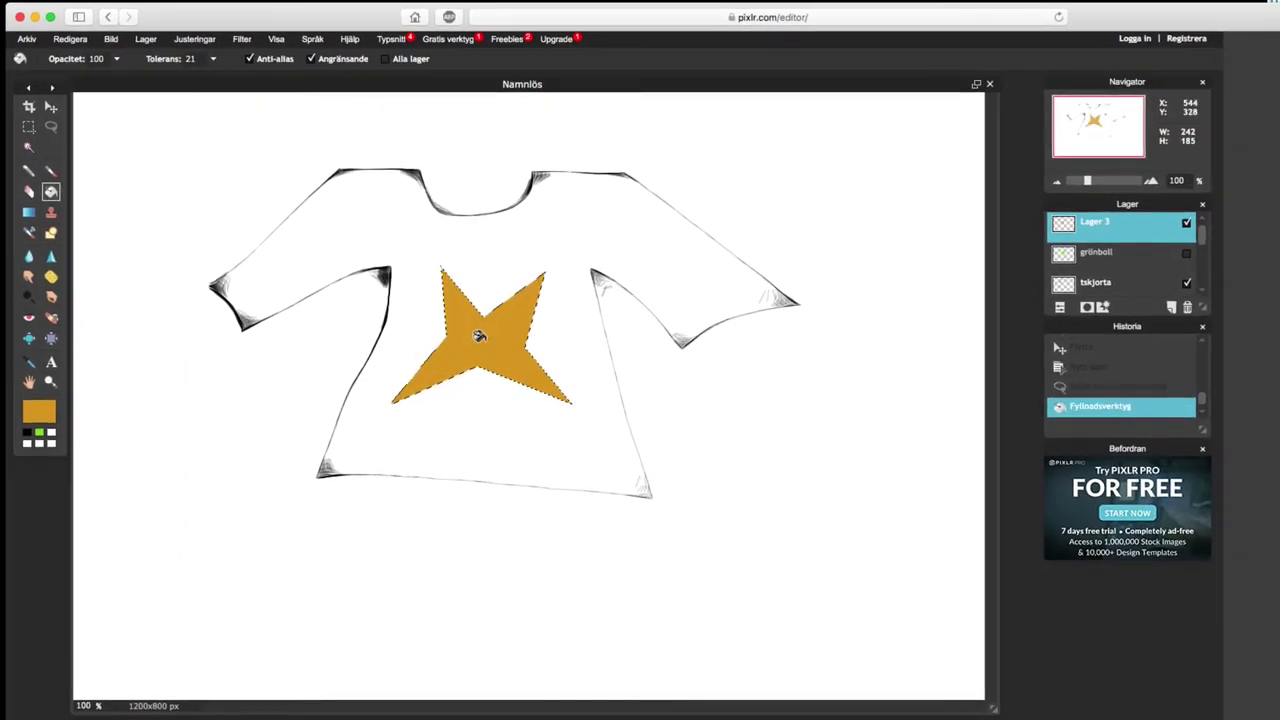
- Toggle the visibility of Lager 3 and grönboll to compare the star and circle designs on the shirt
left_click(1186, 222)
left_click(1184, 255)
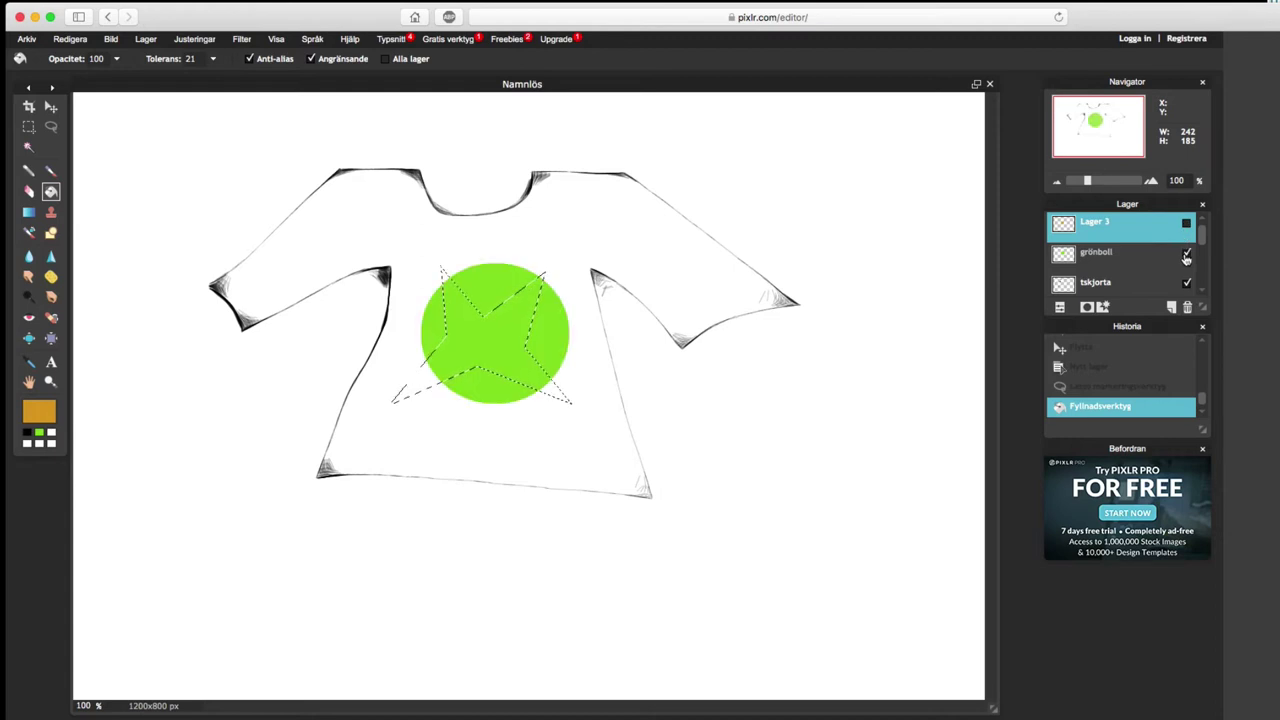
left_click(1185, 254)
left_click(1186, 223)
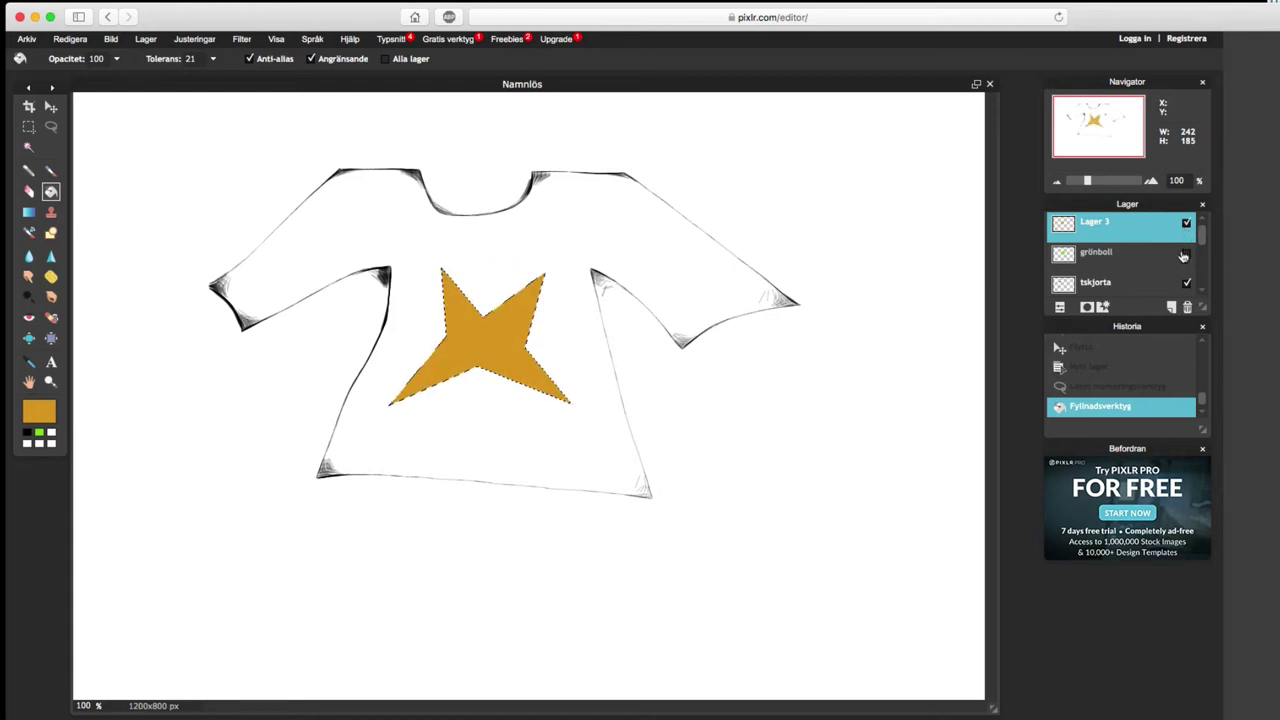
left_click(1186, 255)
left_click(1186, 255)
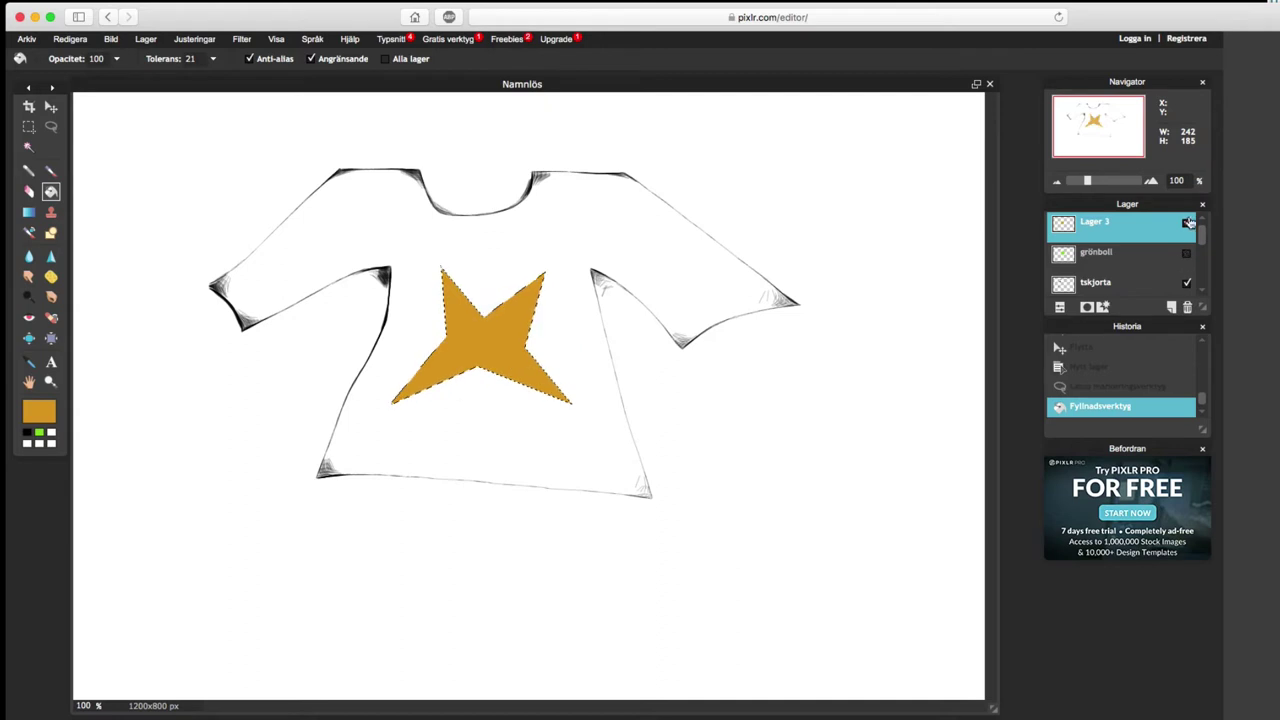
left_click(1187, 223)
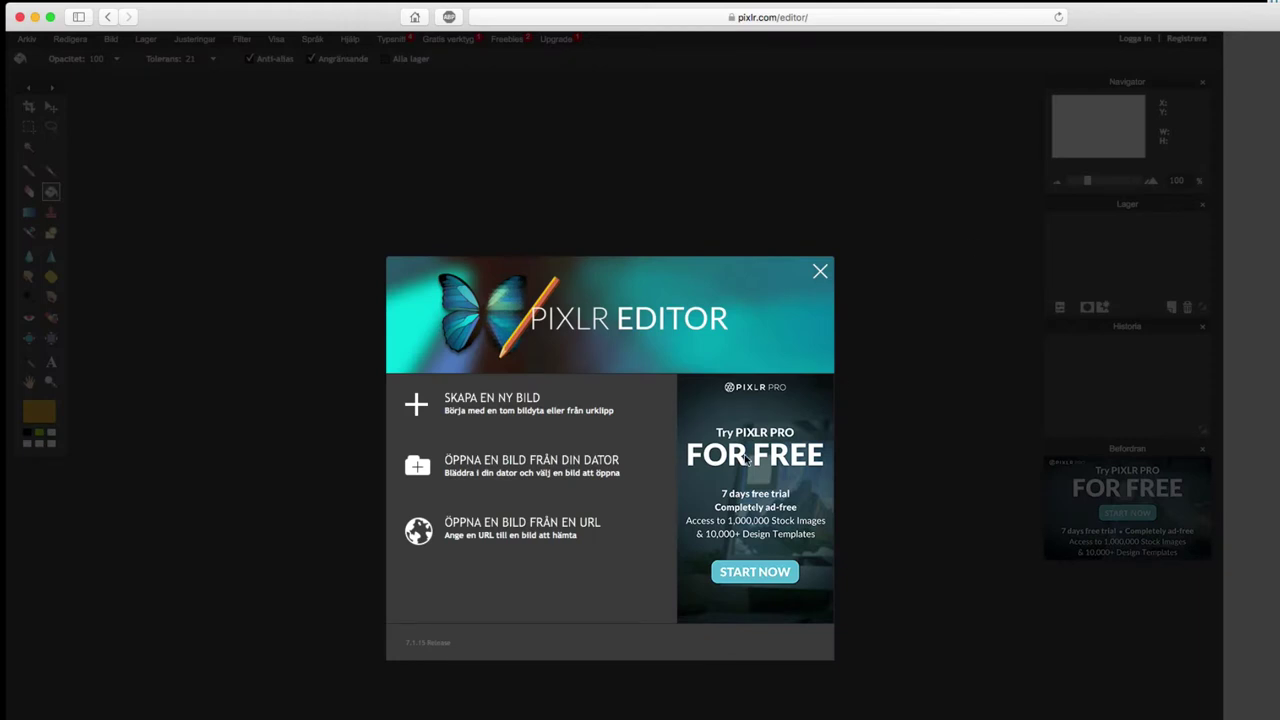
- Open the image Snow.jpg from the computer's Desktop folder
left_click(500, 467)
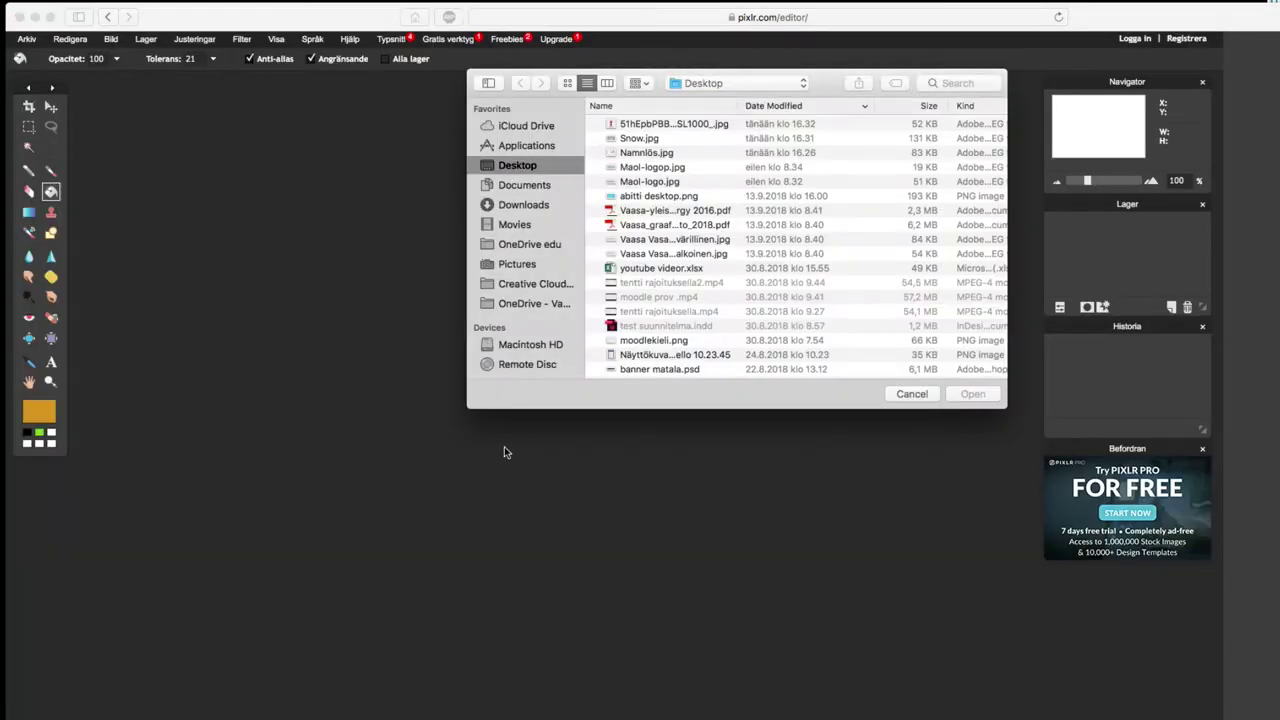
double_click(627, 139)
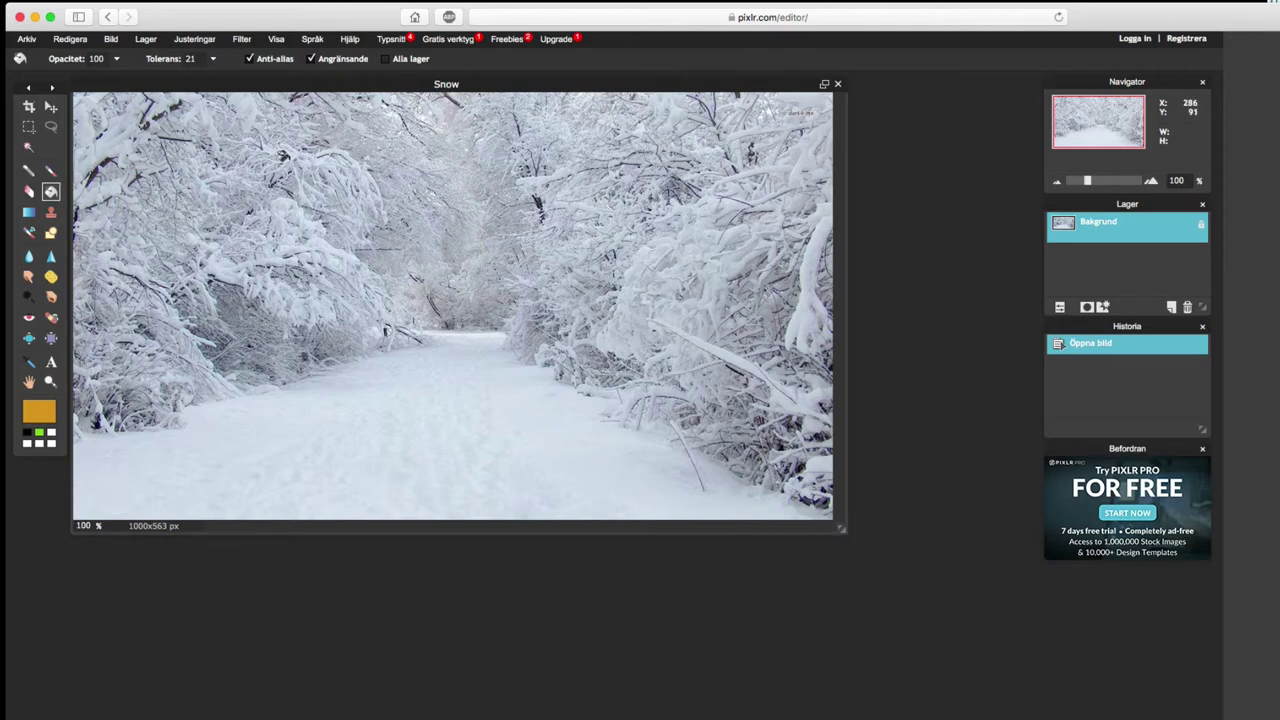
- Open the Santa photo 51hEpbPBBmL from the Desktop folder and place its window beside the Snow image
left_click(27, 39)
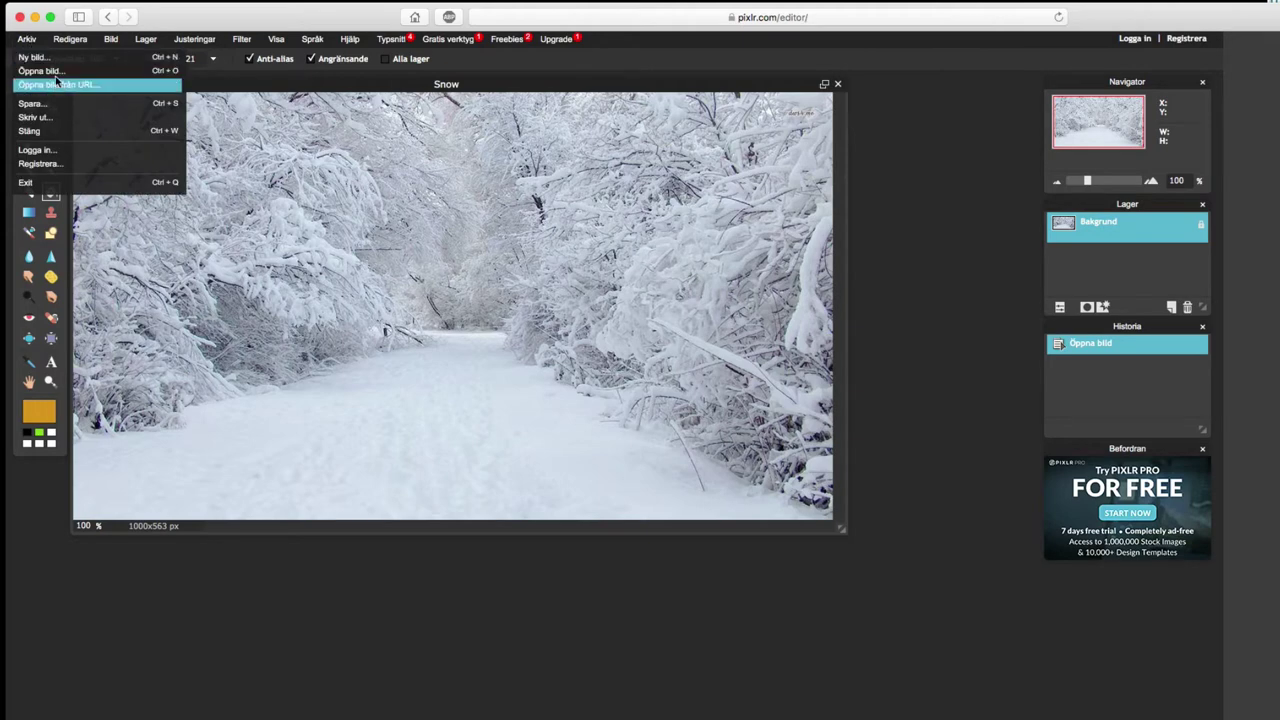
left_click(48, 71)
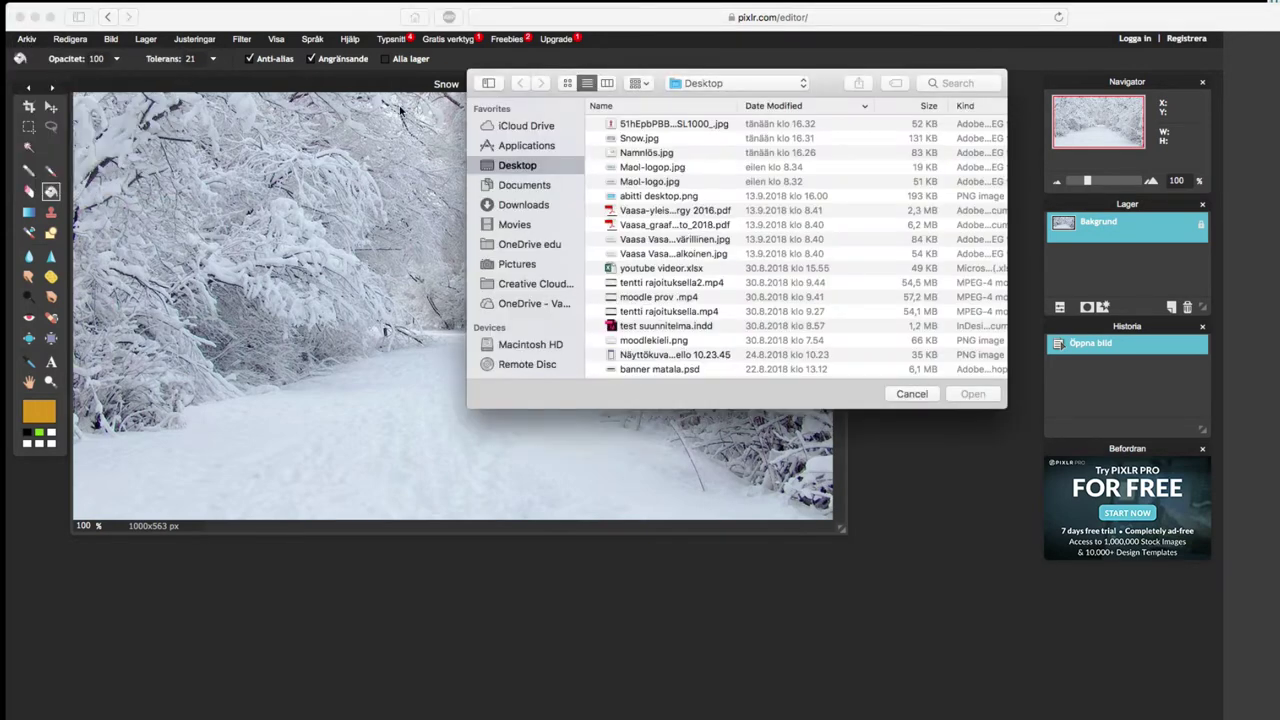
double_click(646, 124)
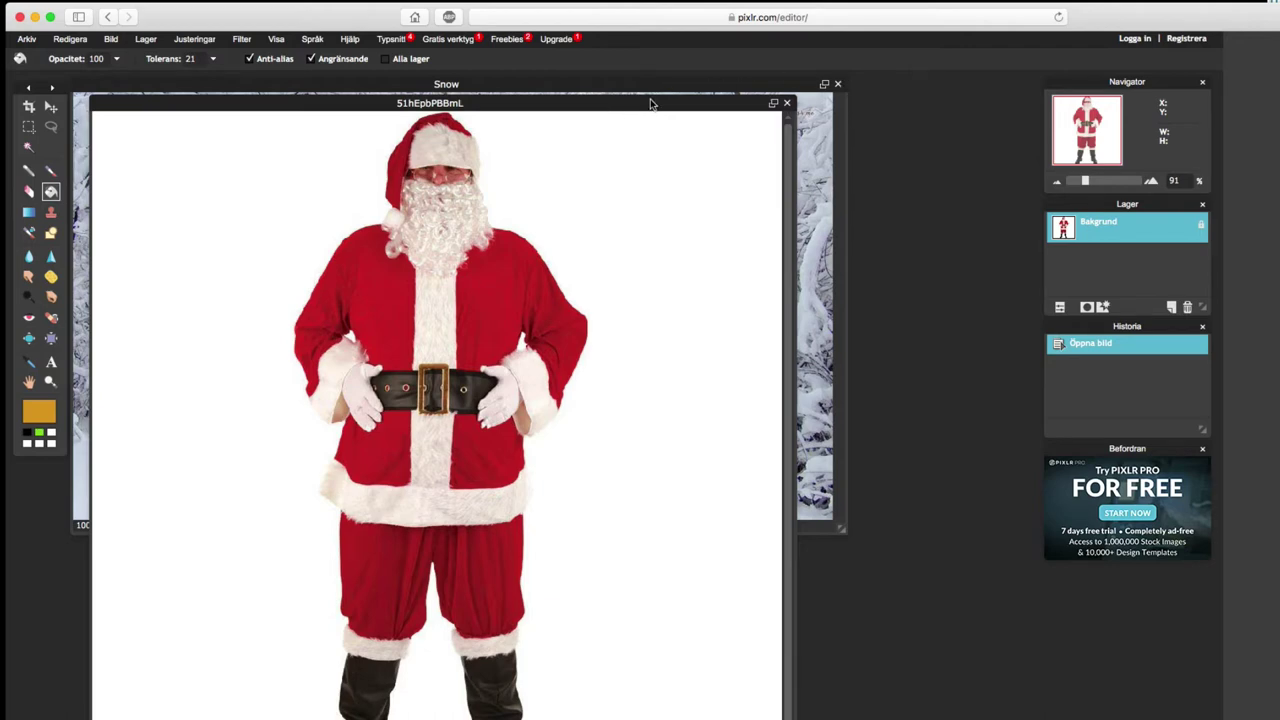
left_click_drag(650, 104, 985, 92)
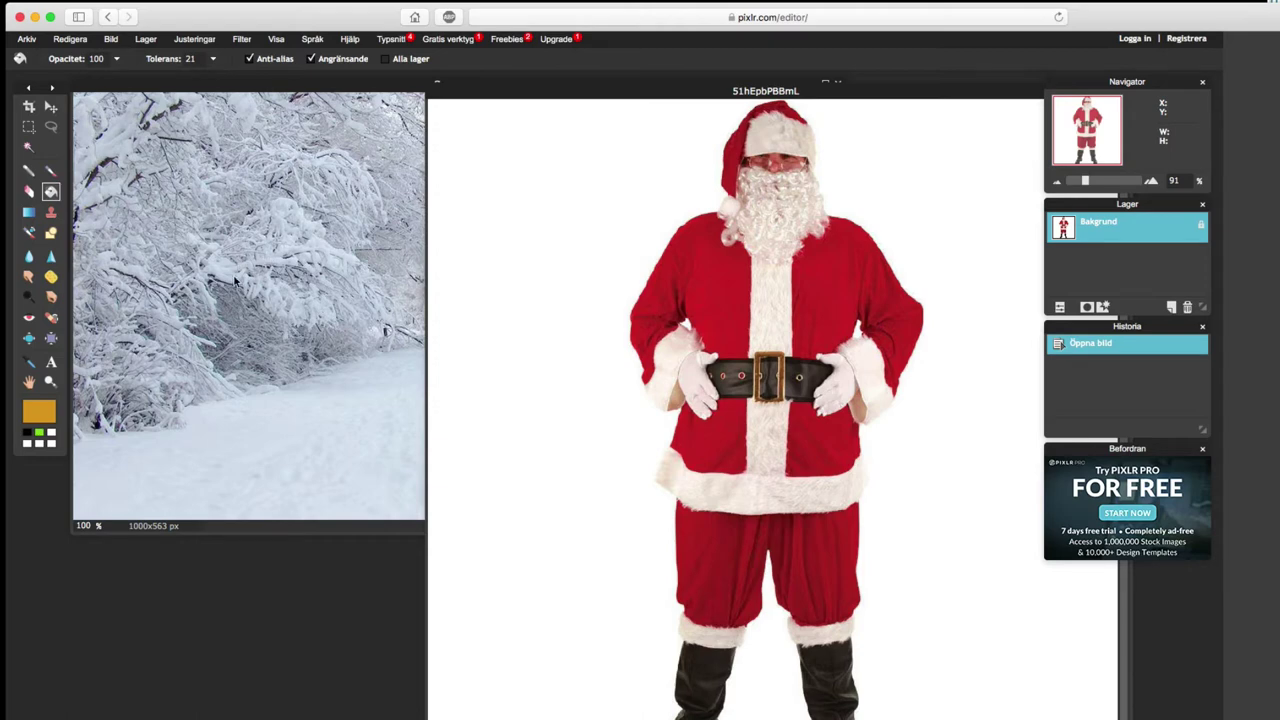
- Outline the Santa's head and chest with the freehand lasso as a selection of about 332 × 311 px
left_click(51, 128)
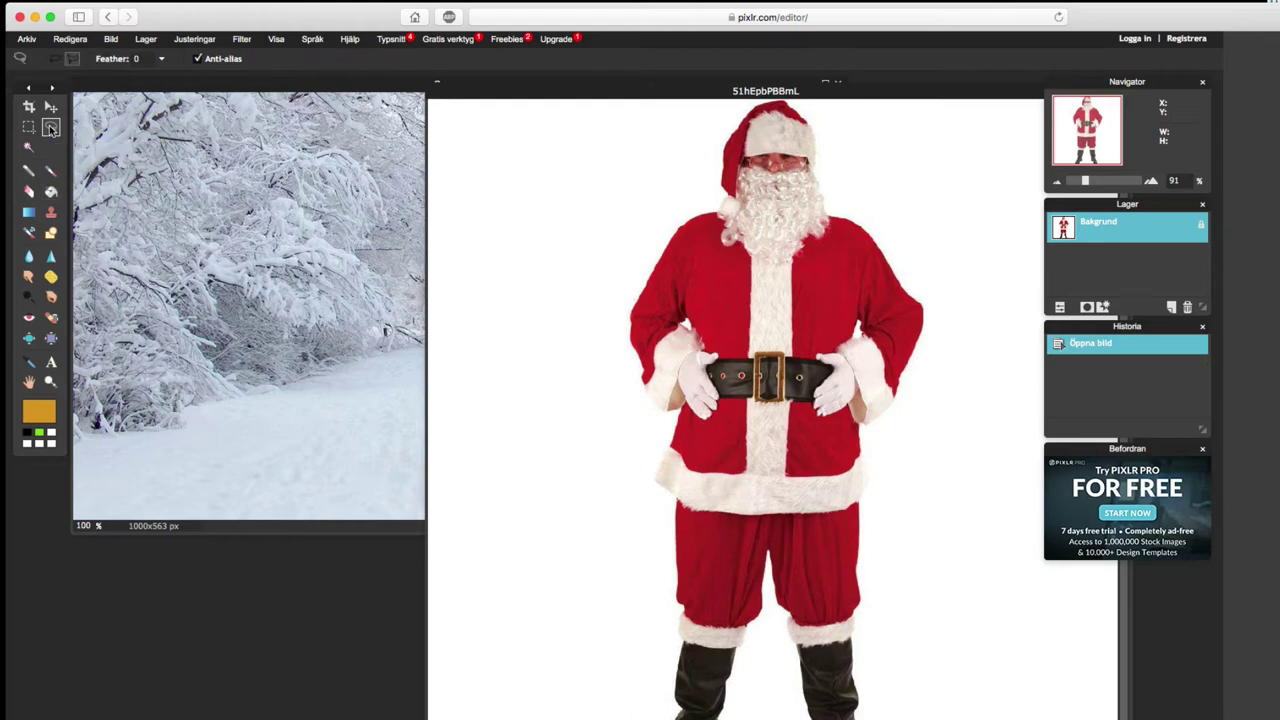
left_click(694, 122)
left_click(563, 129)
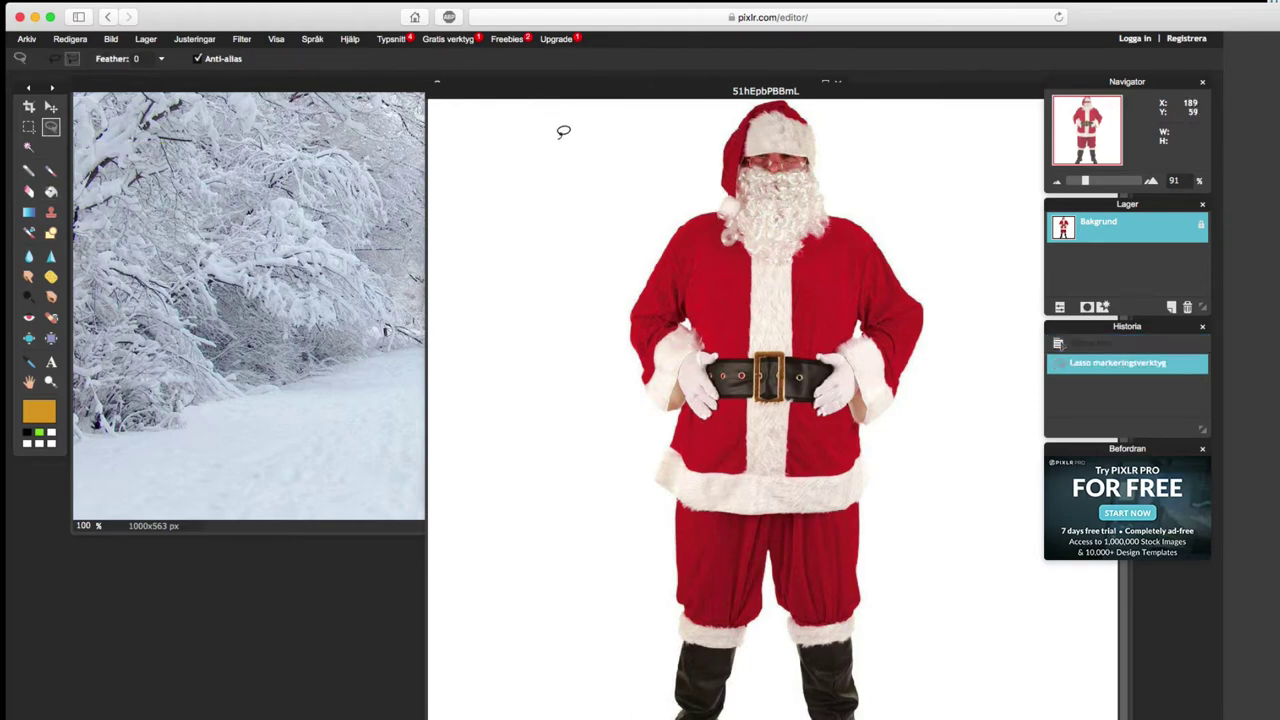
left_click(57, 60)
mouse_move(645, 172)
left_mouse_down()
mouse_move(858, 262)
mouse_move(858, 109)
mouse_move(713, 74)
mouse_move(638, 142)
left_mouse_up()
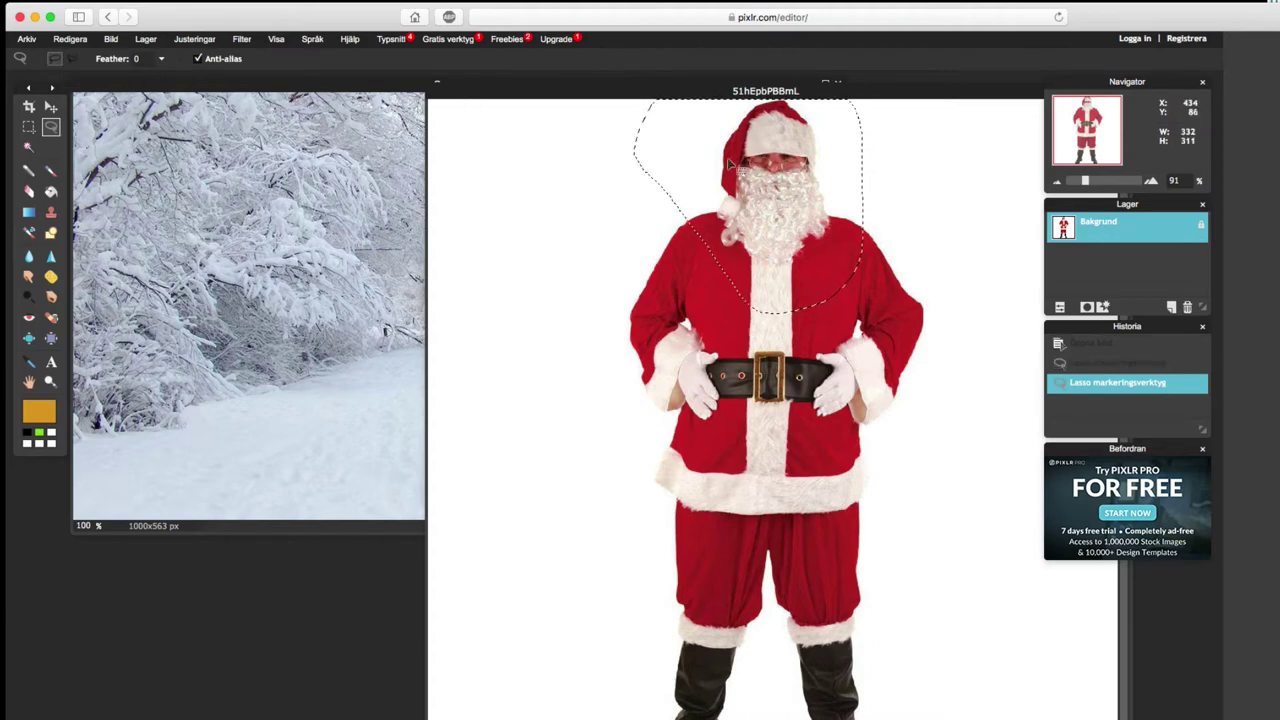
- Copy the lassoed head and chest into the Snow image as a new layer and undo the paste
left_click(70, 39)
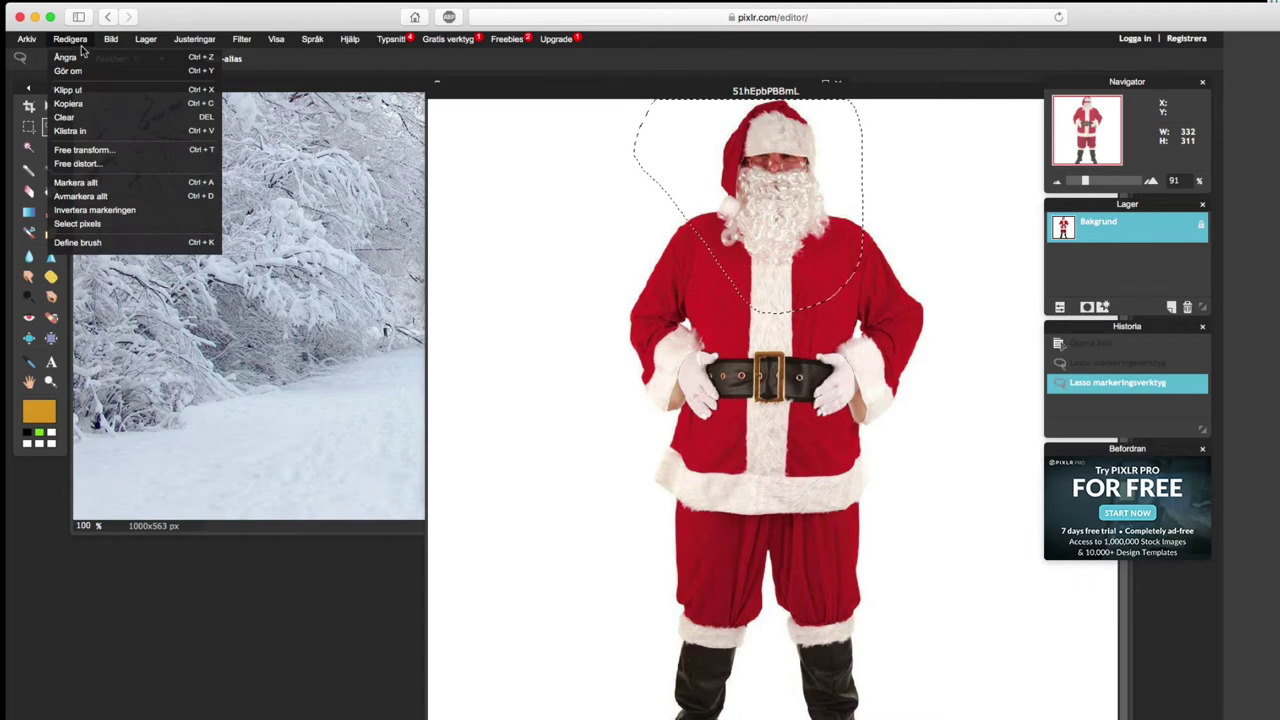
left_click(97, 90)
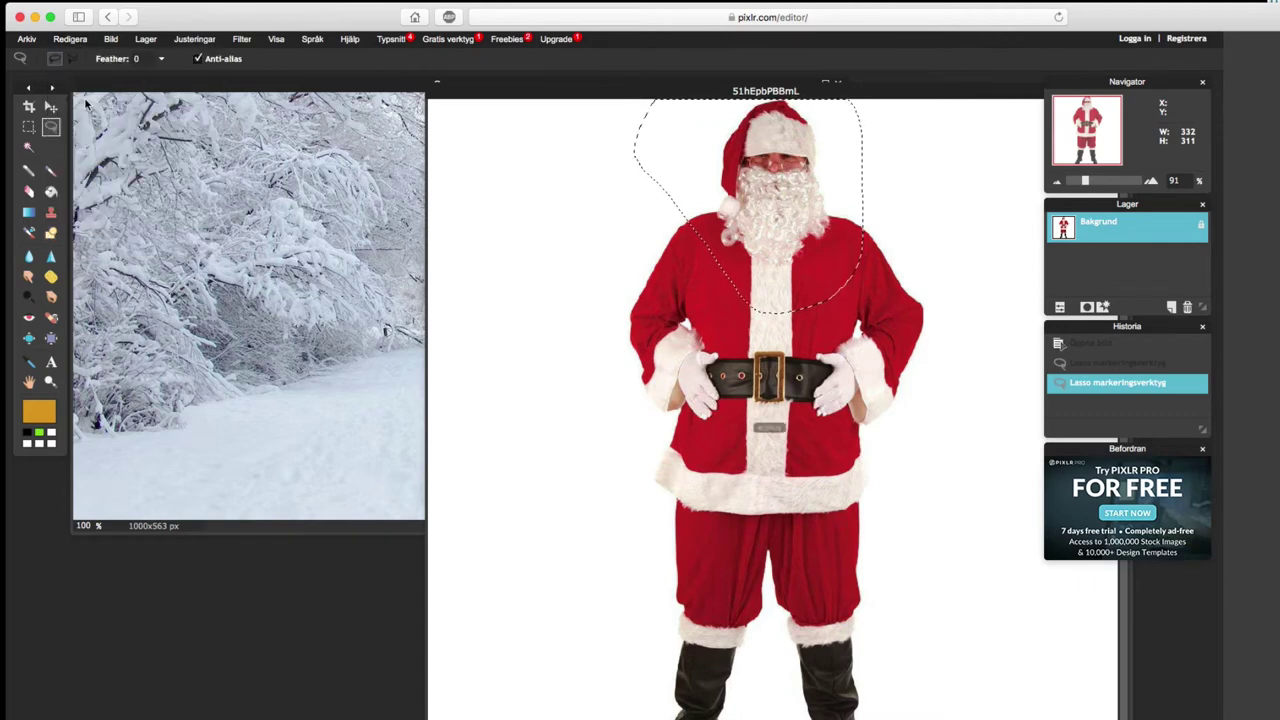
left_click(196, 88)
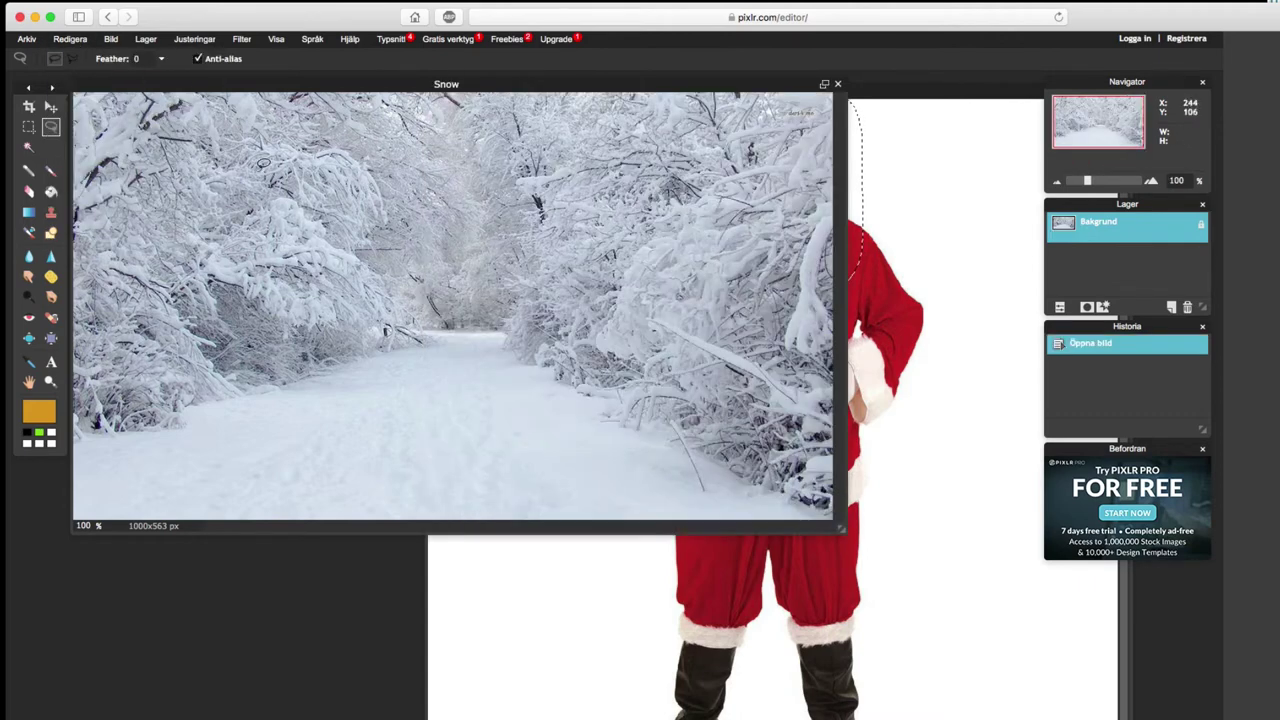
left_click(72, 38)
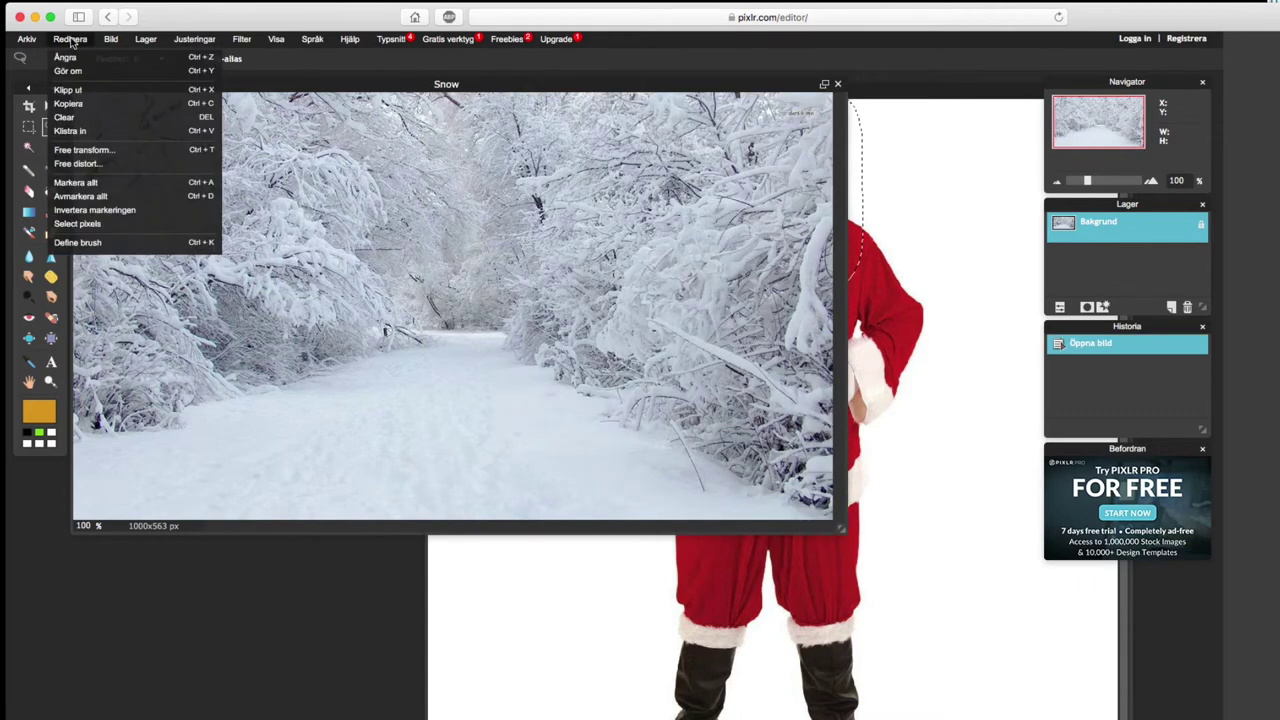
left_click(86, 132)
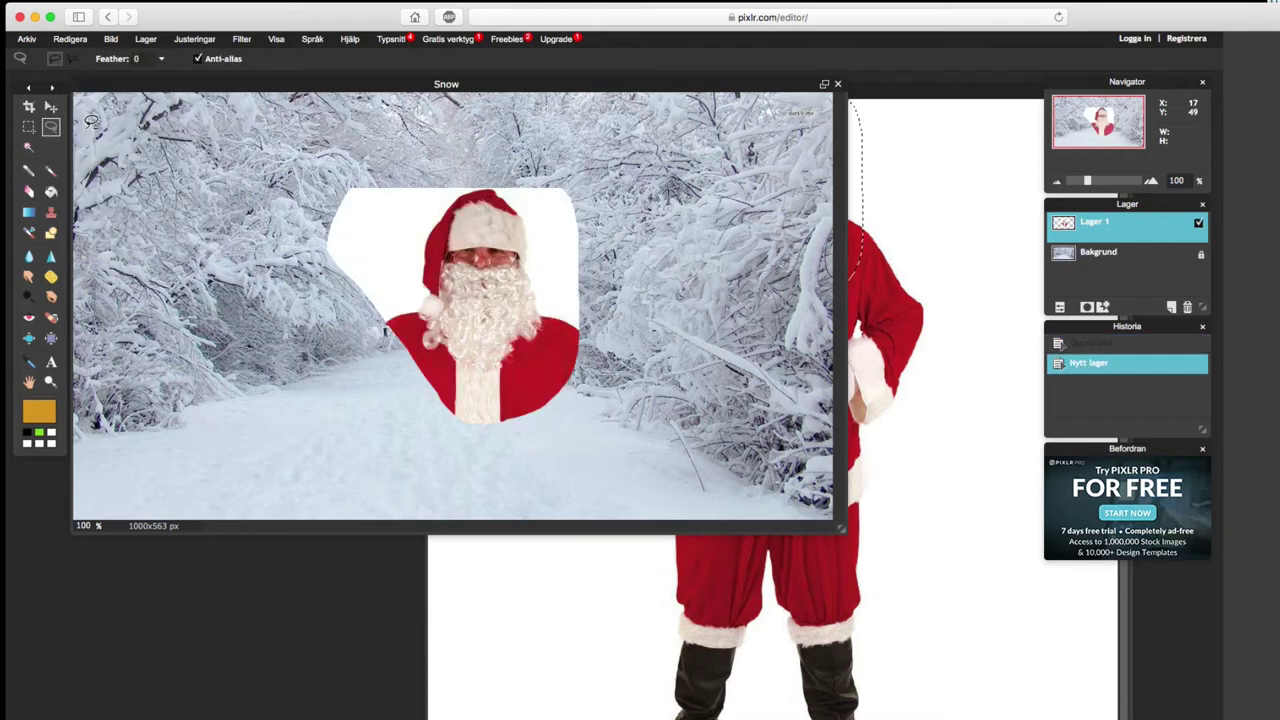
key("super+z")
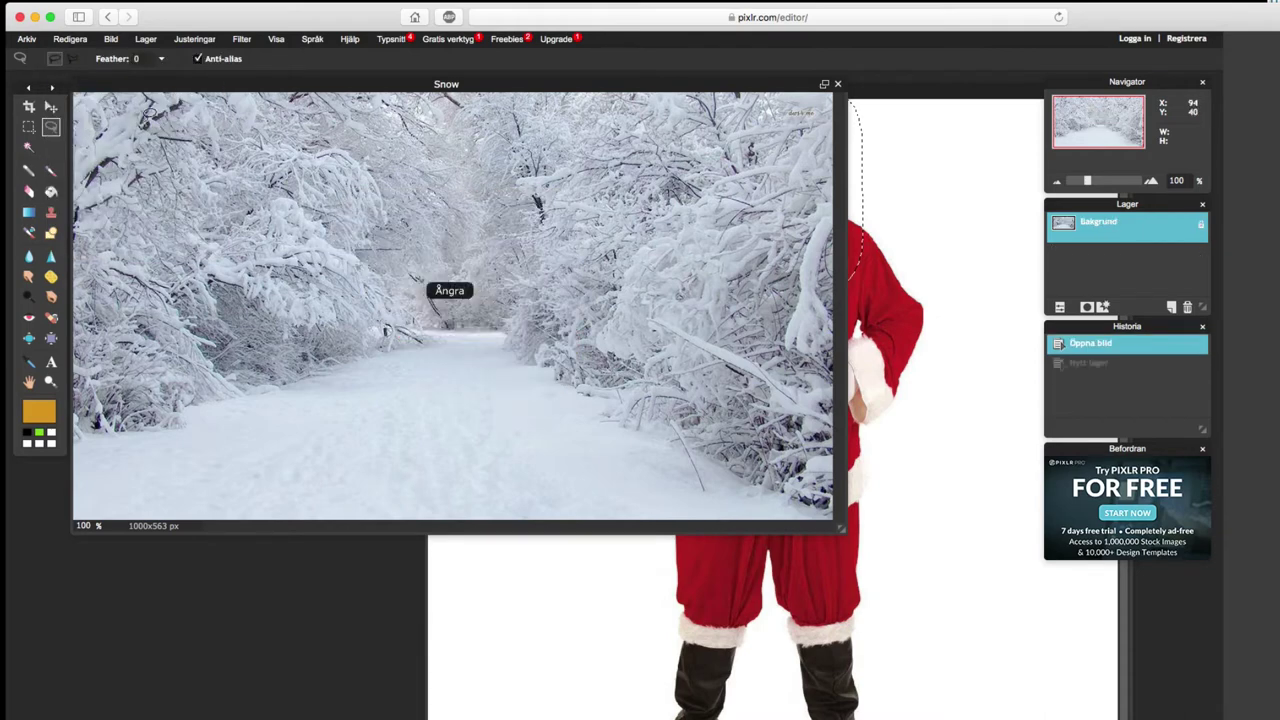
- Return to the Santa image and clear its lasso selection
left_click(886, 93)
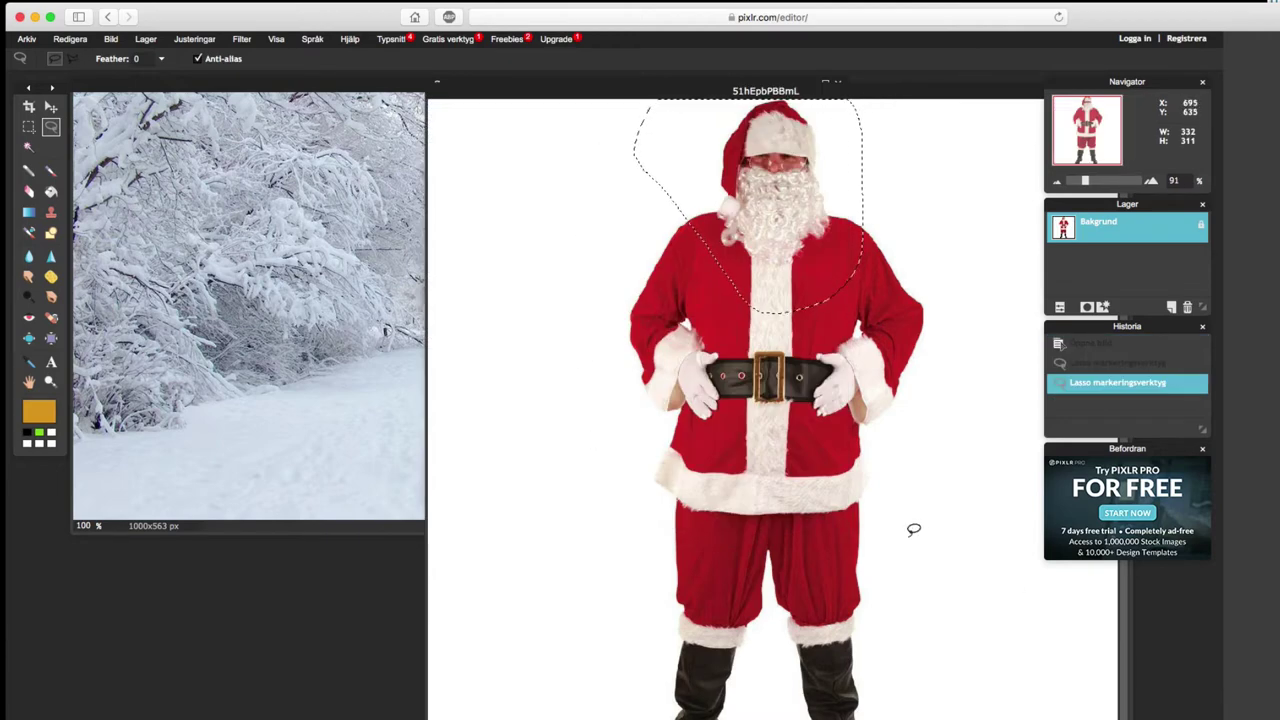
left_click(70, 39)
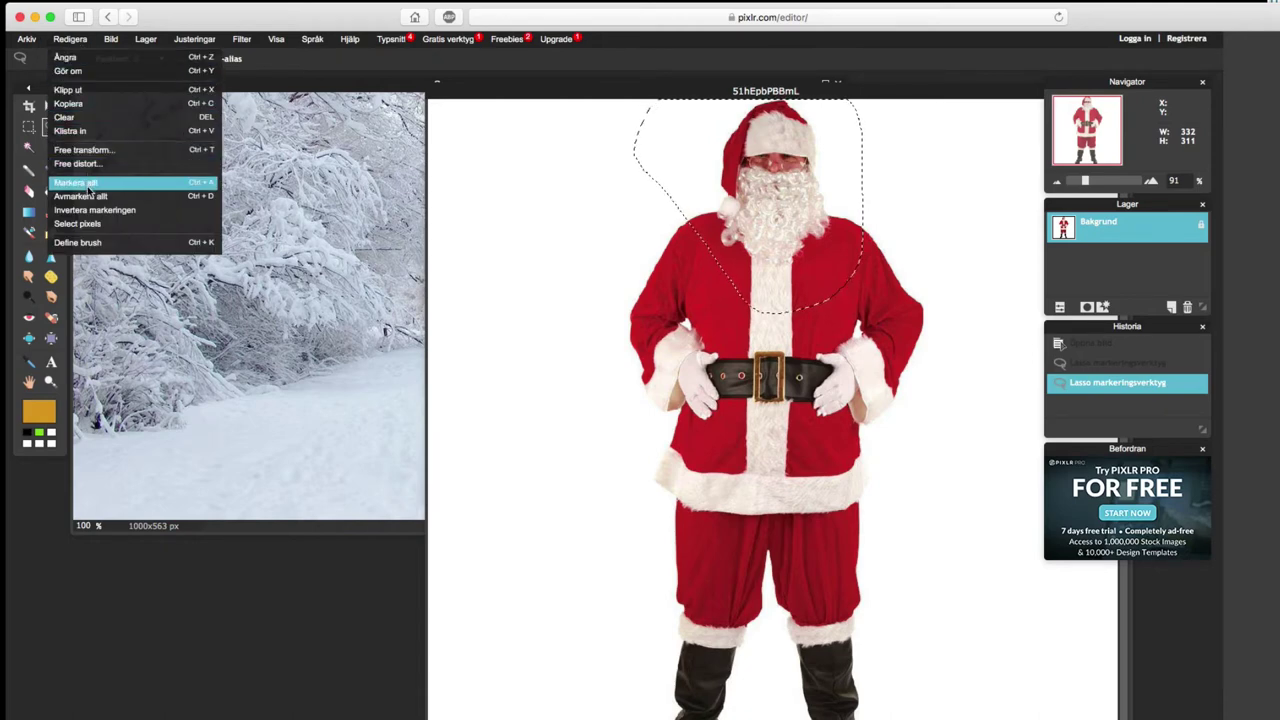
left_click(87, 197)
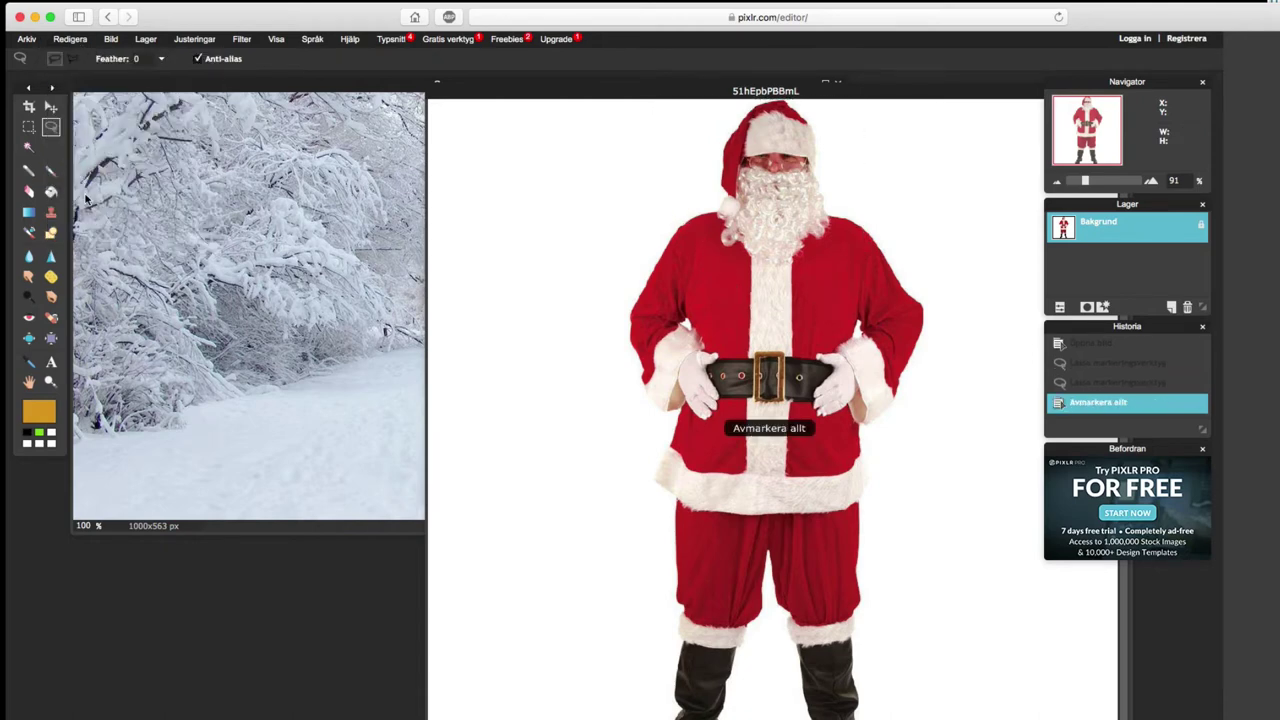
- Try a magic wand selection of the Santa photo's white background, set the tolerance to 11 and deselect everything
left_click(29, 148)
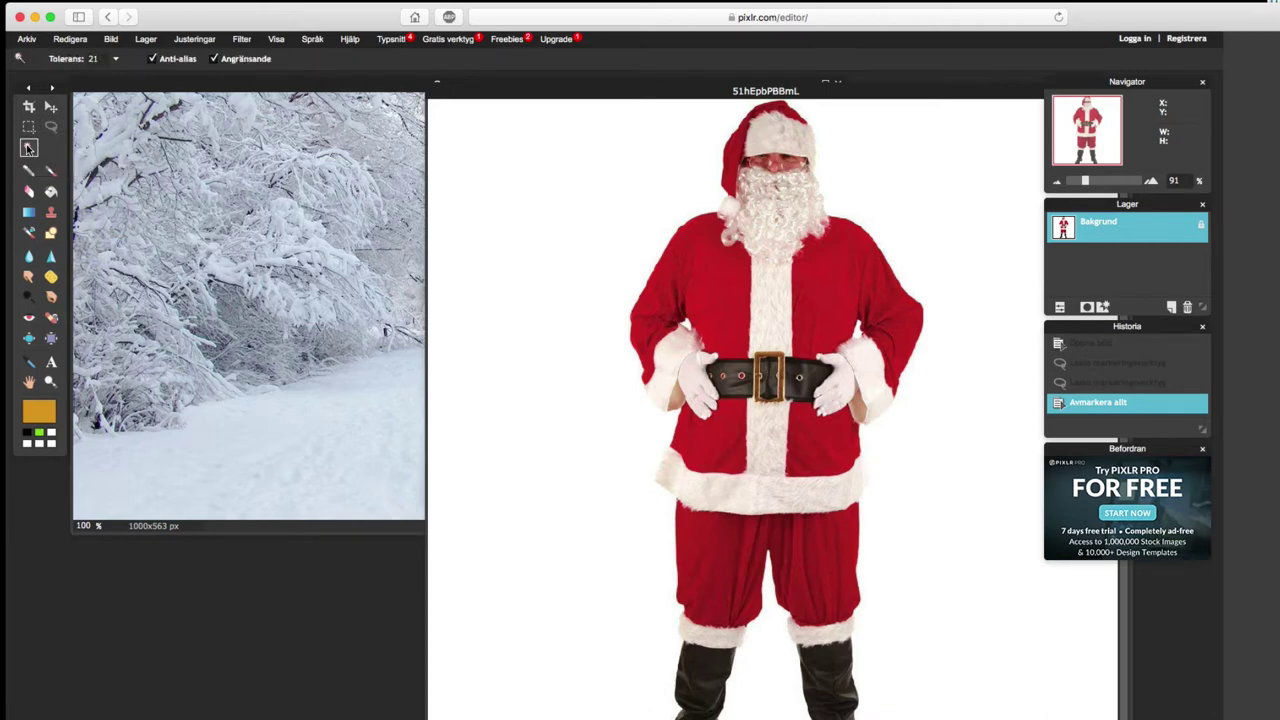
left_click(553, 276)
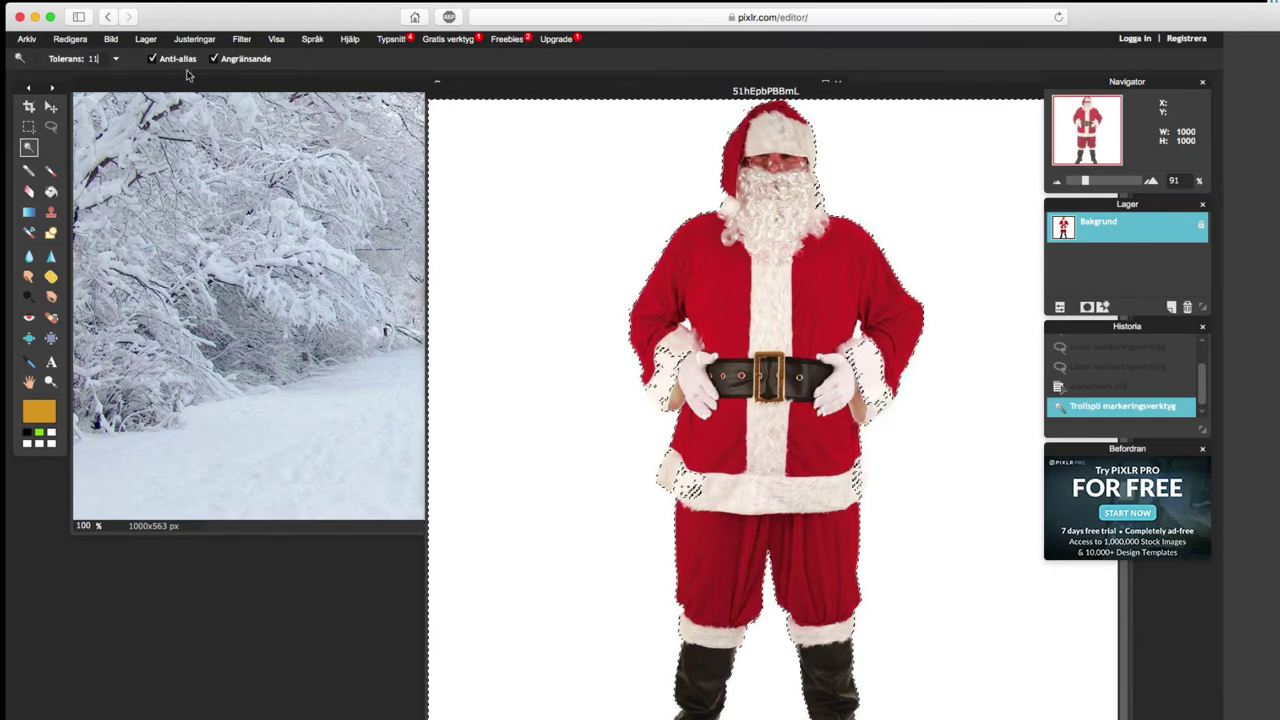
left_click(70, 40)
left_click(101, 199)
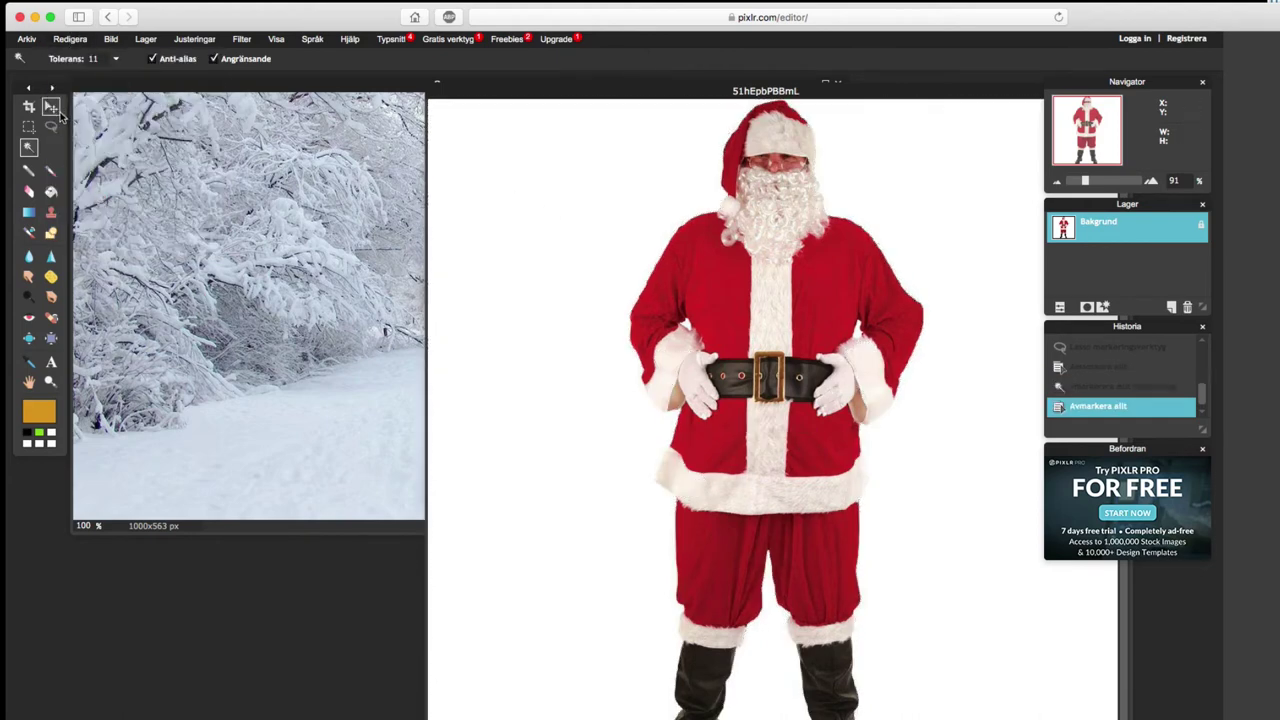
- Select the white background with the magic wand at tolerance 11 and invert the selection to the Santa figure
left_click(553, 193)
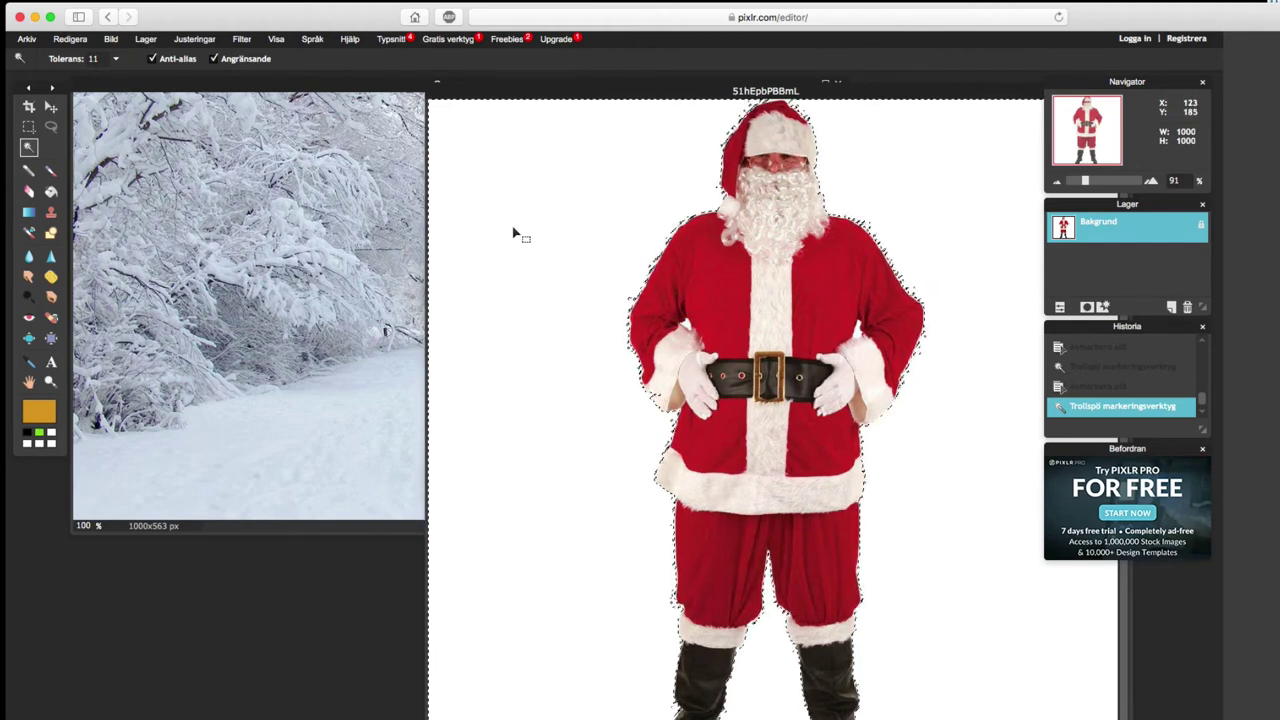
left_click(70, 40)
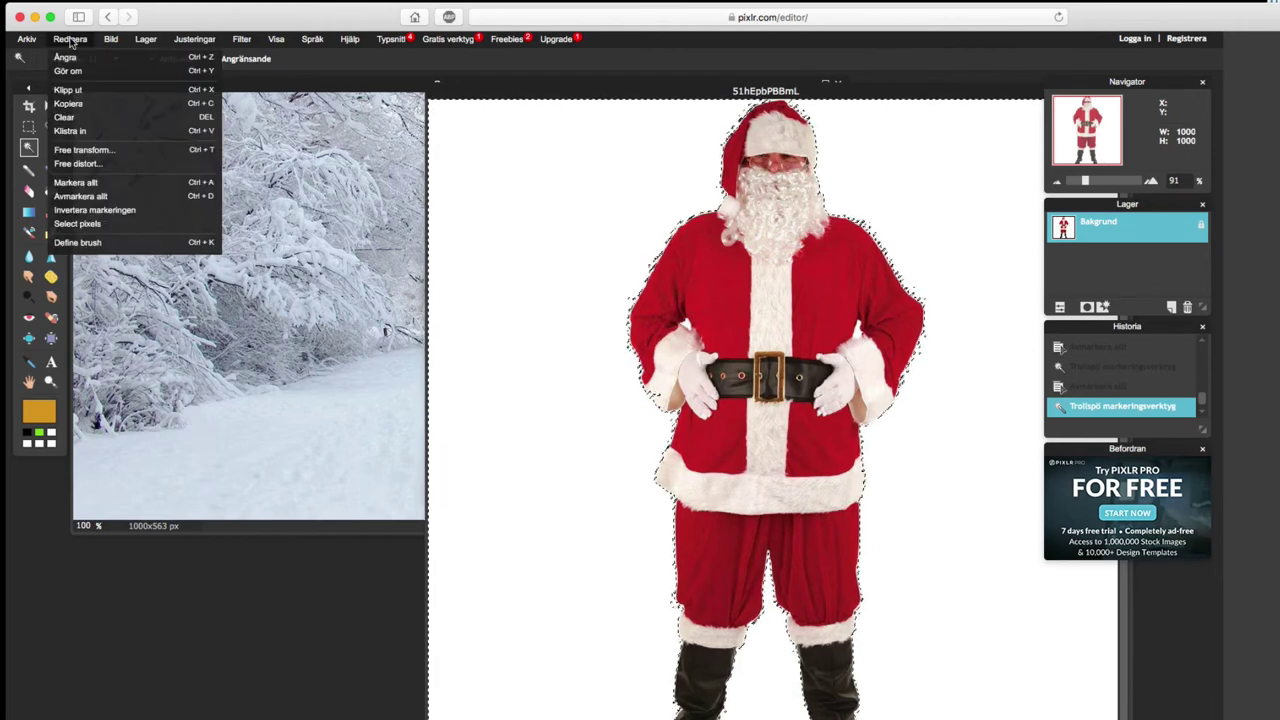
left_click(89, 211)
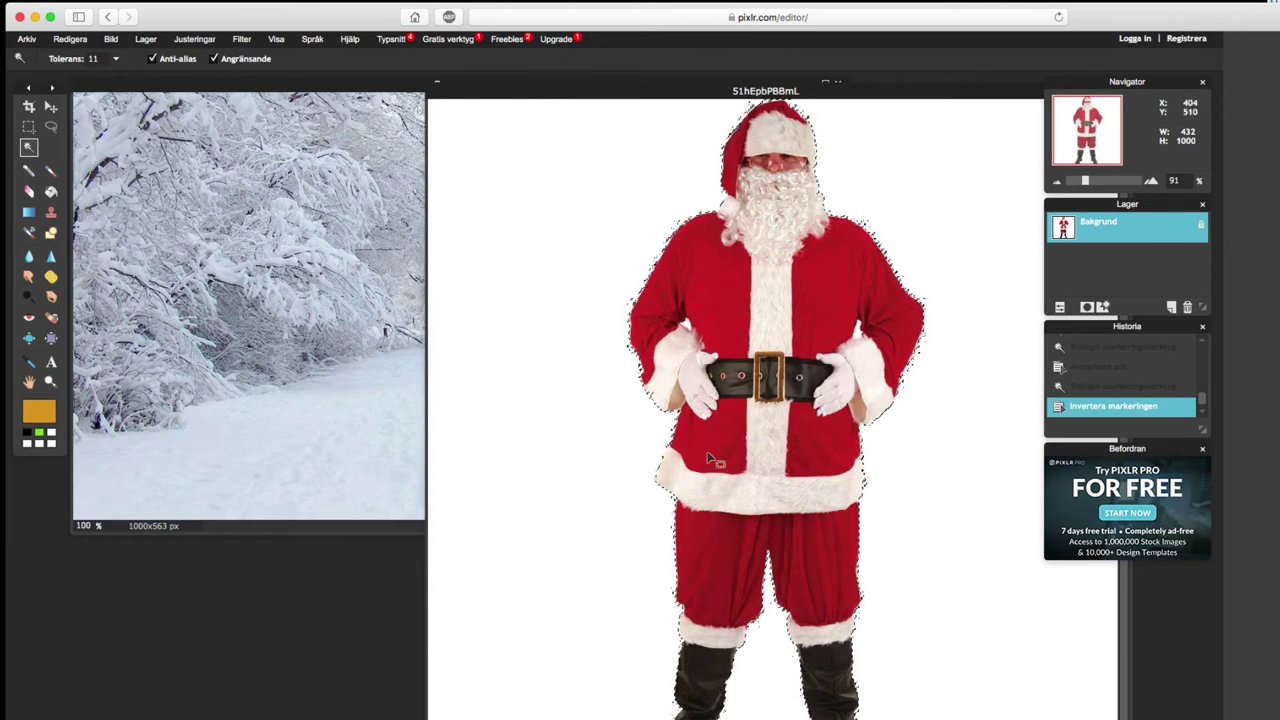
- Copy the selected Santa figure and paste it as a new layer into the Snow image
left_click(72, 41)
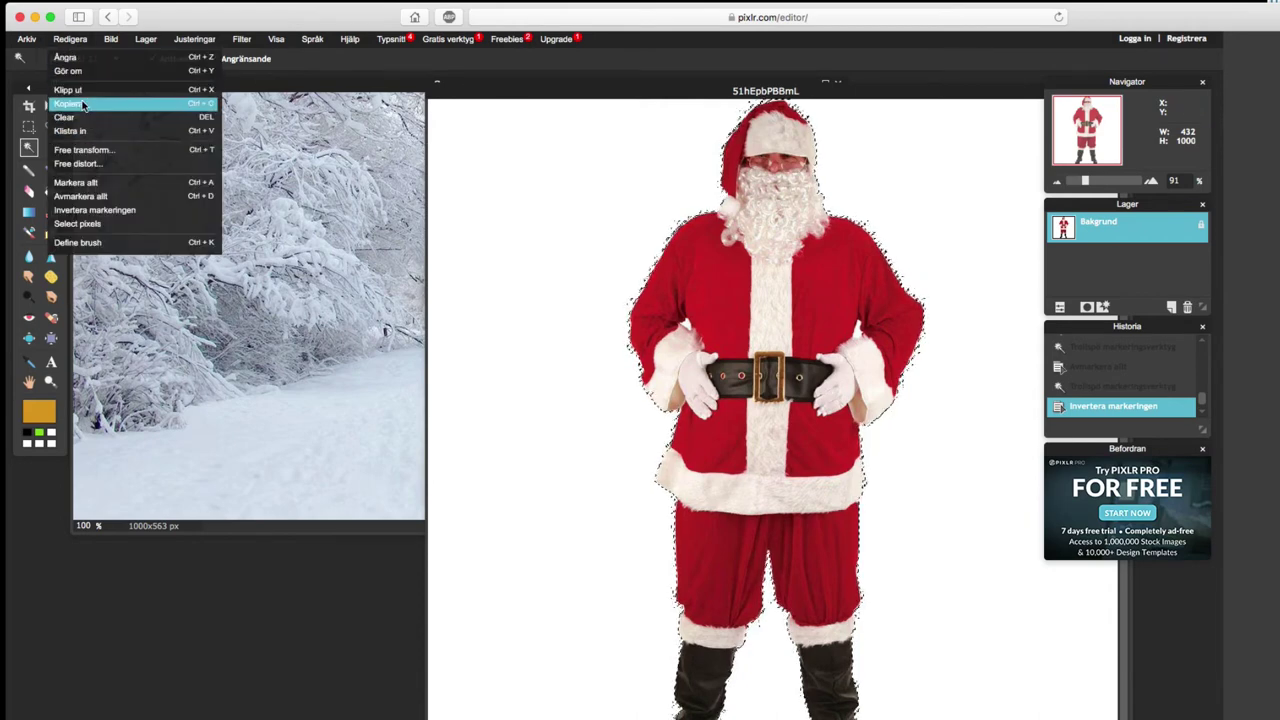
left_click(84, 105)
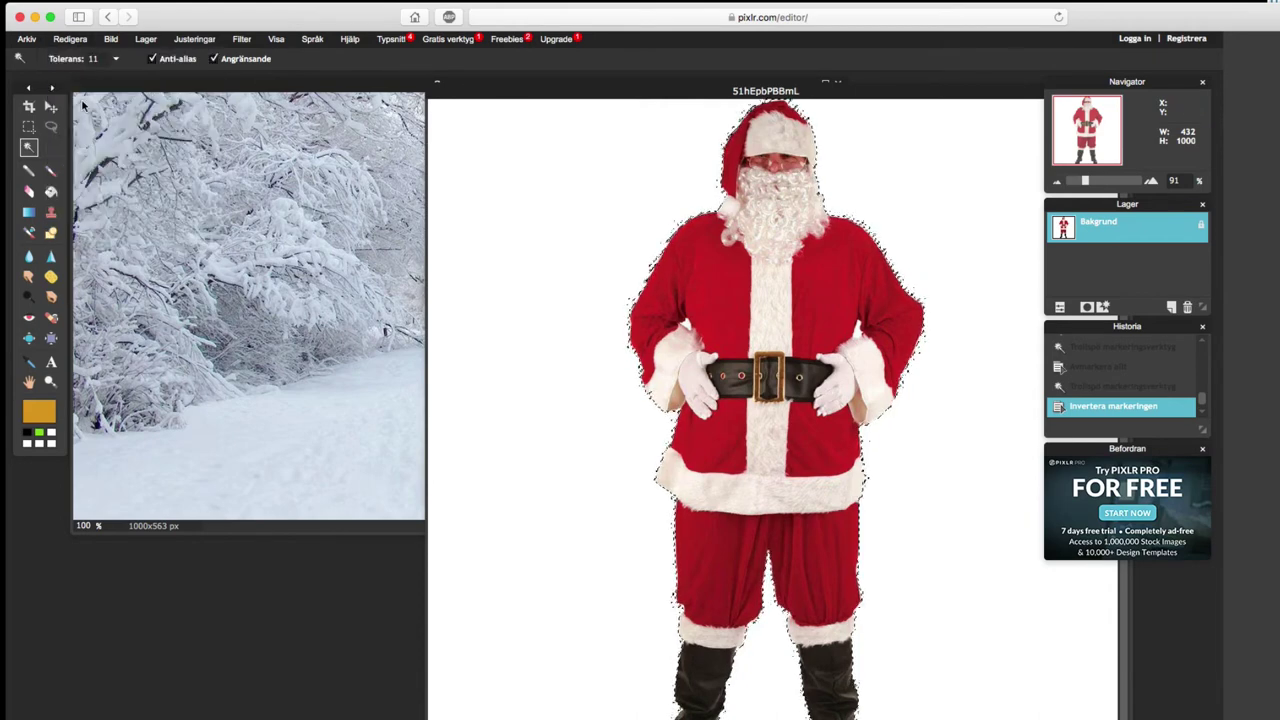
left_click(236, 86)
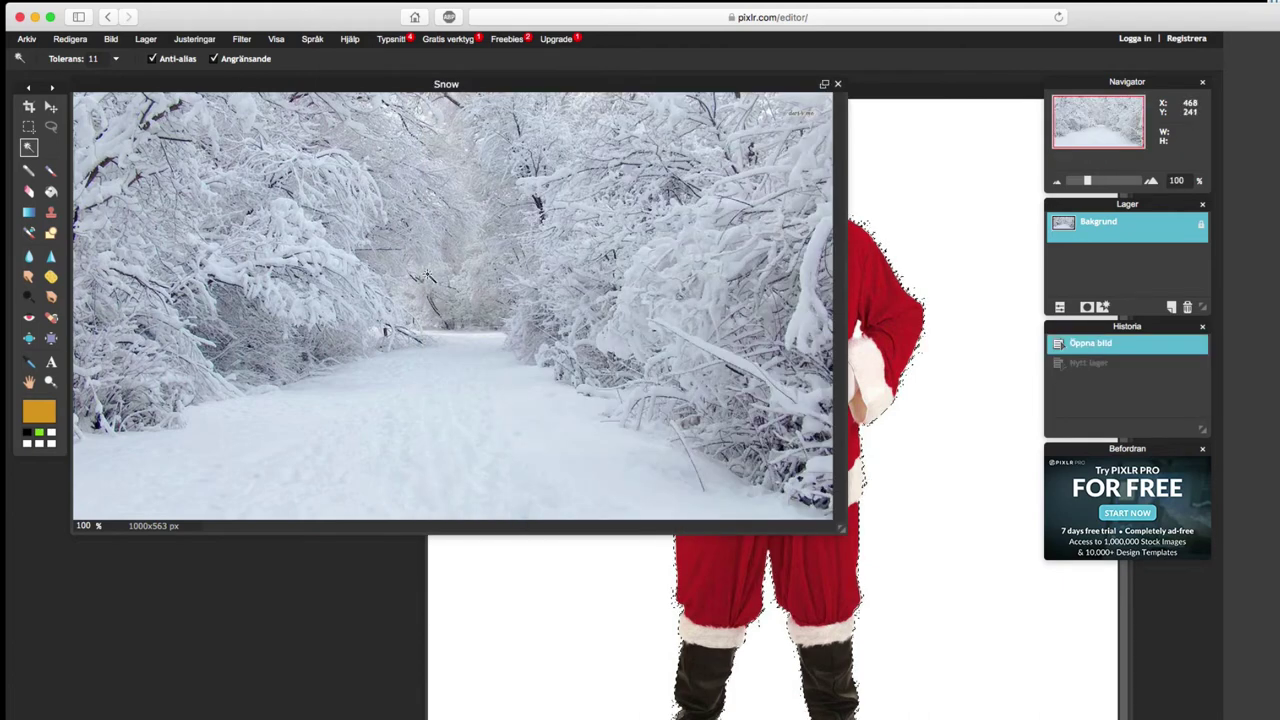
left_click_drag(256, 84, 339, 179)
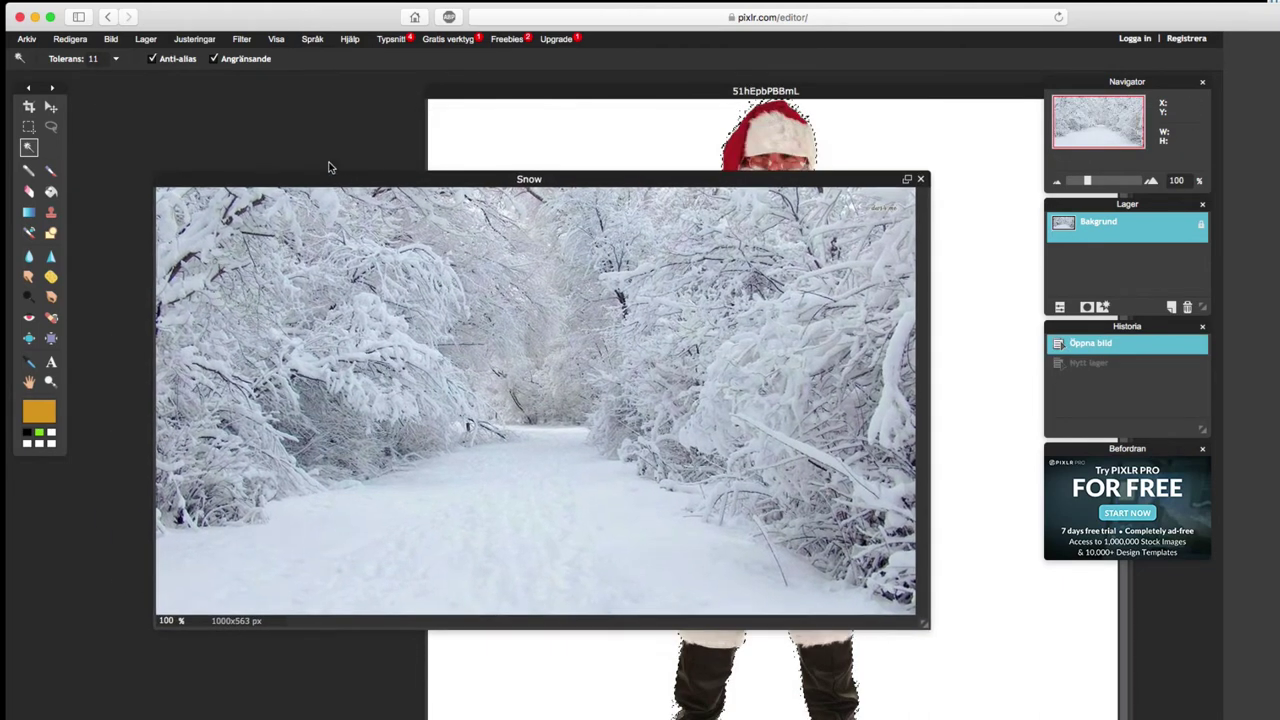
left_click(70, 39)
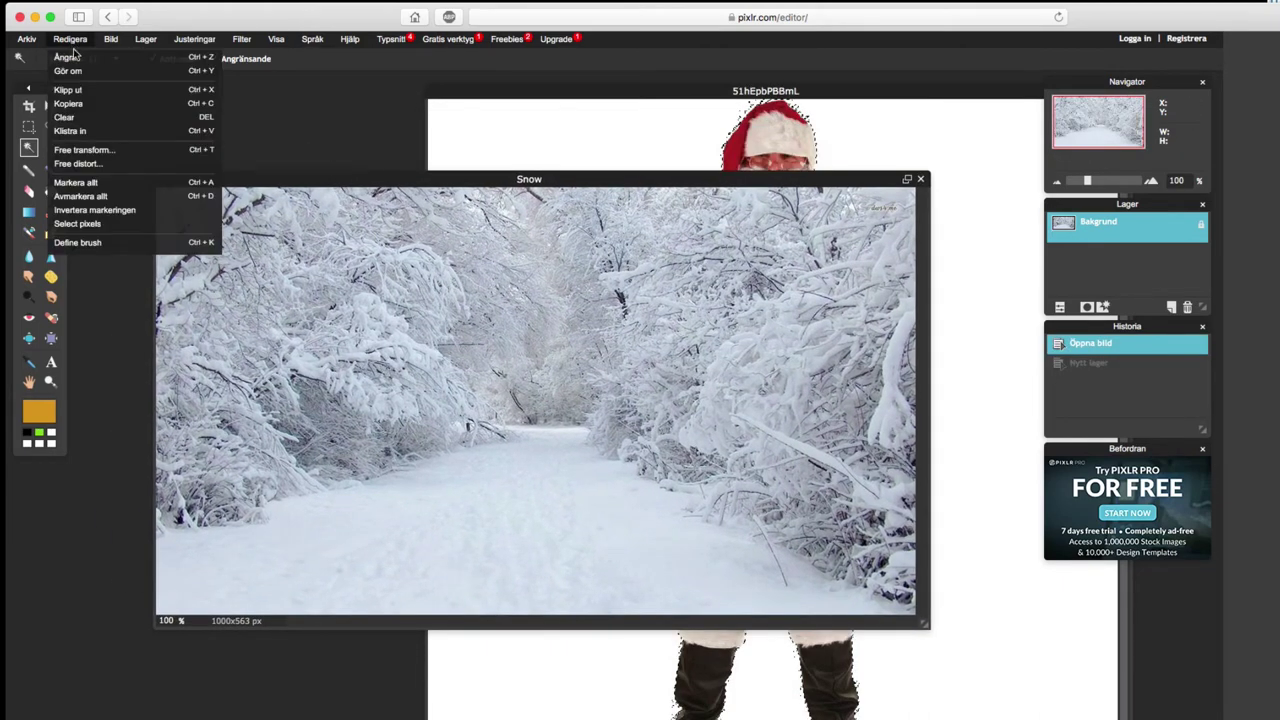
left_click(97, 133)
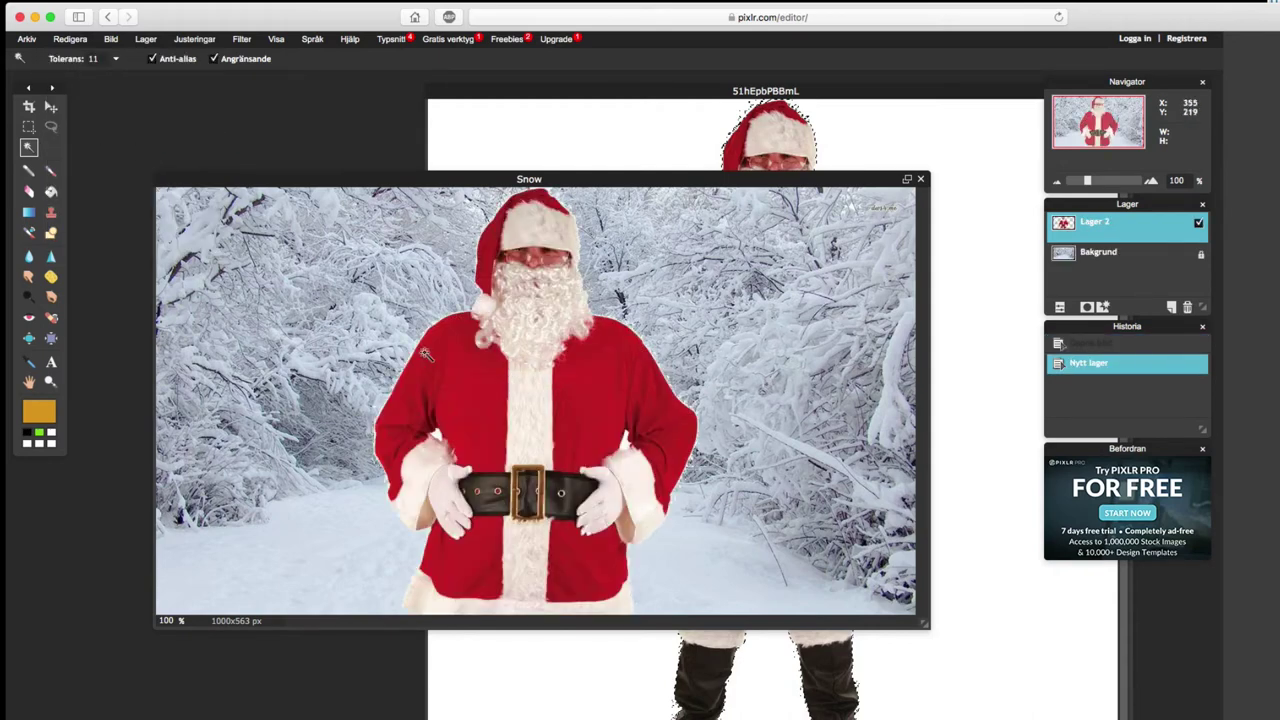
- Shift the pasted Santa layer lower in the Snow image and scale it to about half size with Free transform
left_click(51, 106)
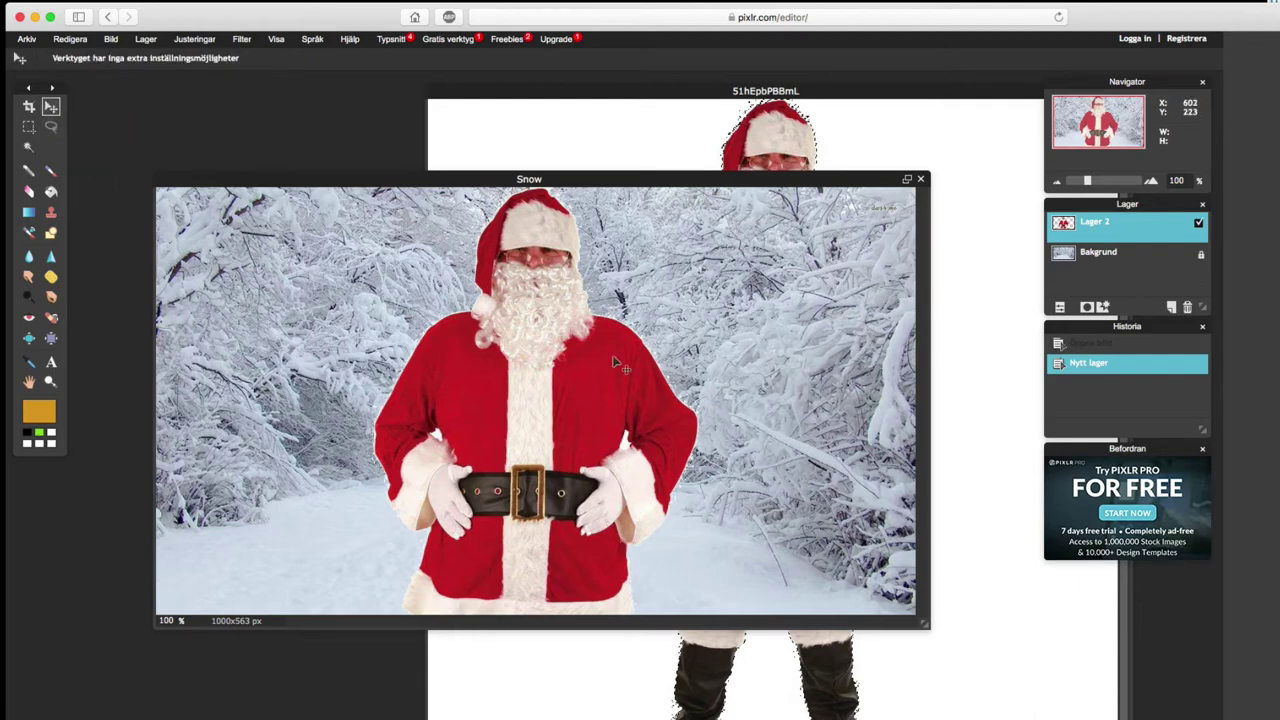
left_click_drag(617, 364, 670, 410)
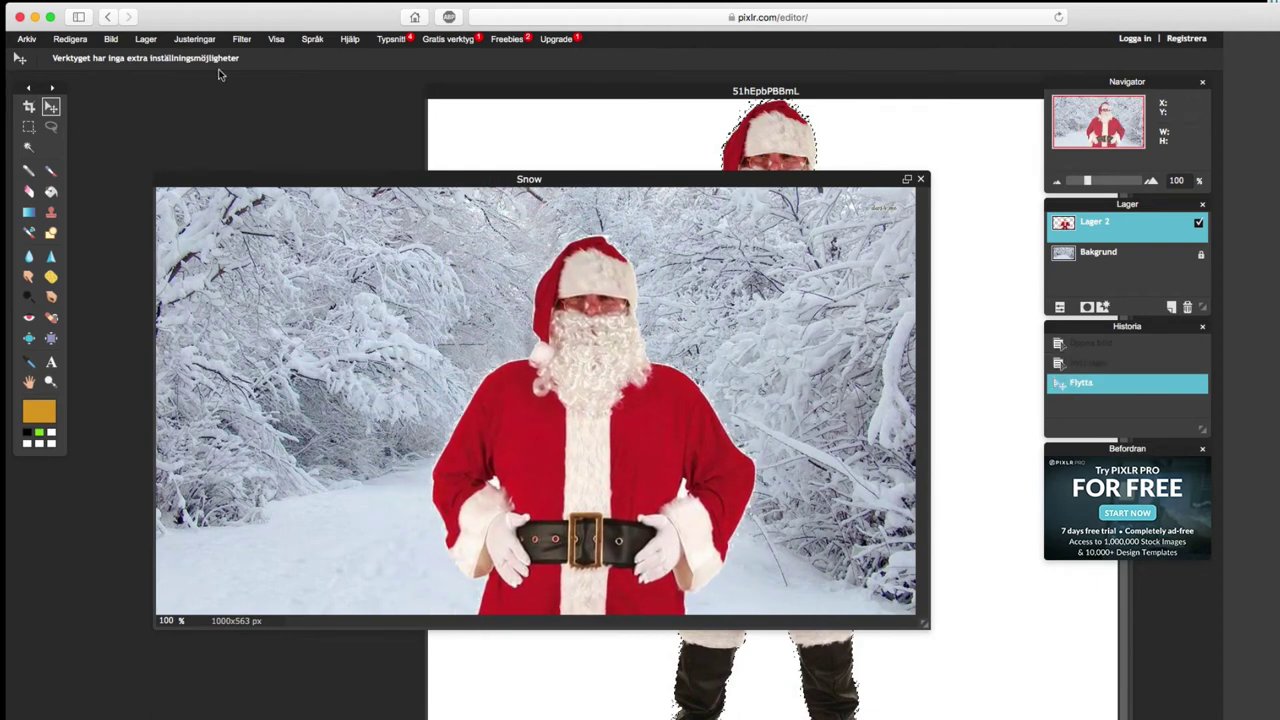
left_click(72, 40)
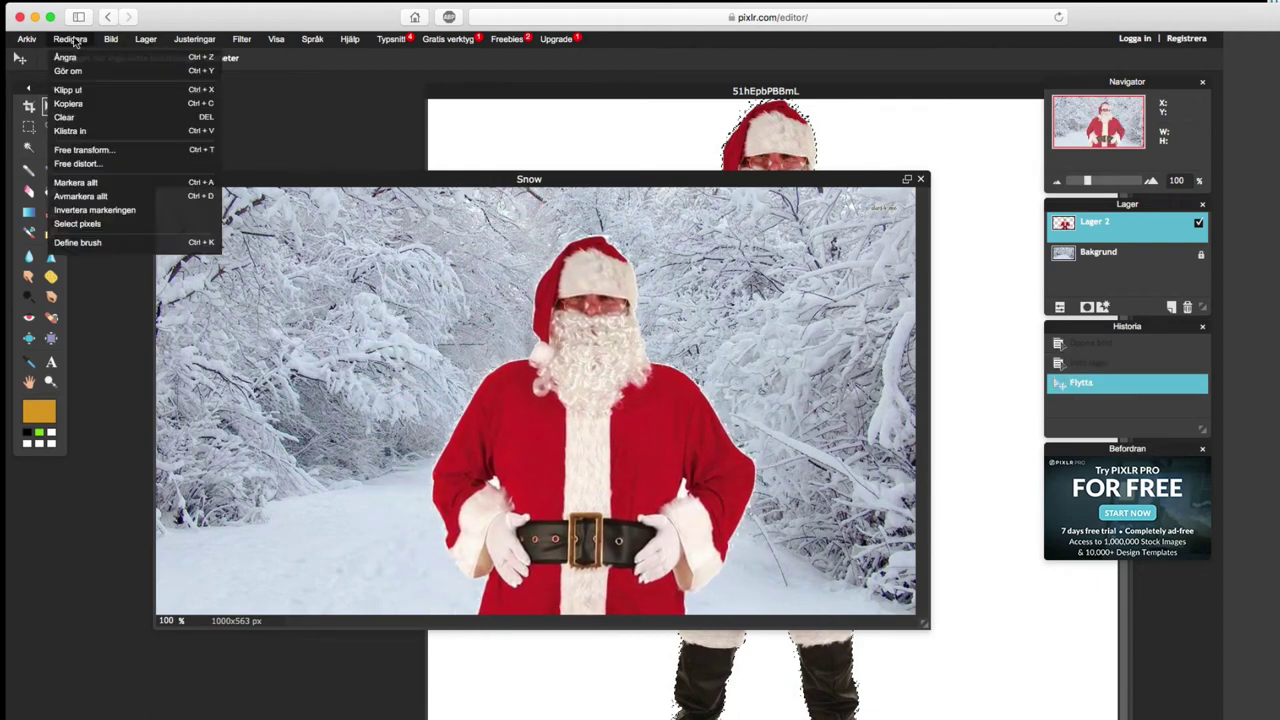
left_click(95, 150)
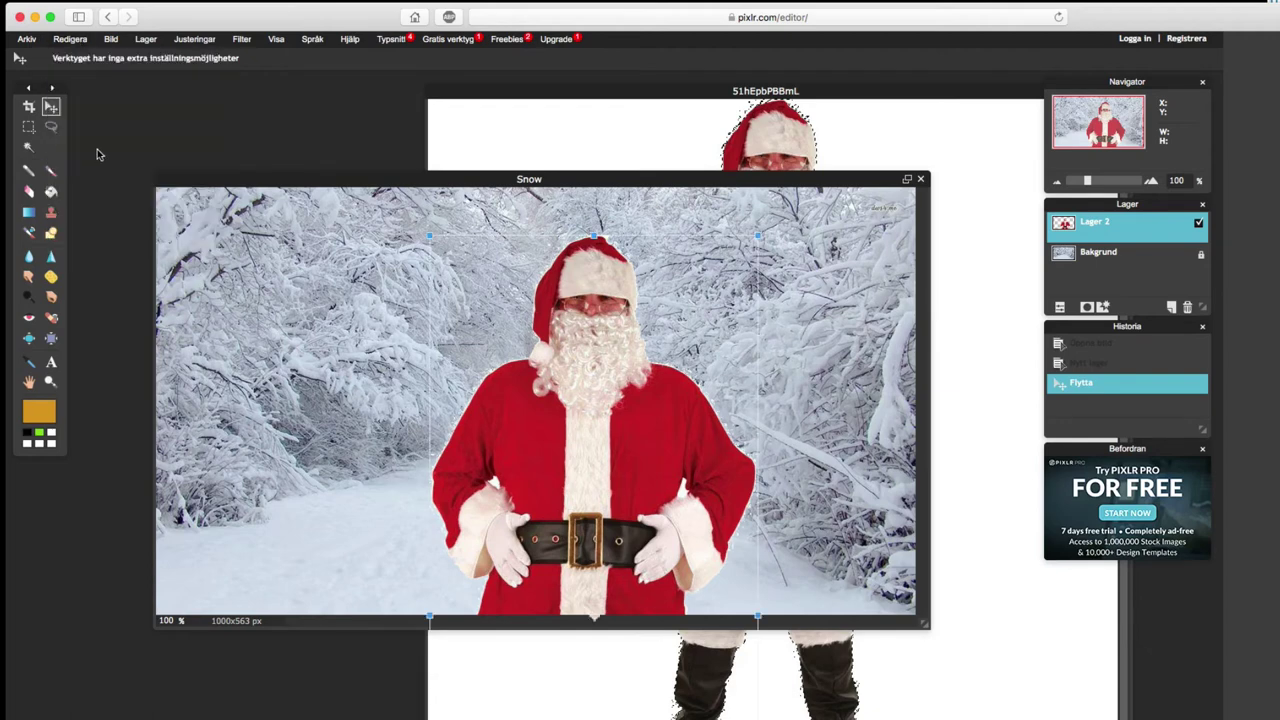
left_click_drag(430, 236, 534, 376)
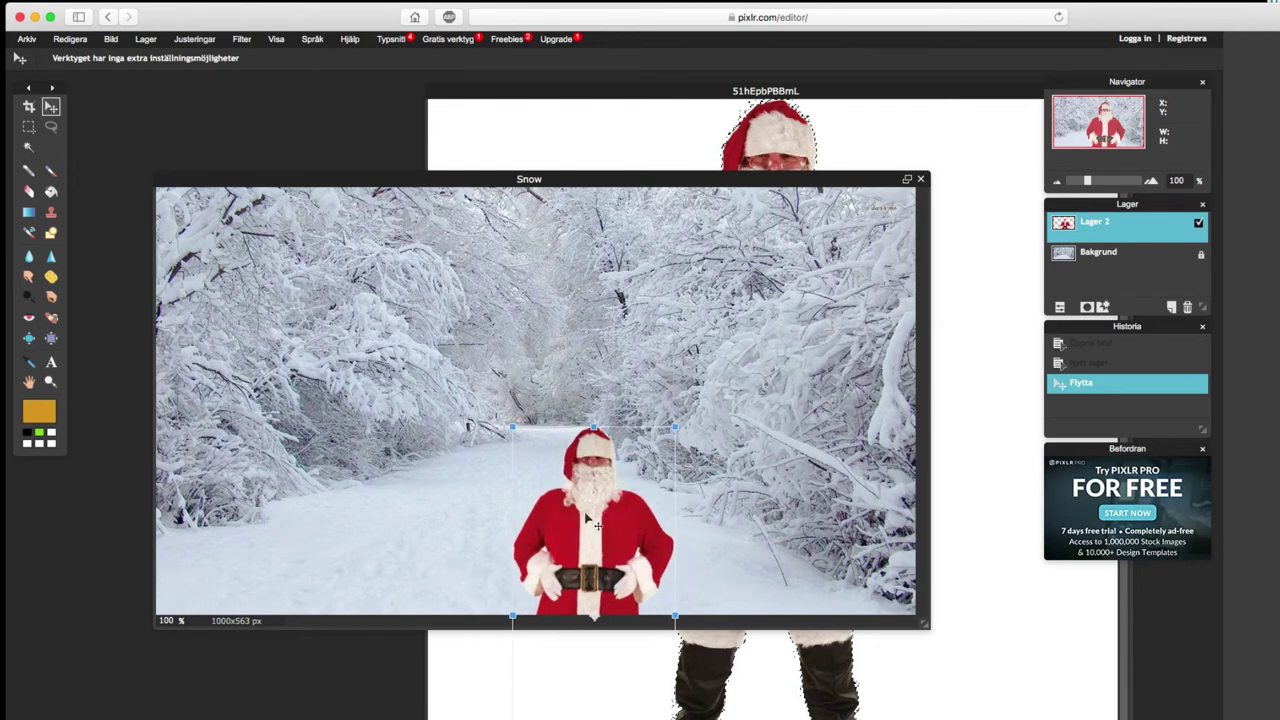
- Position the scaled Santa so the whole figure stands on the snowy path, and apply the transform
left_click_drag(582, 525, 558, 313)
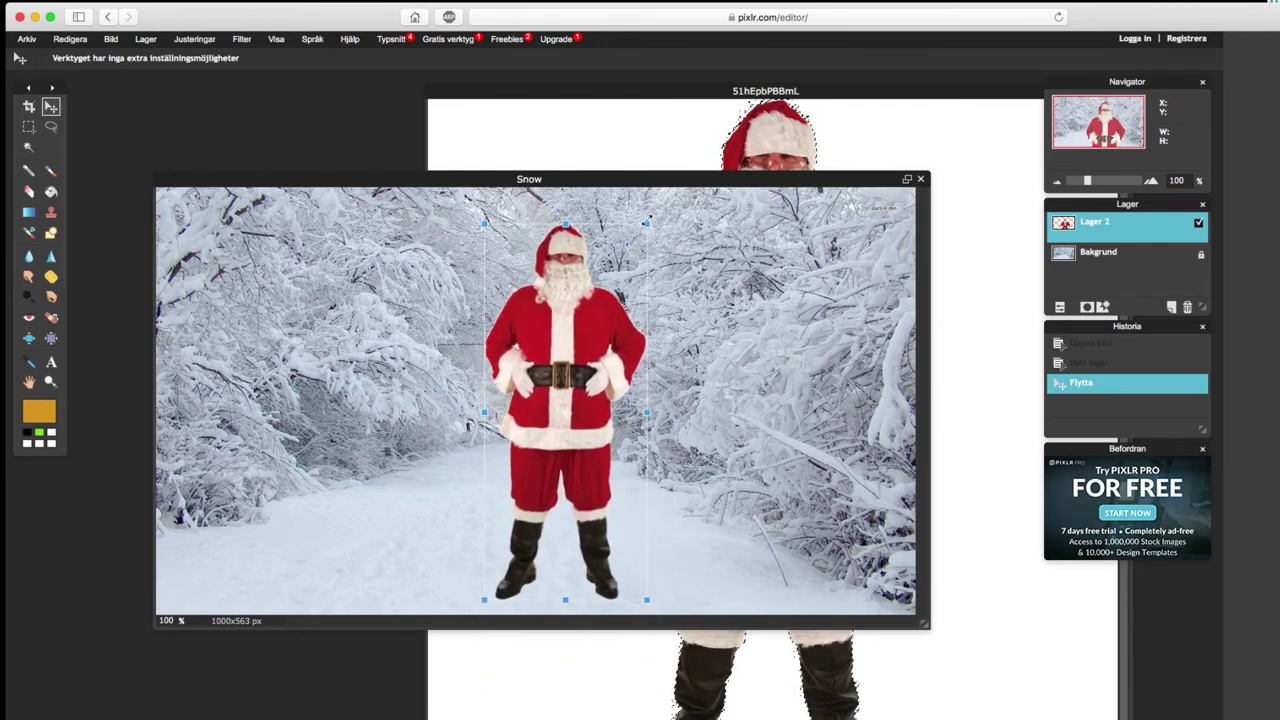
mouse_move(646, 222)
left_mouse_down()
mouse_move(622, 306)
mouse_move(648, 217)
left_mouse_up()
left_click_drag(561, 325, 598, 315)
mouse_move(598, 315)
left_mouse_down()
mouse_move(507, 314)
mouse_move(578, 327)
left_mouse_up()
key("Return")
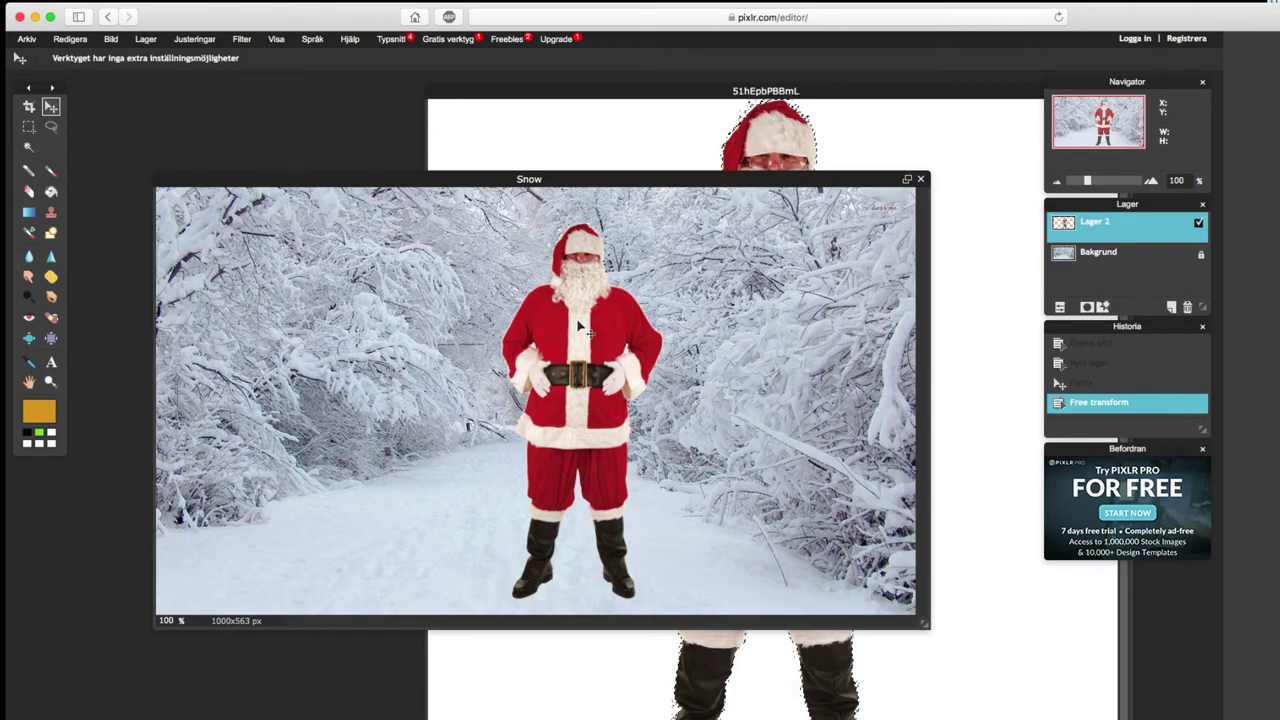
- Darken the Bakgrund snow layer with Levels by setting the RBG midtone input level to about 2.58
left_click(1105, 256)
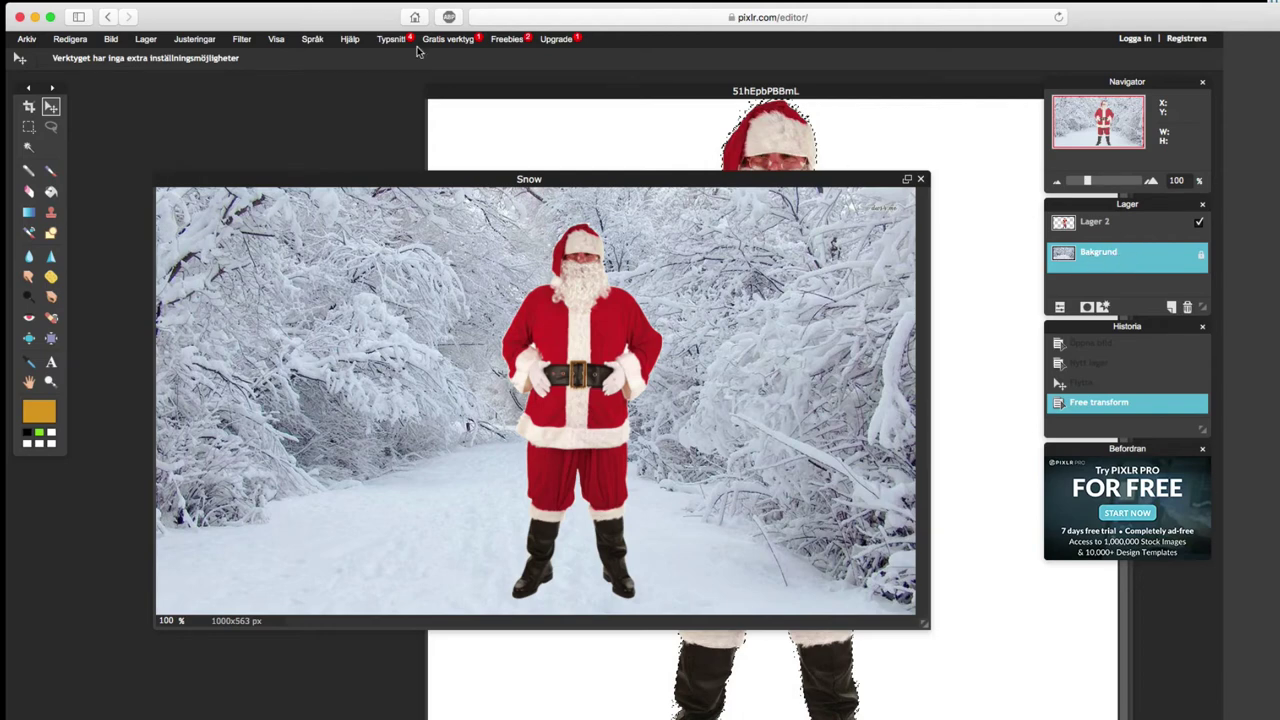
left_click(199, 38)
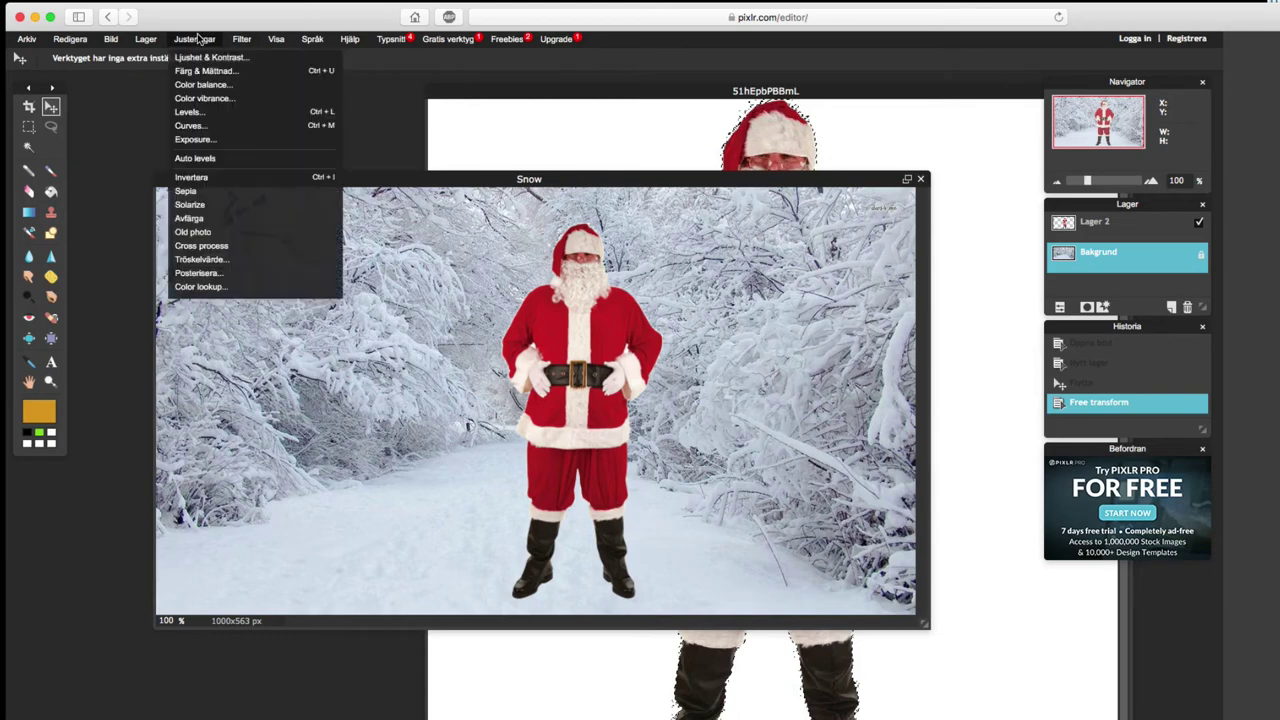
left_click(201, 113)
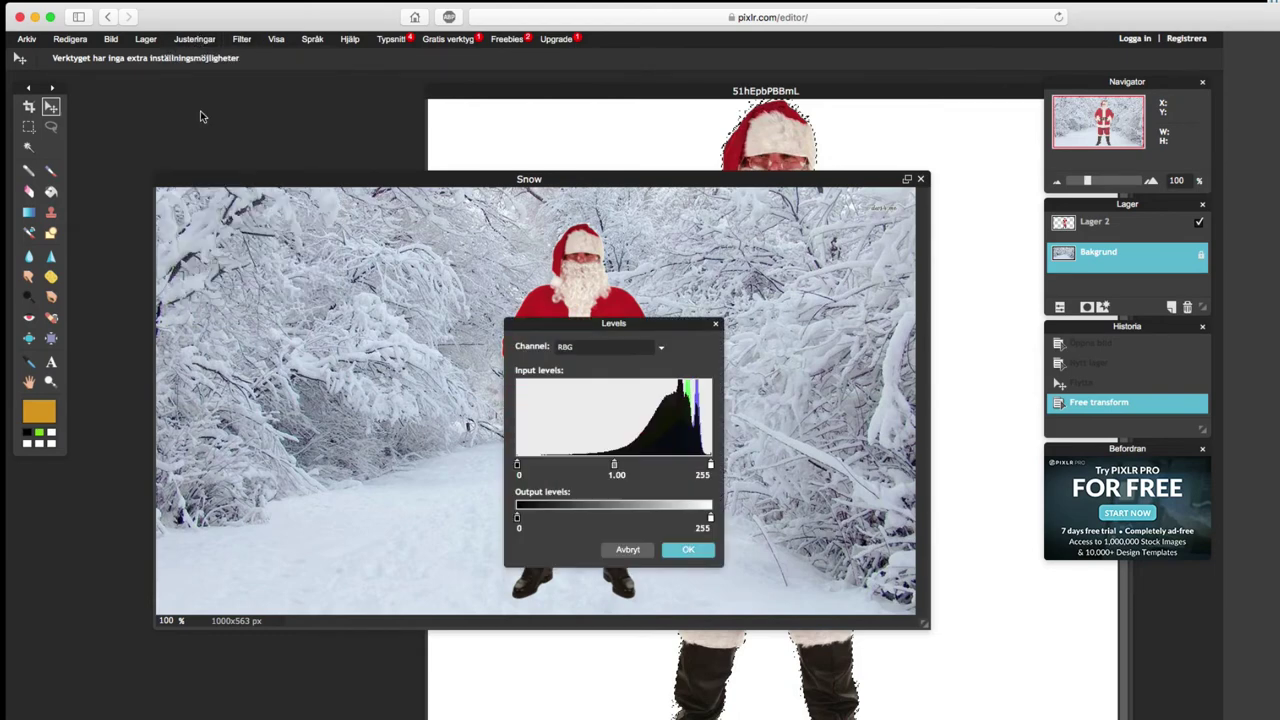
left_click_drag(558, 327, 754, 241)
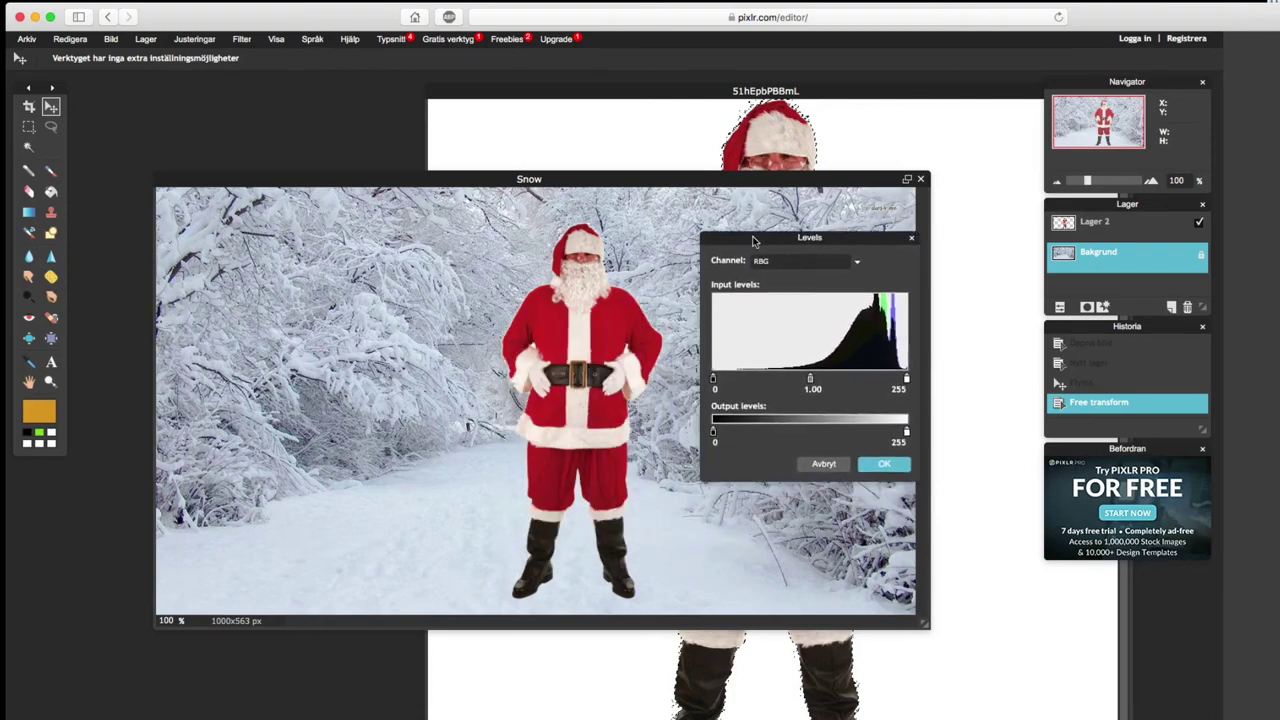
left_click_drag(812, 381, 853, 378)
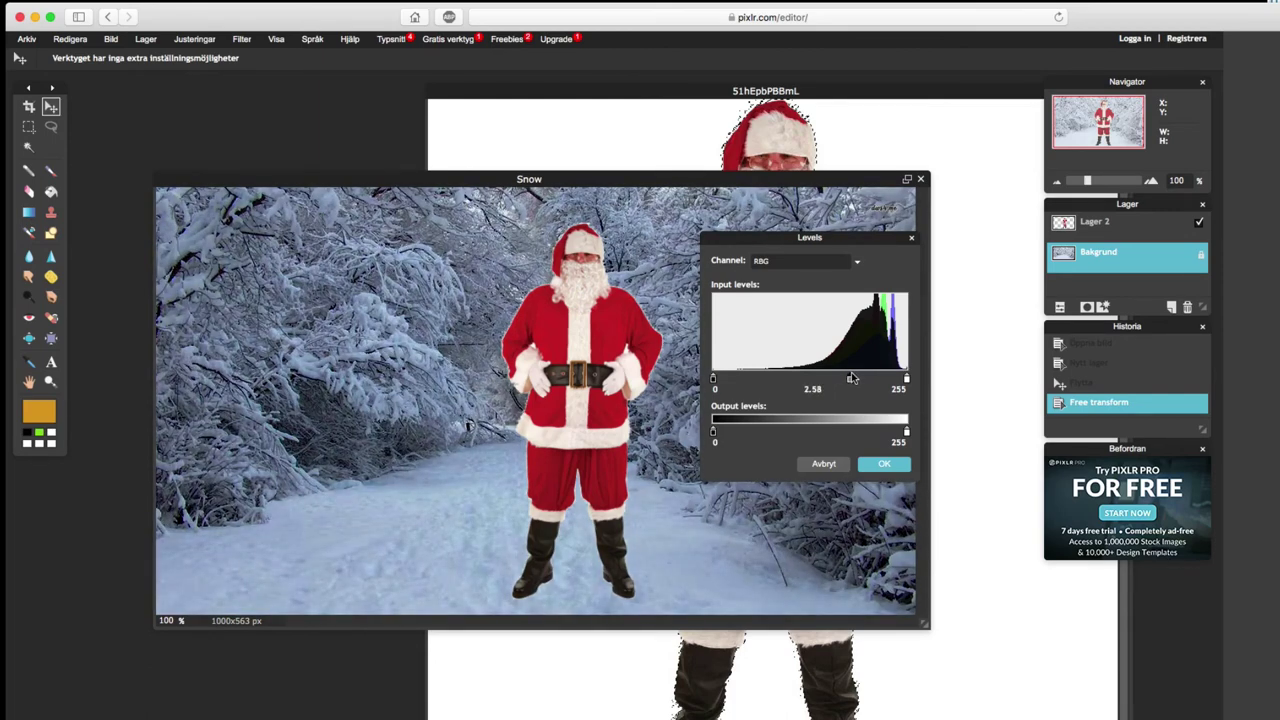
left_click(882, 465)
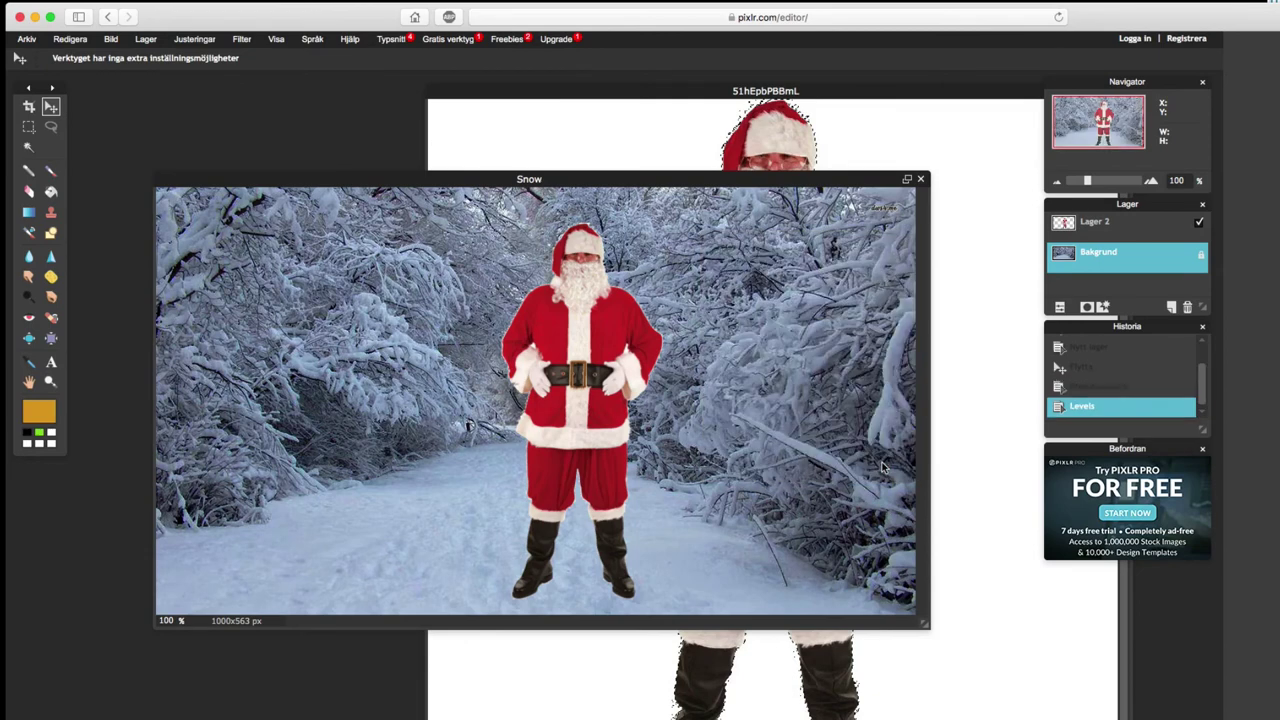
- Darken the Santa layer (Lager 2) with Curves by pulling the RBG curve down at its midtones and upper tones
left_click(1111, 235)
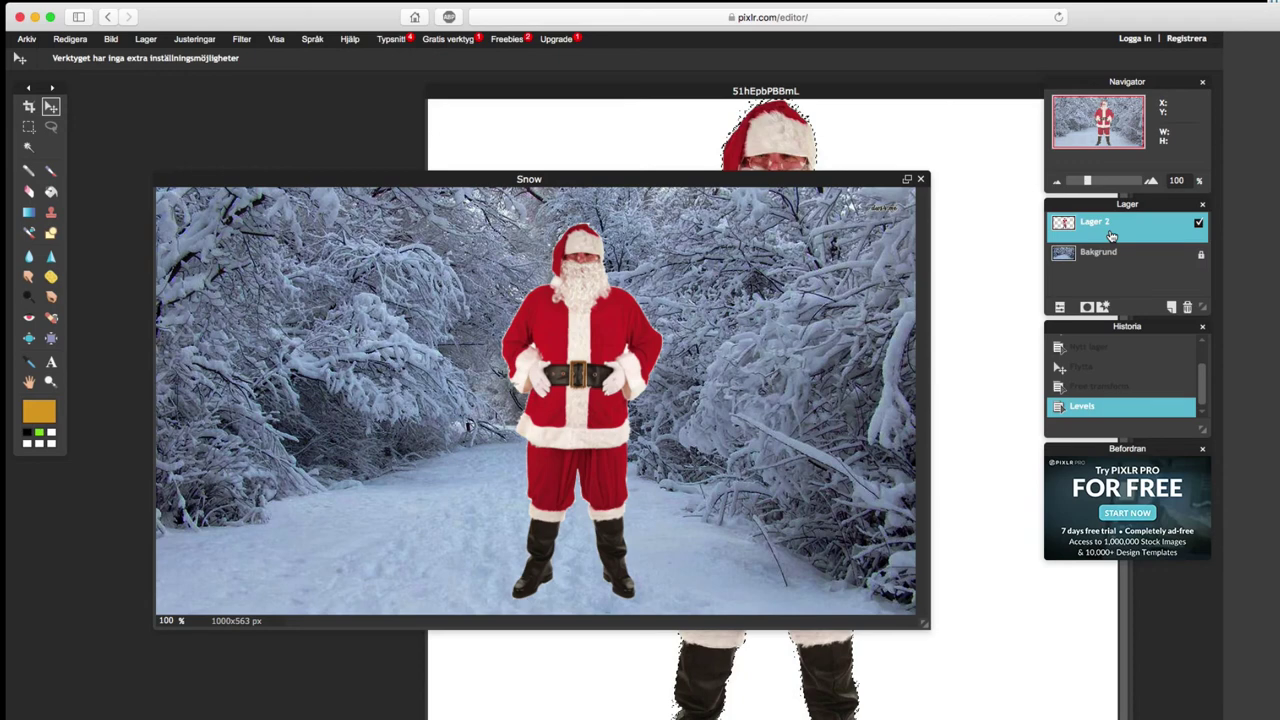
left_click(196, 40)
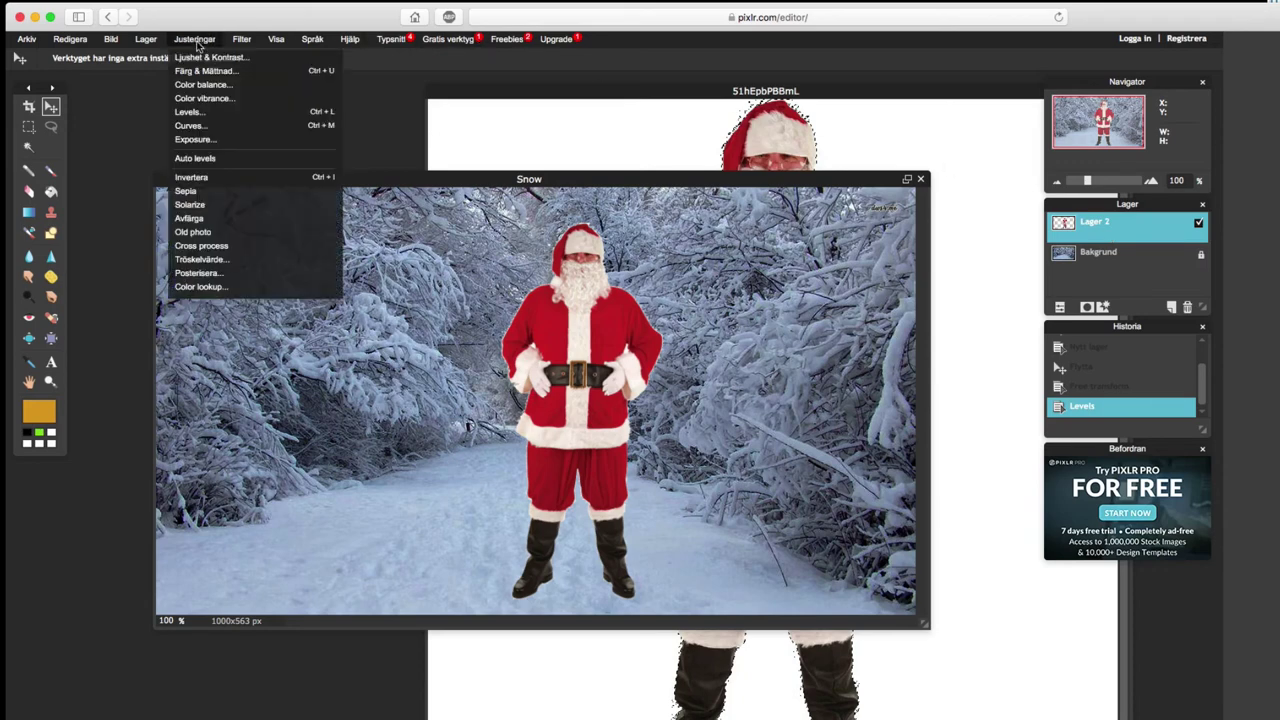
left_click(210, 126)
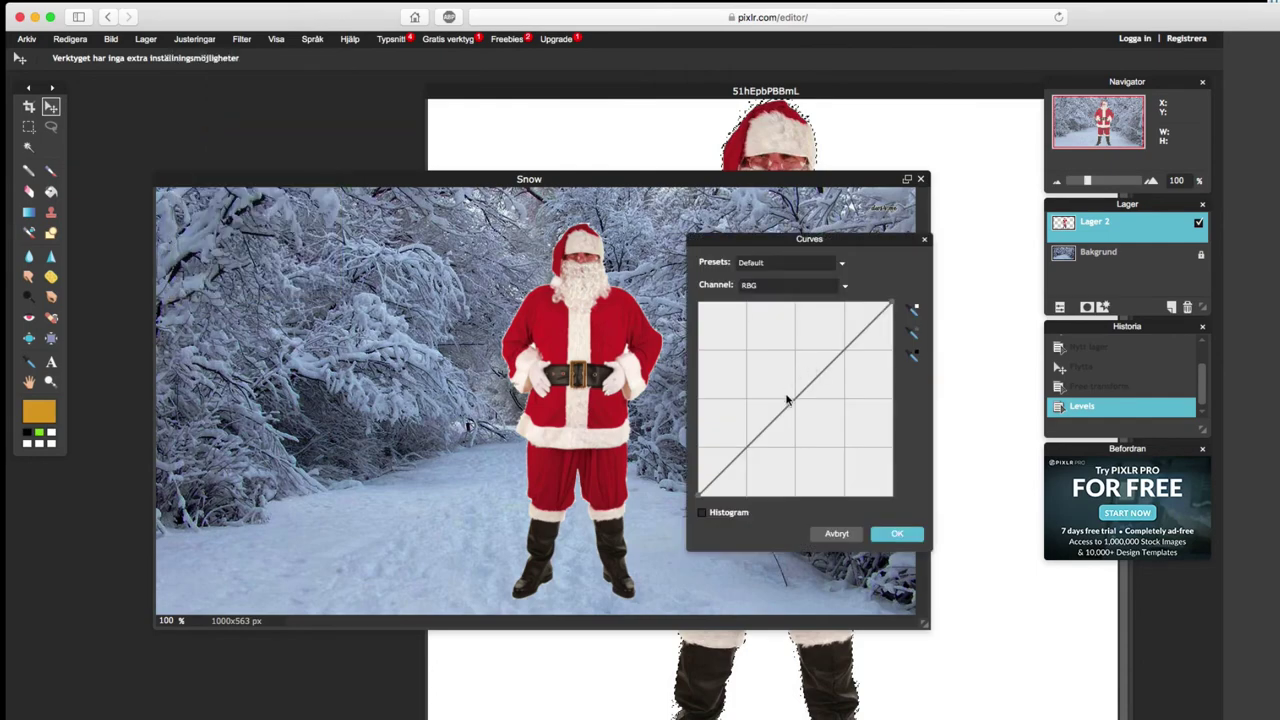
left_click_drag(789, 403, 799, 432)
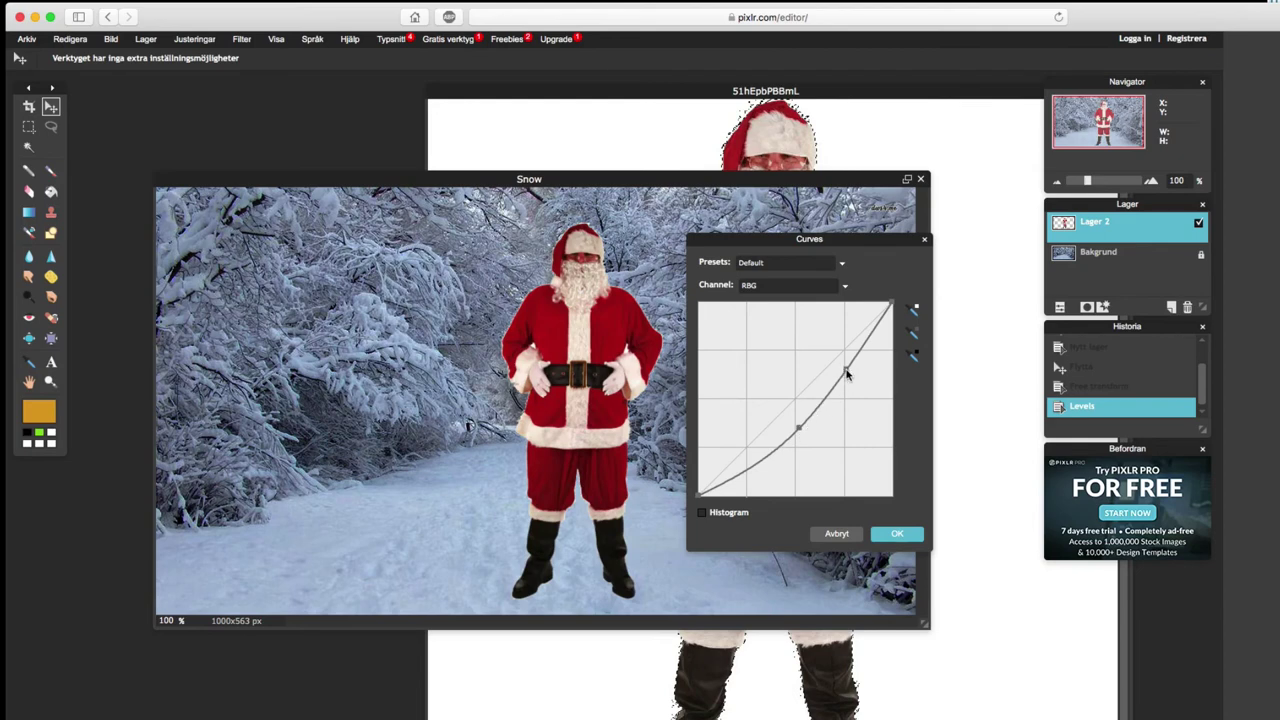
mouse_move(846, 373)
left_mouse_down()
mouse_move(857, 388)
mouse_move(849, 376)
left_mouse_up()
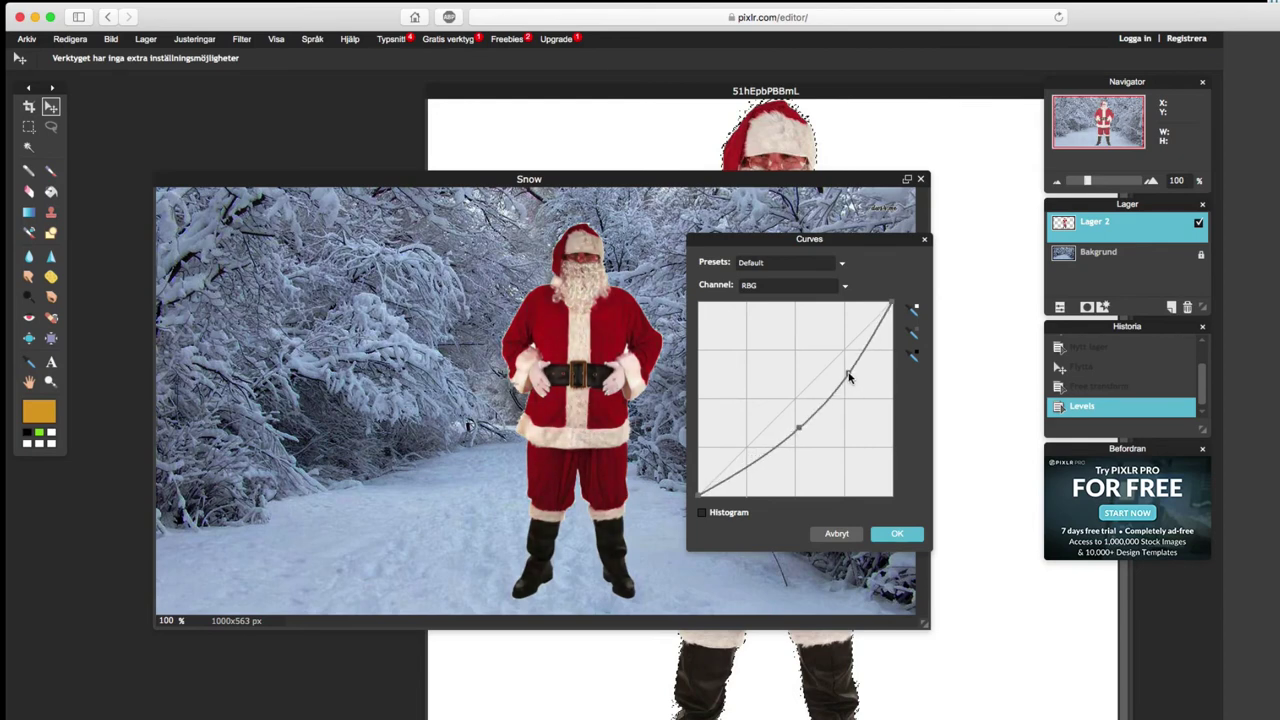
mouse_move(799, 429)
left_mouse_down()
mouse_move(769, 460)
mouse_move(794, 483)
mouse_move(787, 448)
left_mouse_up()
left_click(897, 534)
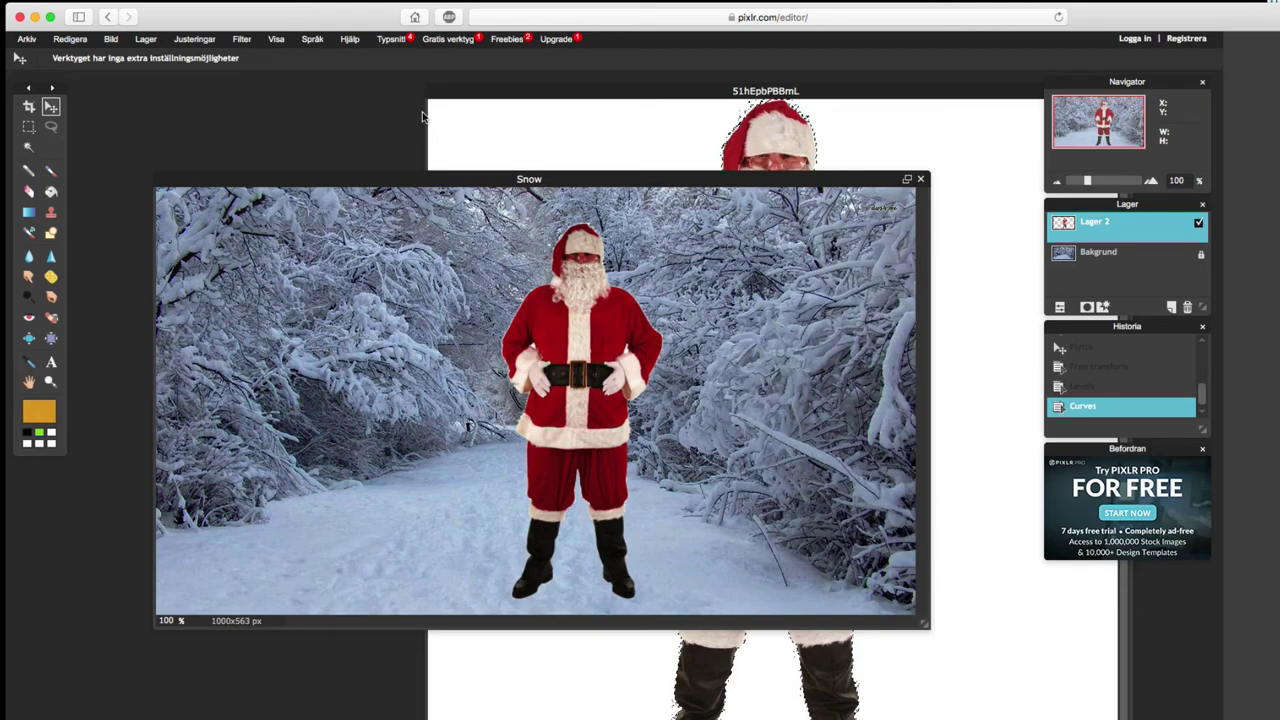
- Reduce the Santa layer's saturation slightly with the Färg & Mättnad adjustment
left_click(192, 44)
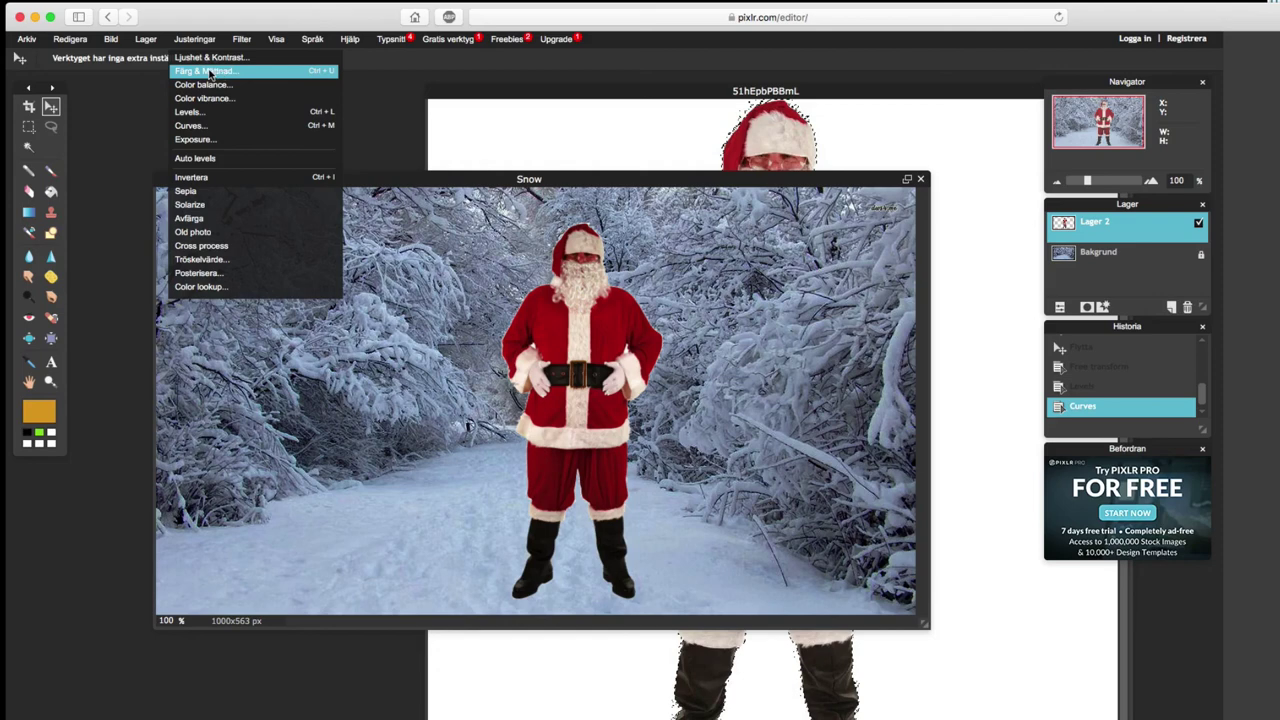
left_click(208, 71)
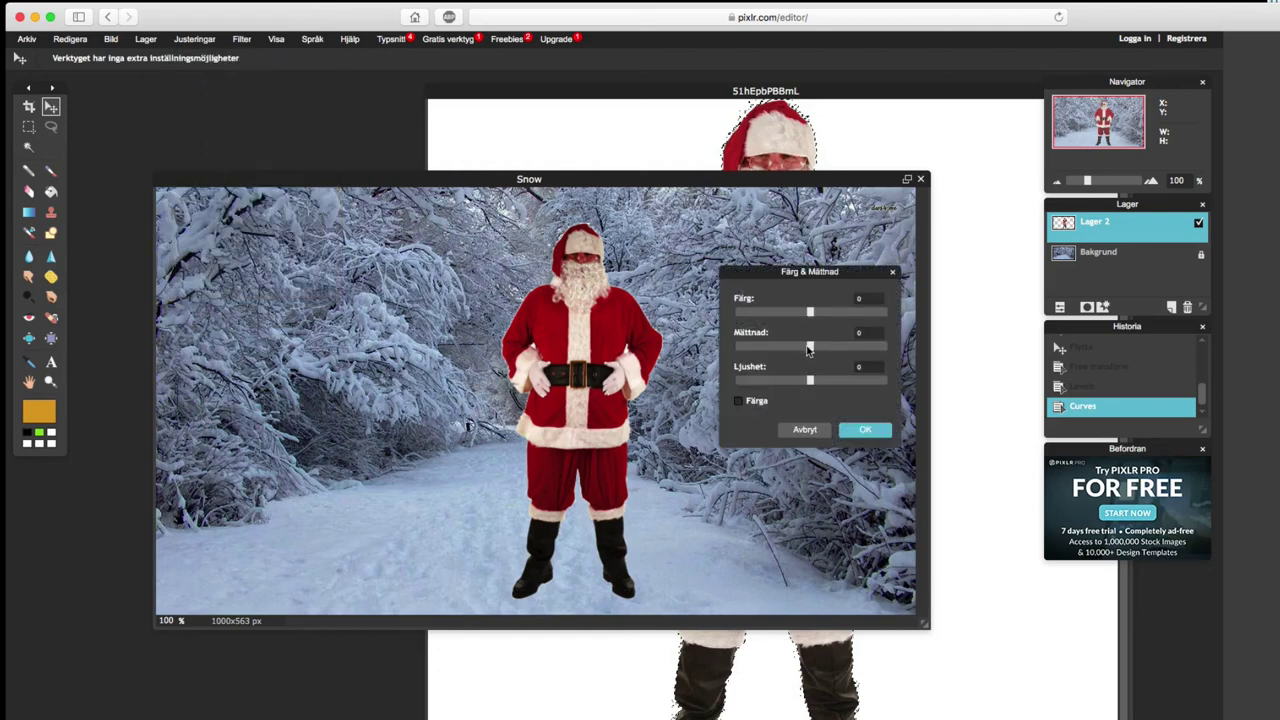
left_click_drag(810, 346, 789, 343)
left_click(866, 430)
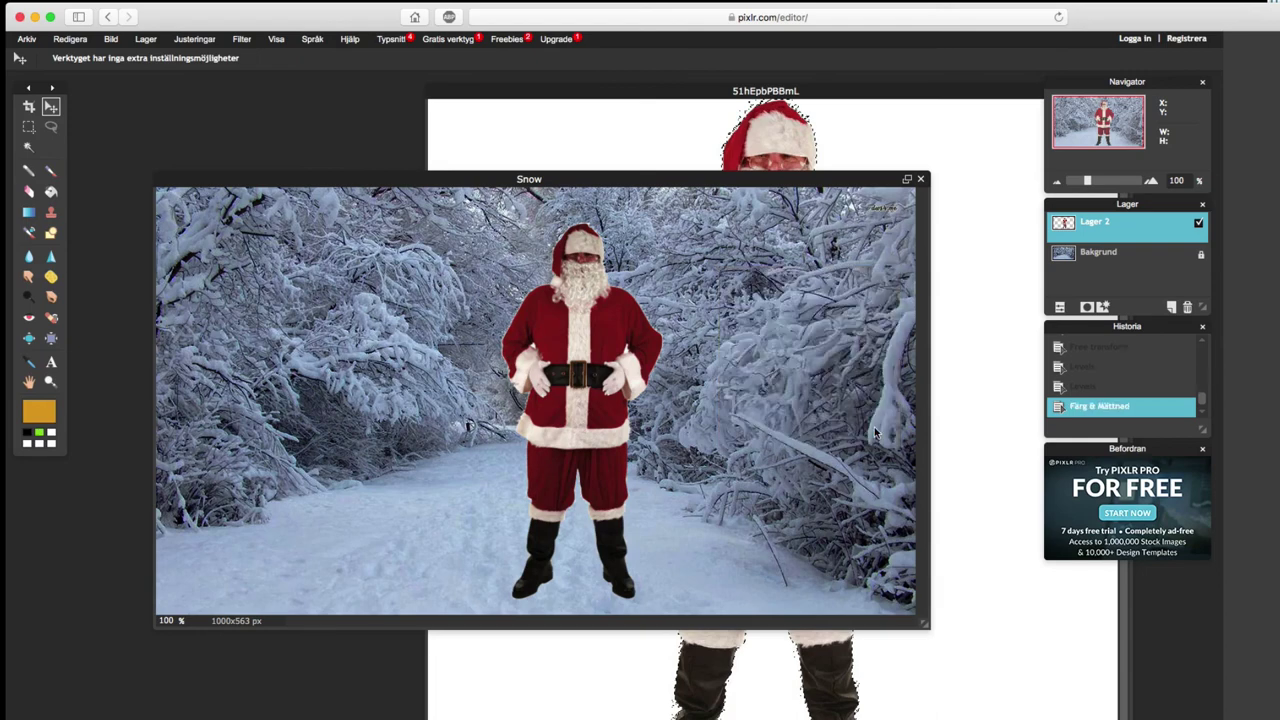
- Give the Santa layer a cooler tint with Color balance by raising the blue offset and slightly lowering the red offset
left_click(194, 40)
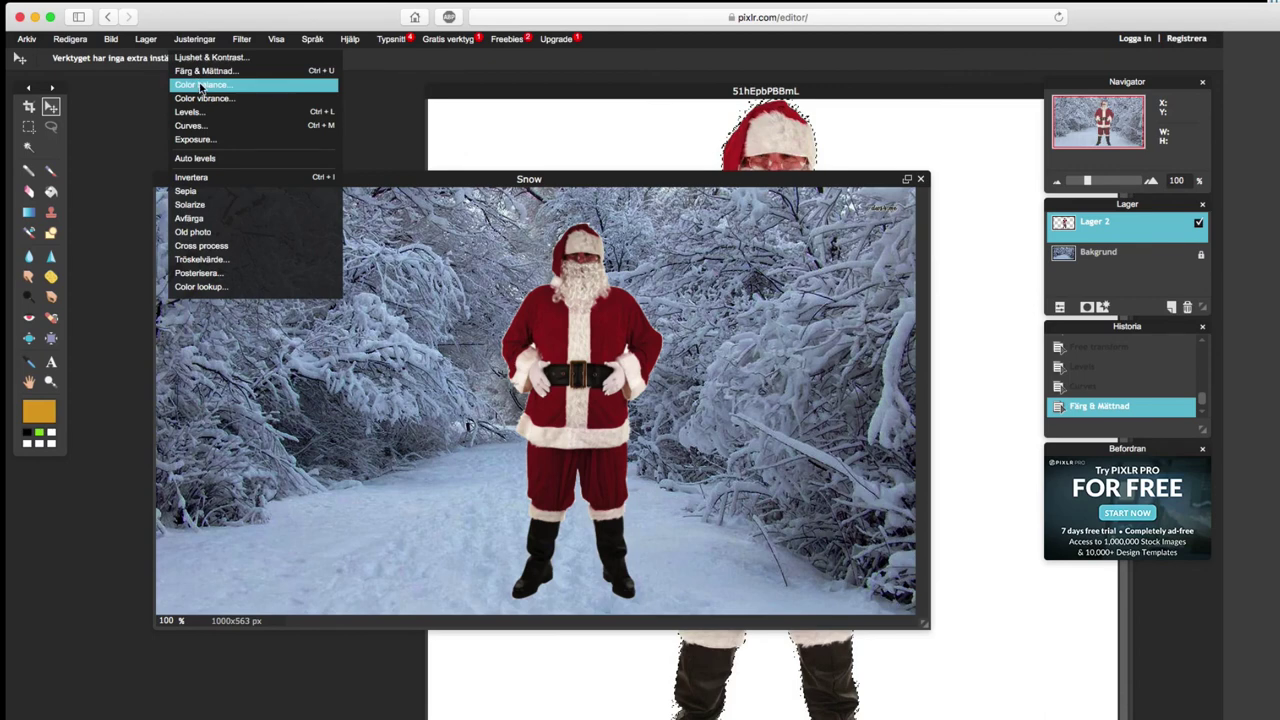
left_click(201, 86)
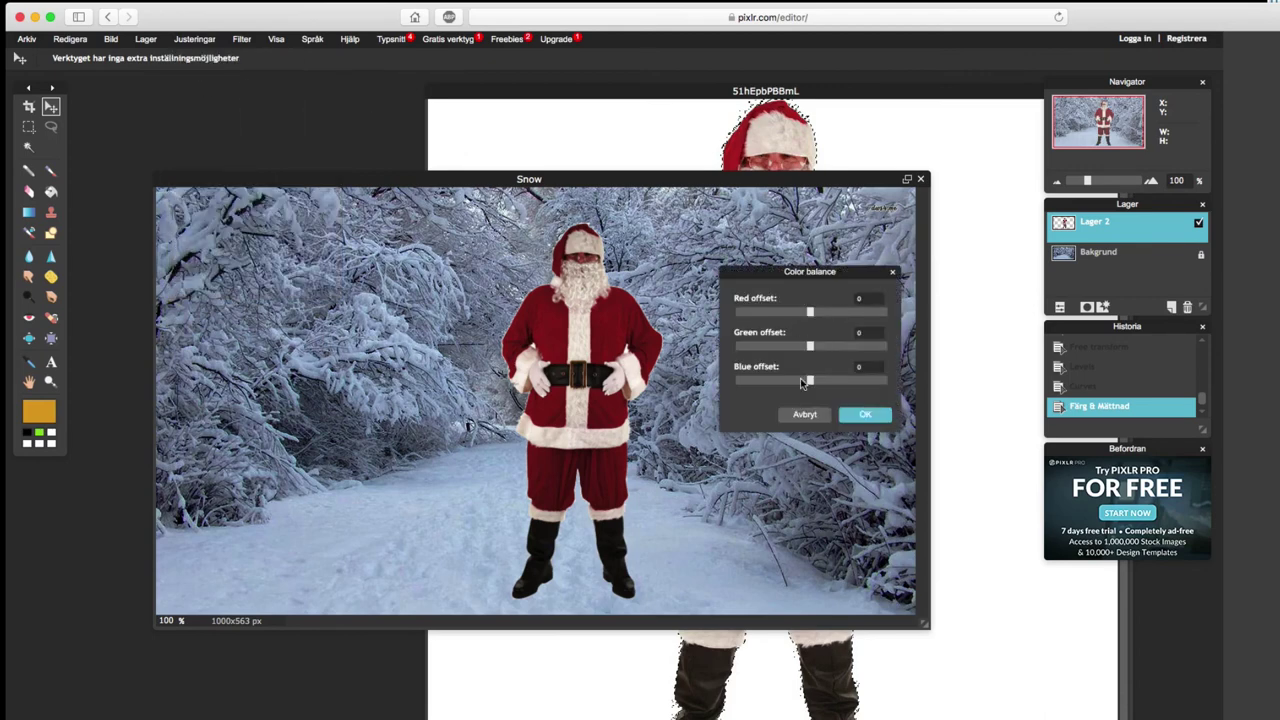
left_click_drag(810, 380, 838, 380)
left_click_drag(810, 318, 798, 313)
left_click(866, 416)
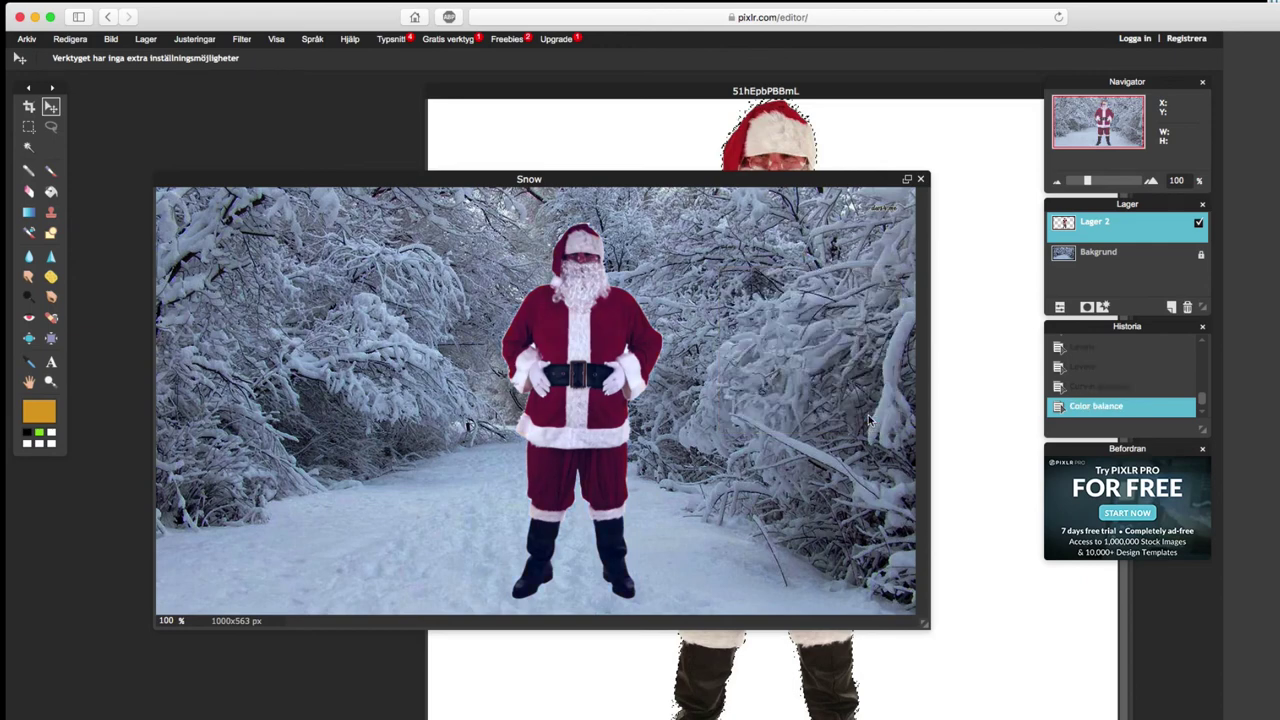